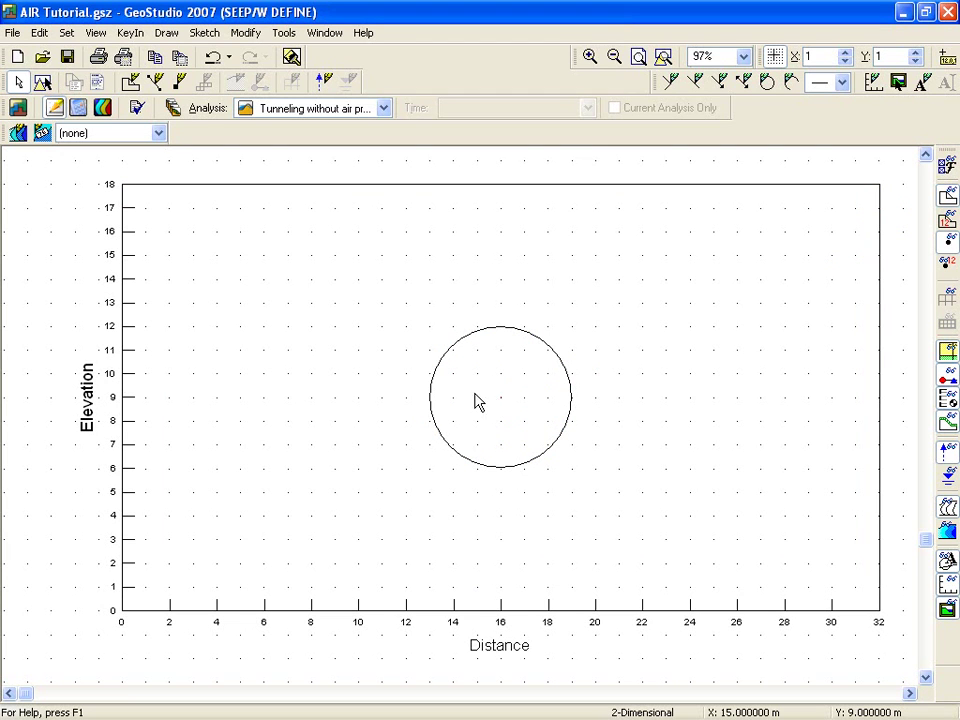
pyautogui.click(66, 34)
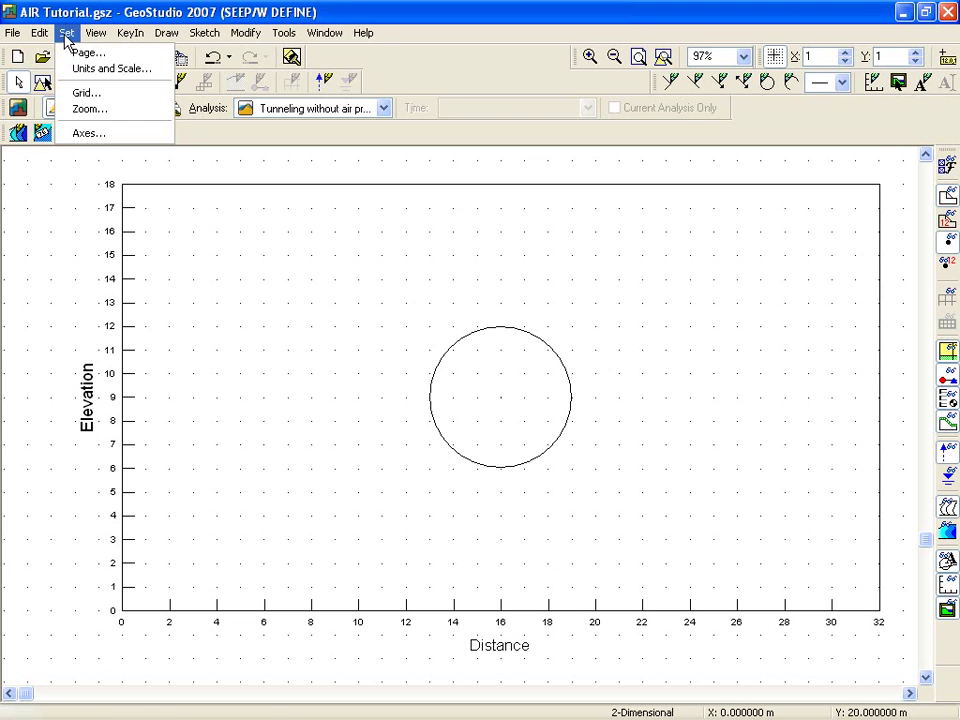
pyautogui.click(62, 67)
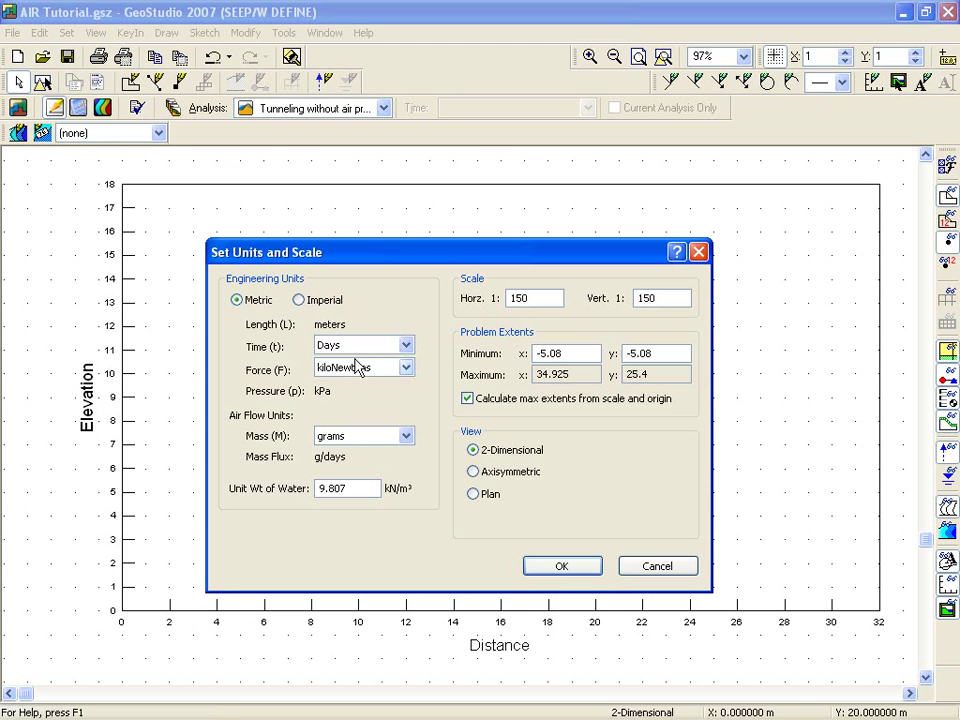
pyautogui.click(659, 567)
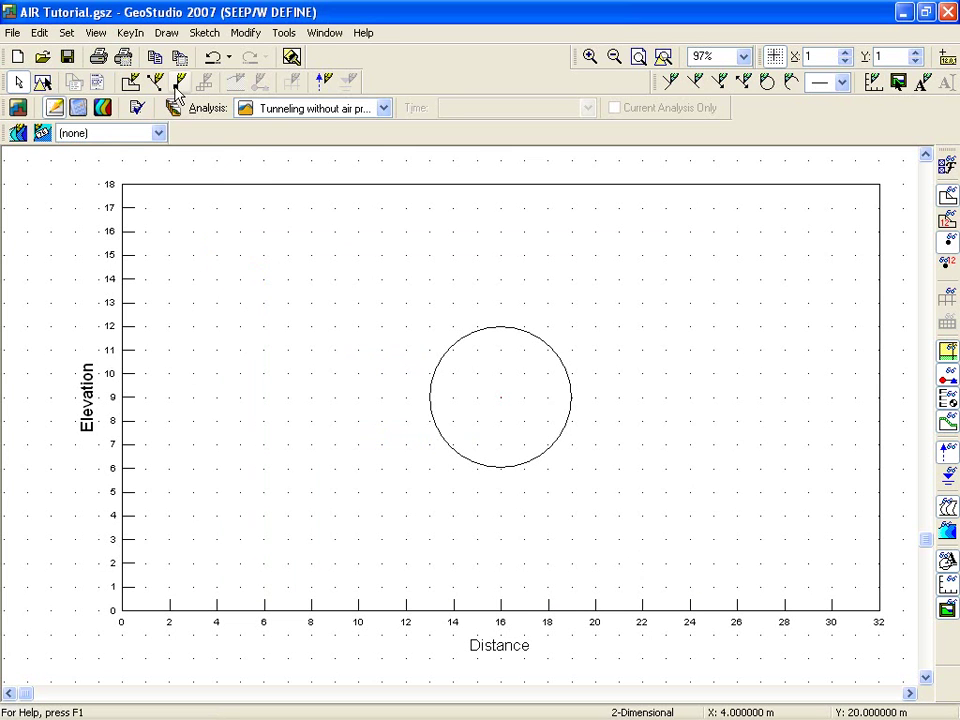
pyautogui.click(129, 33)
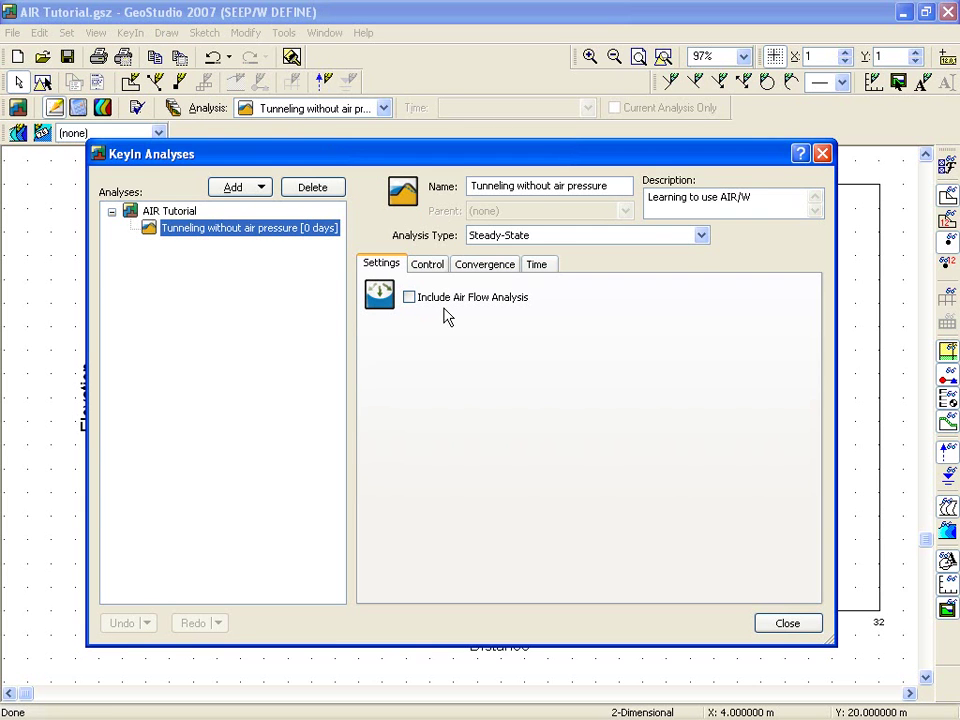
pyautogui.click(786, 625)
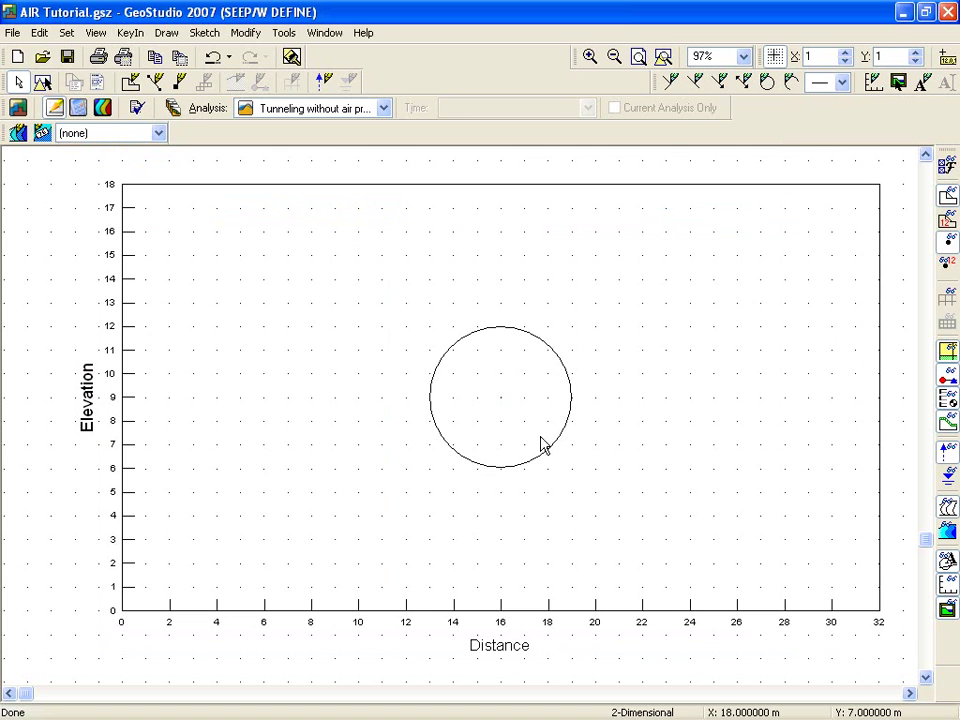
# Draw the rectangular 32 by 18 m soil region by its four corners
pyautogui.click(172, 32)
pyautogui.click(185, 54)
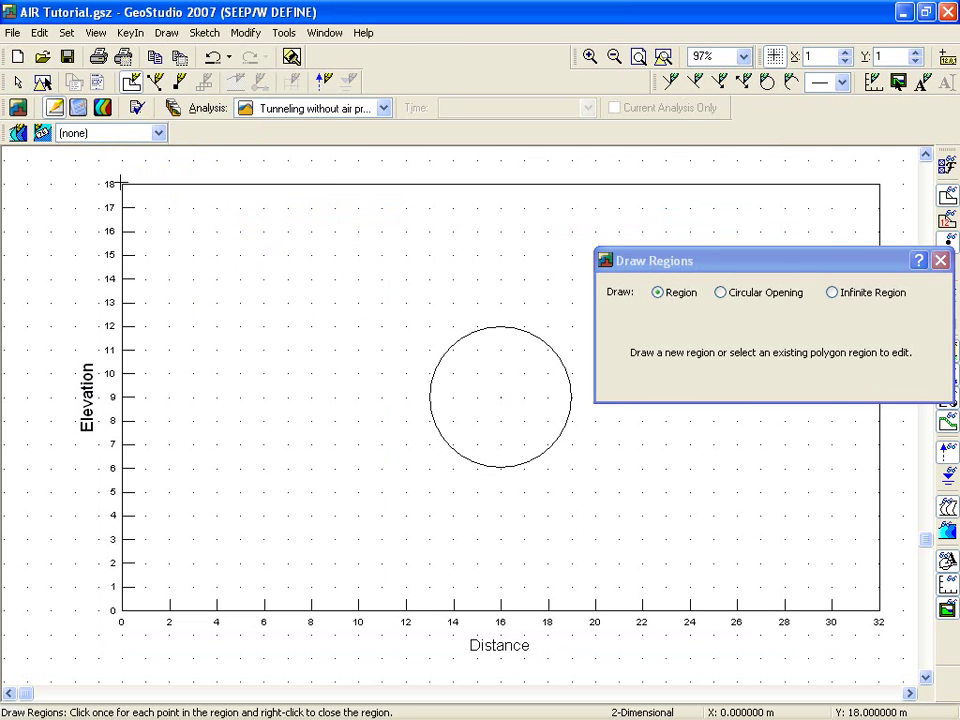
pyautogui.click(121, 184)
pyautogui.click(879, 184)
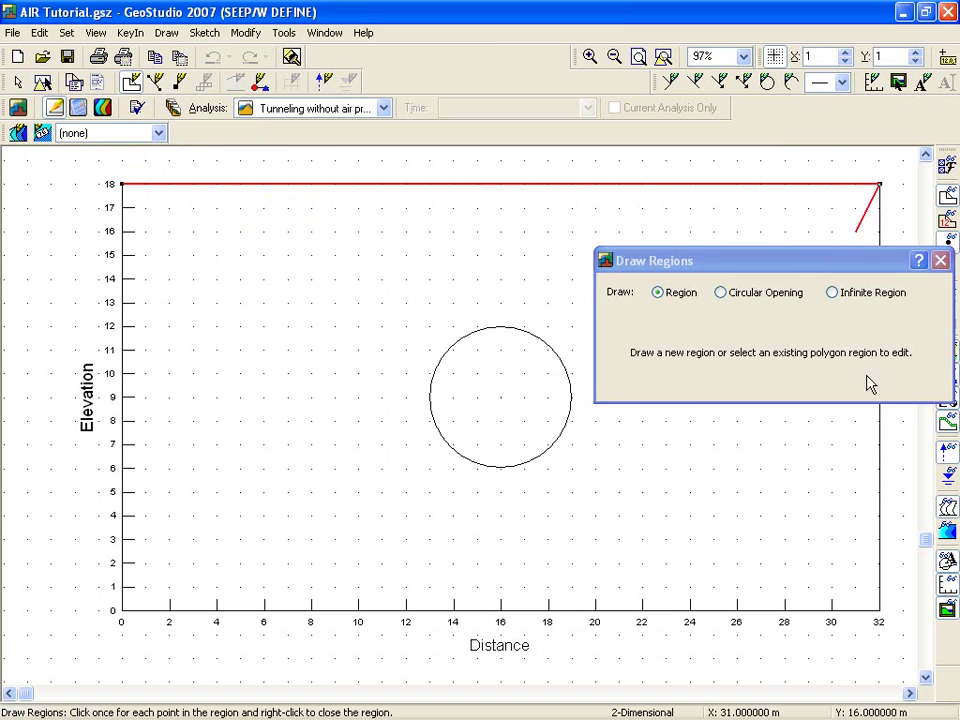
pyautogui.click(879, 609)
pyautogui.click(121, 609)
pyautogui.click(121, 184)
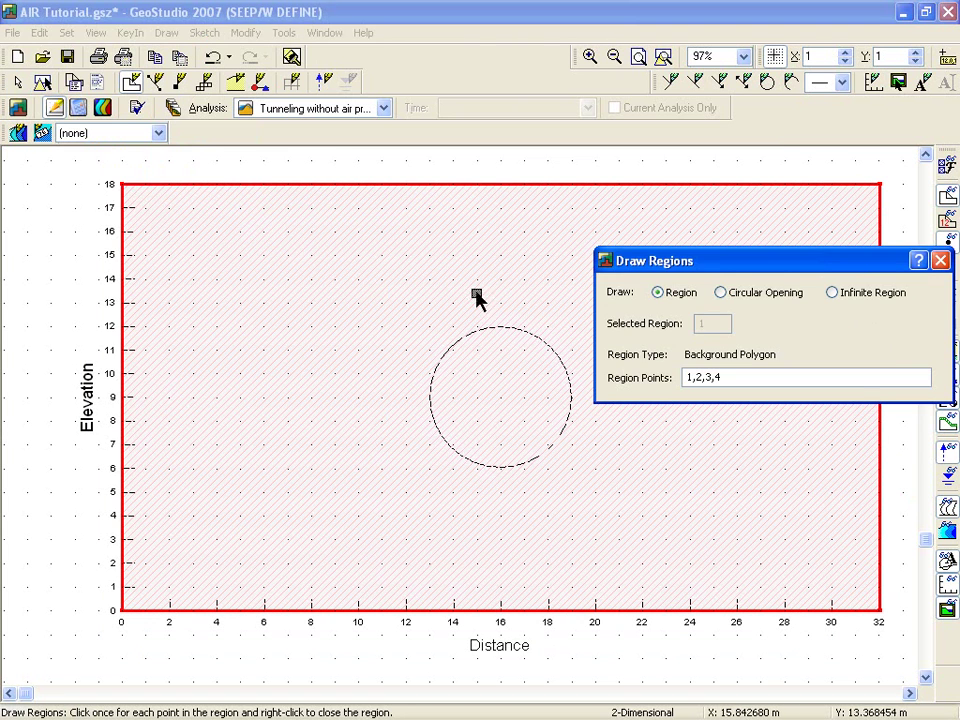
# Add a circular tunnel opening centred at distance 16, elevation 9
pyautogui.click(729, 299)
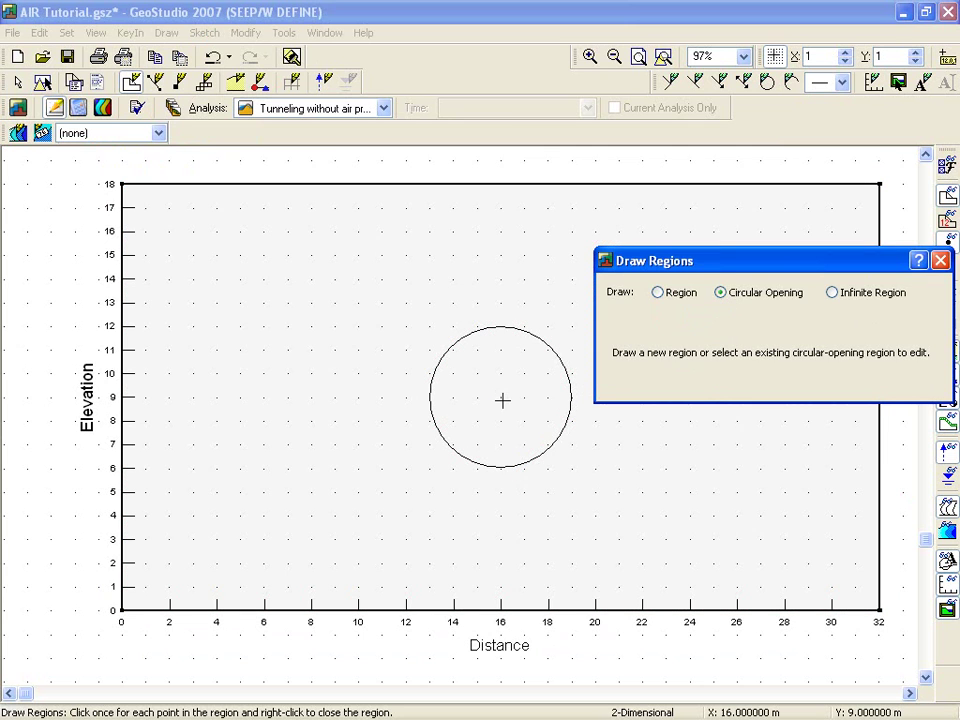
pyautogui.click(500, 397)
pyautogui.click(429, 397)
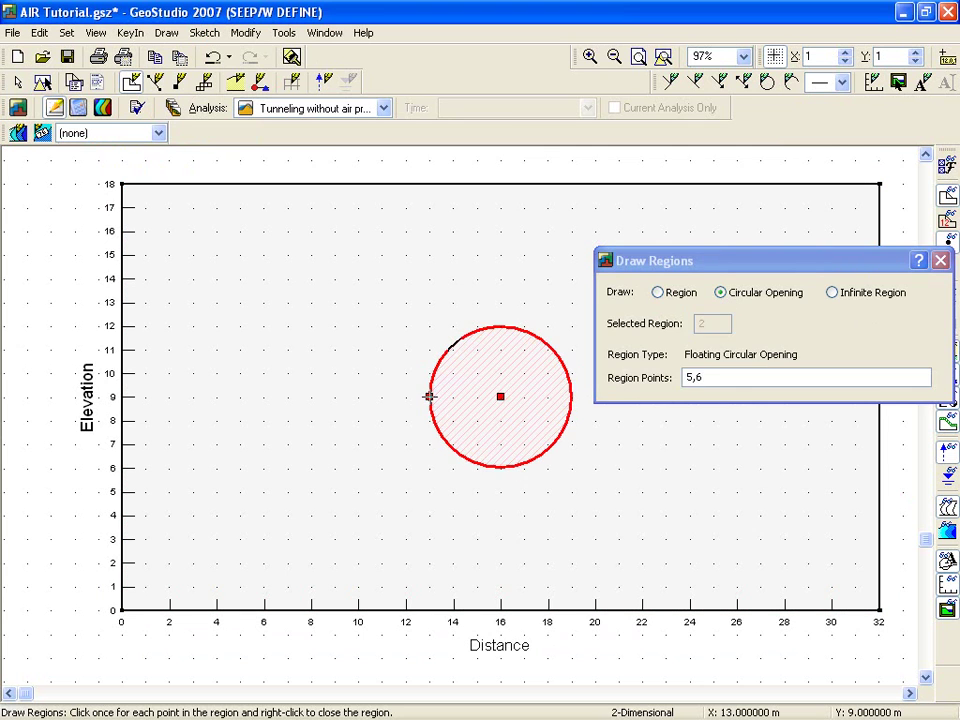
pyautogui.rightClick(430, 398)
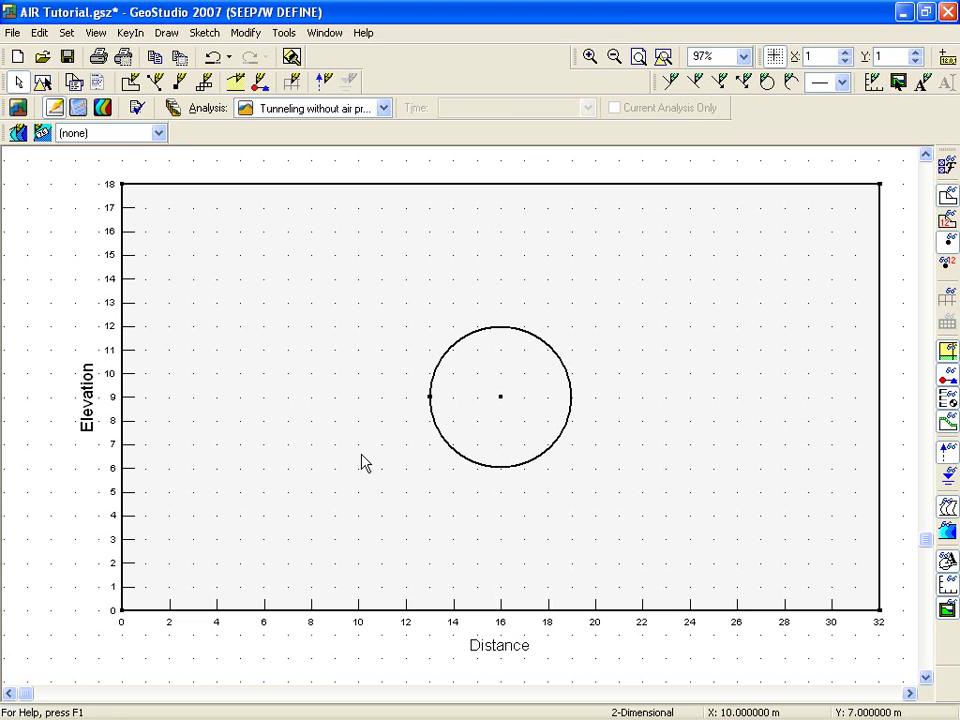
# Add a material named 'Silty Clayl' using the Saturated / Unsaturated model
pyautogui.click(166, 32)
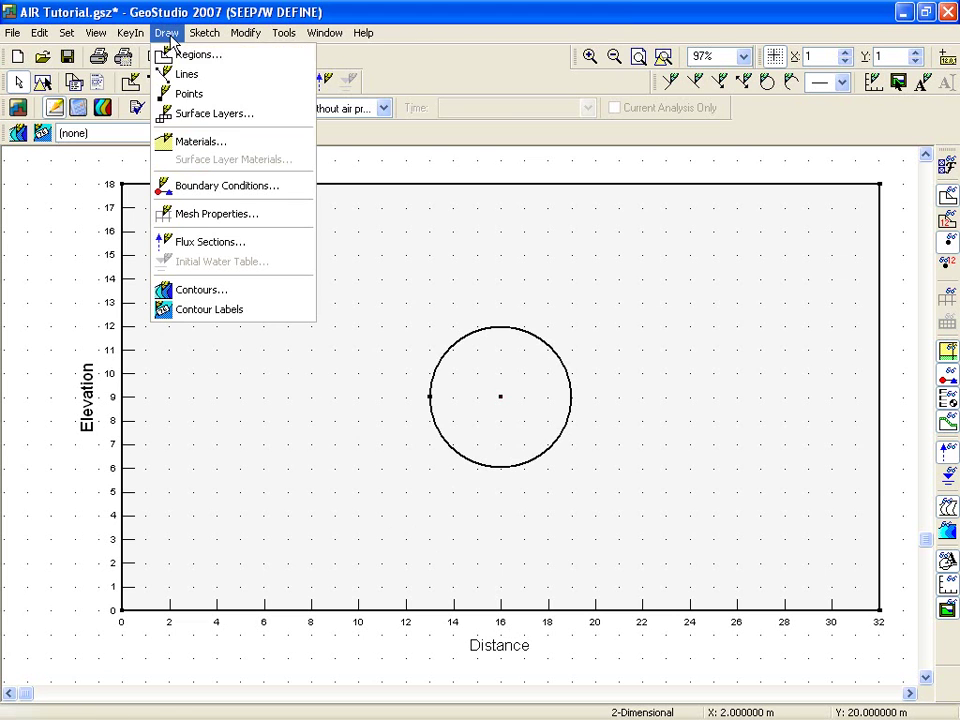
pyautogui.click(193, 145)
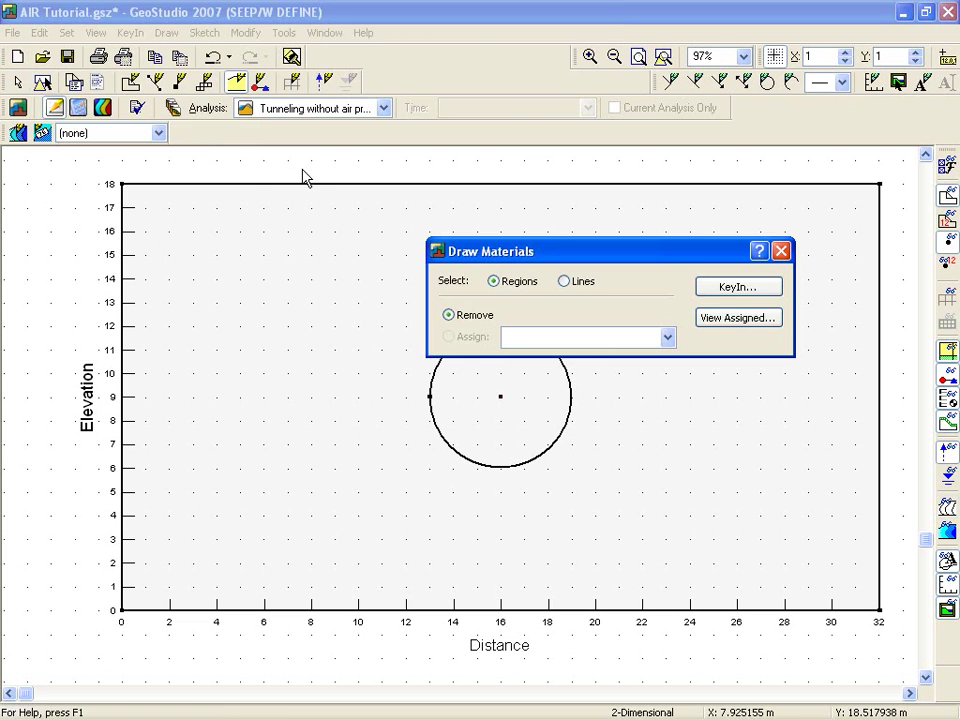
pyautogui.click(745, 291)
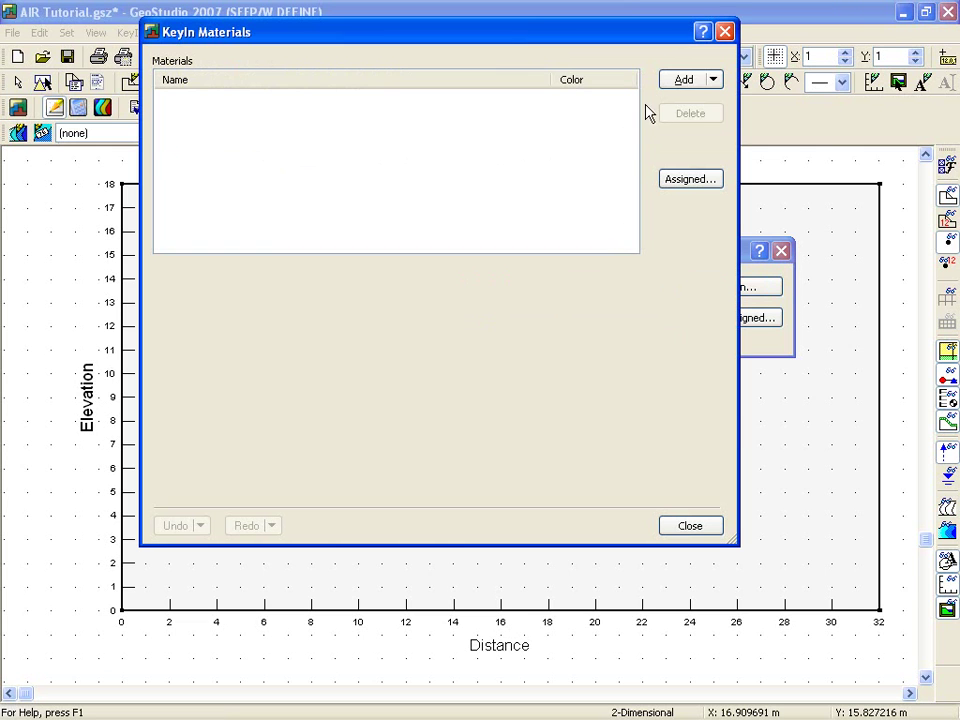
pyautogui.click(686, 81)
pyautogui.moveTo(250, 281); pyautogui.dragTo(75, 289)
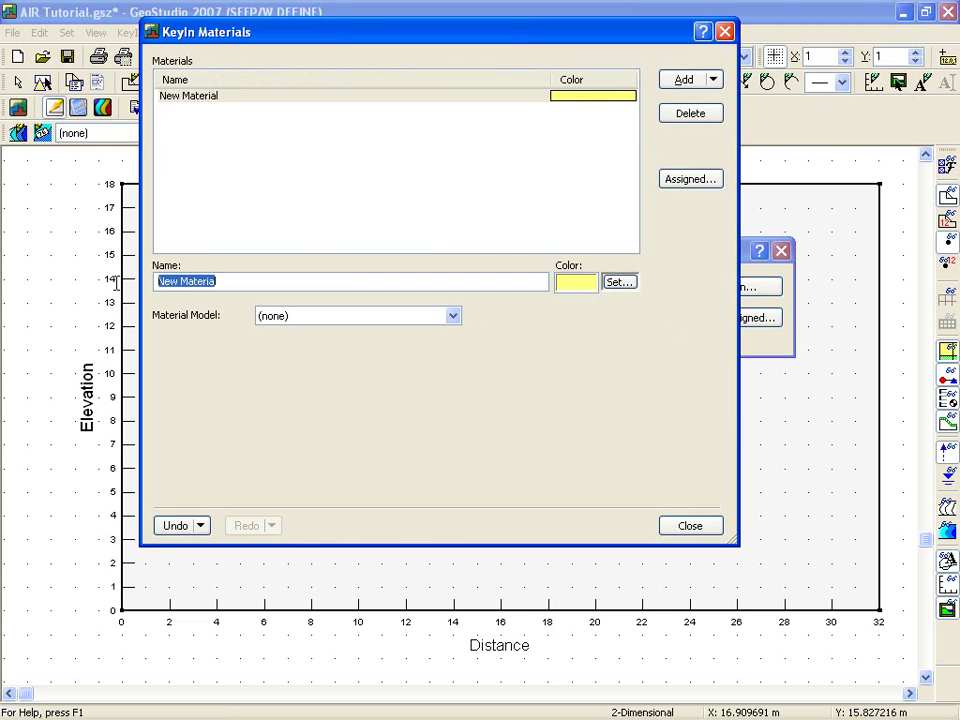
pyautogui.write('Silty Clayl')
pyautogui.click(338, 318)
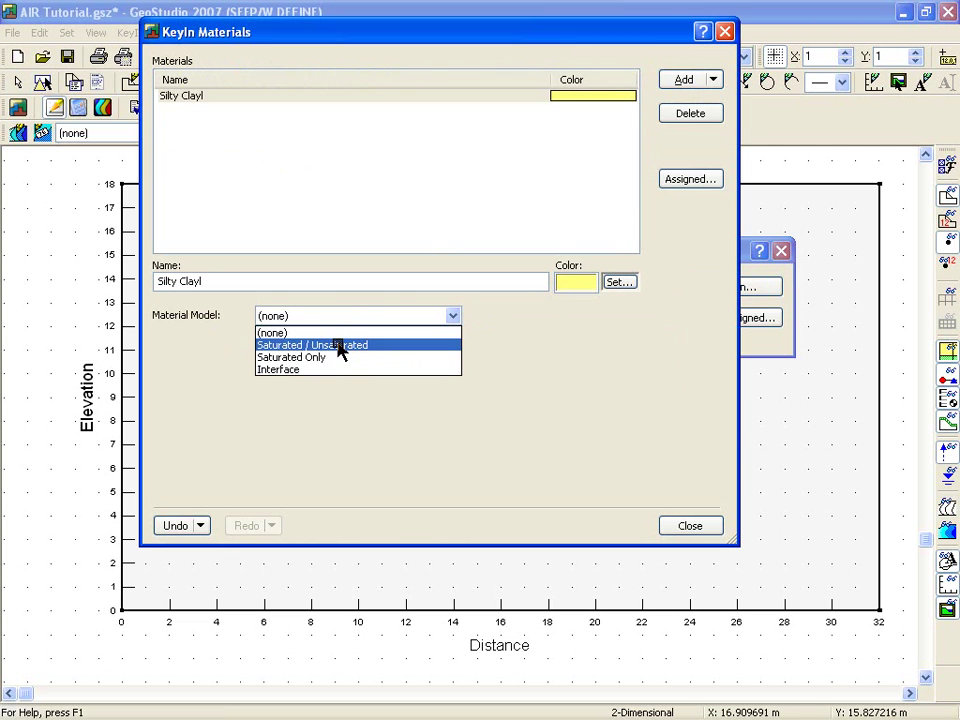
pyautogui.click(339, 343)
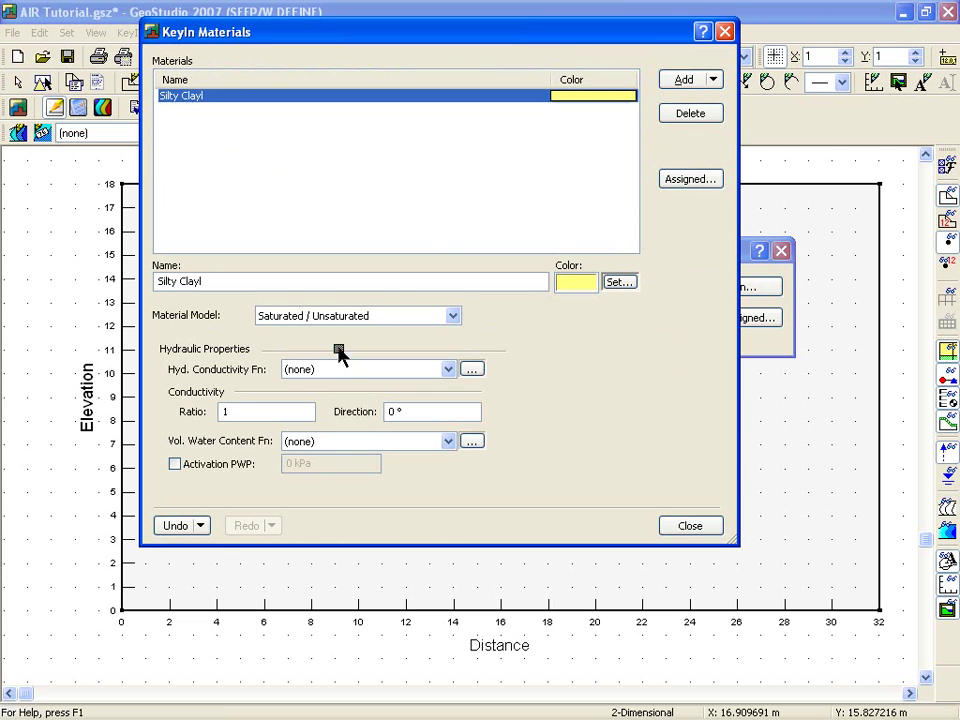
# Add a data point water content function named 'Silty VWC'
pyautogui.click(471, 441)
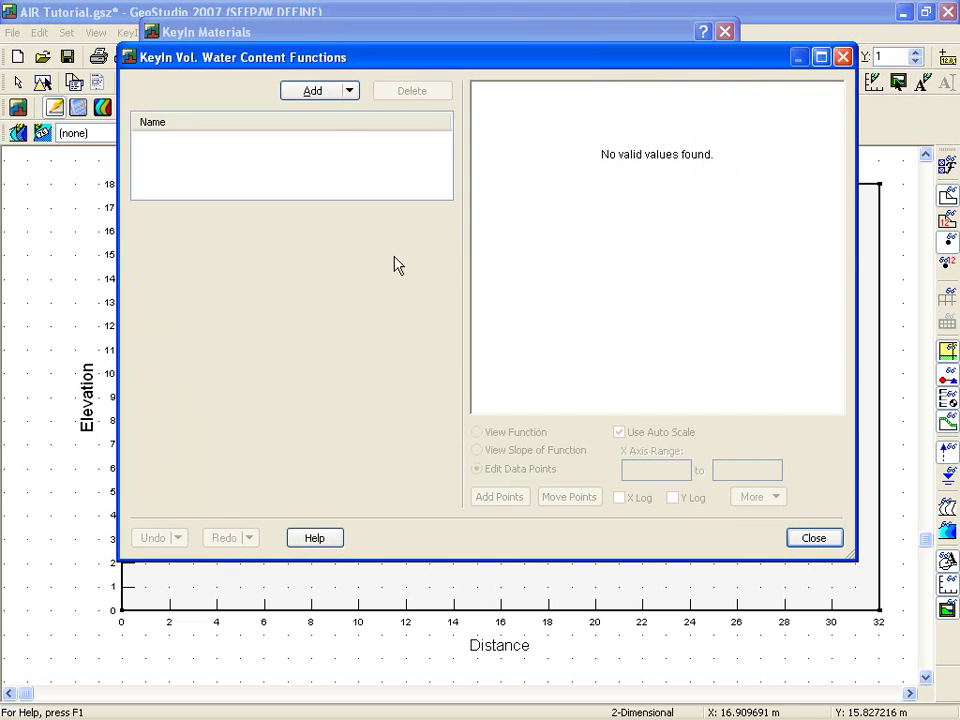
pyautogui.click(316, 90)
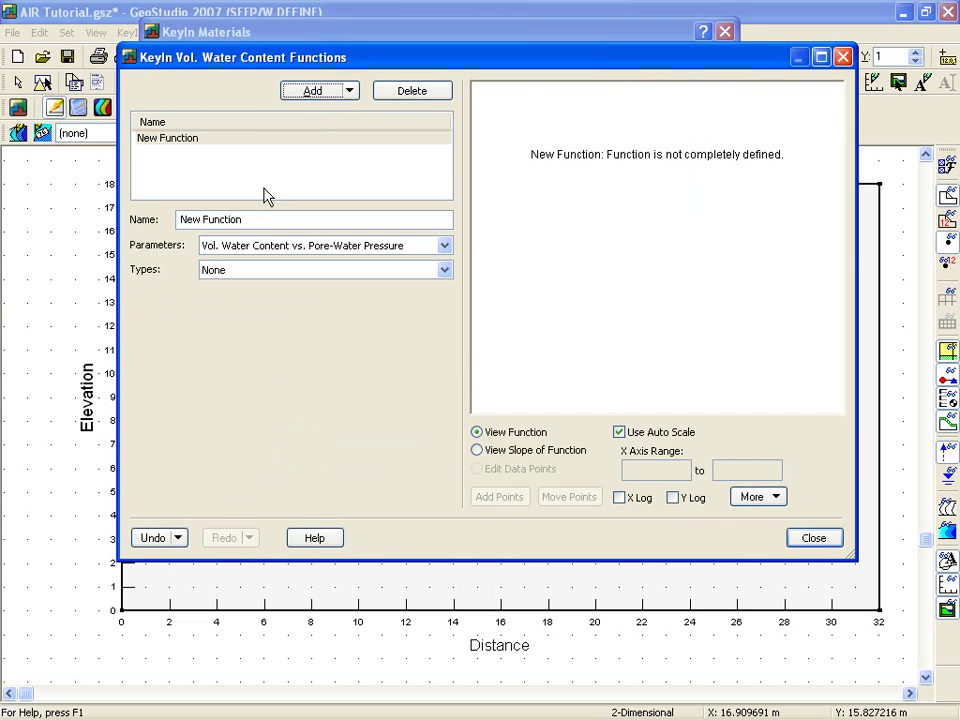
pyautogui.write('Silty VWC')
pyautogui.click(237, 270)
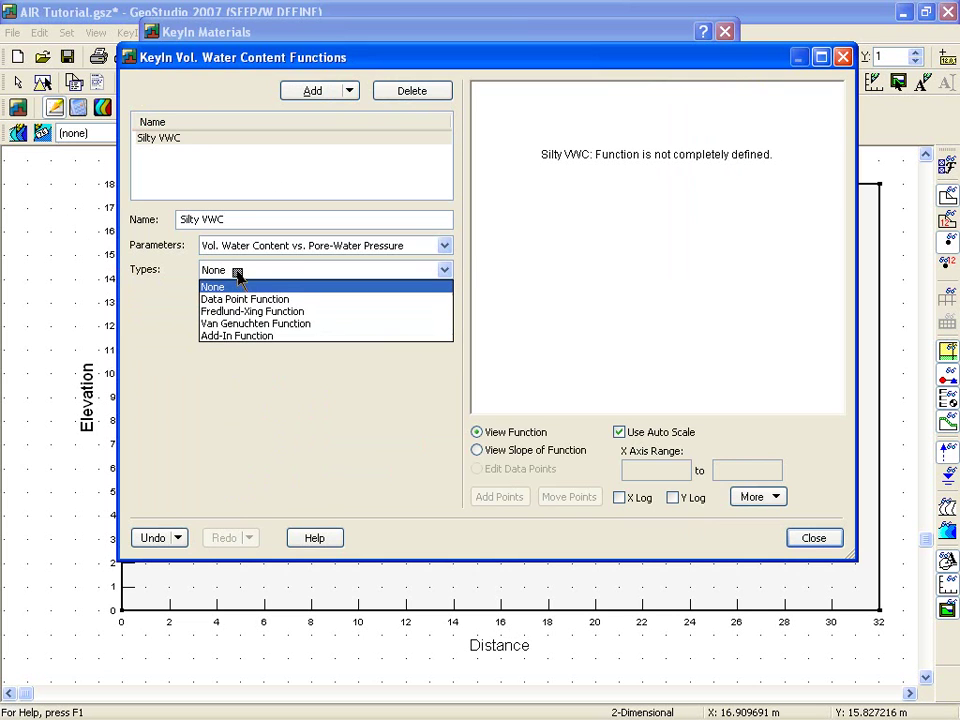
pyautogui.click(243, 300)
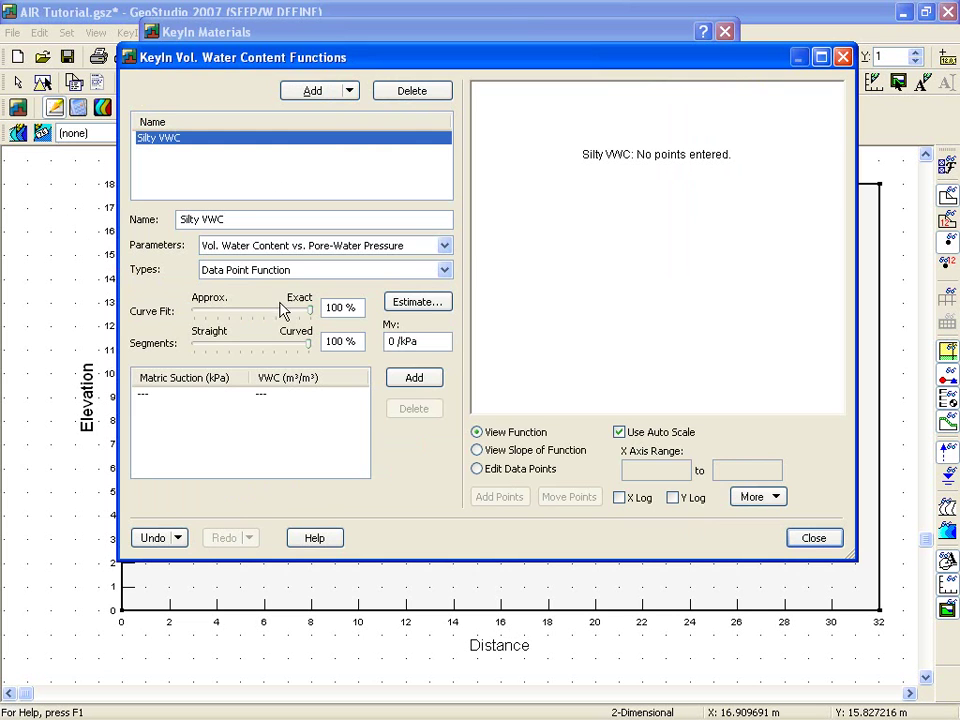
# Estimate the Silty VWC curve from a Silty Clay sample with saturated content 0.47
pyautogui.click(410, 306)
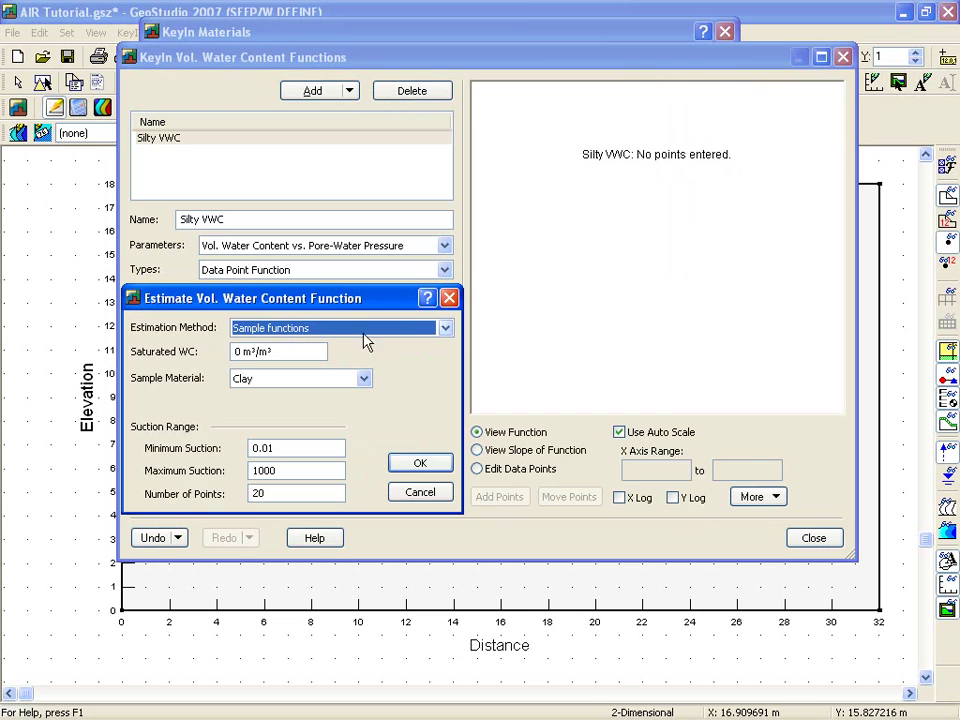
pyautogui.click(362, 380)
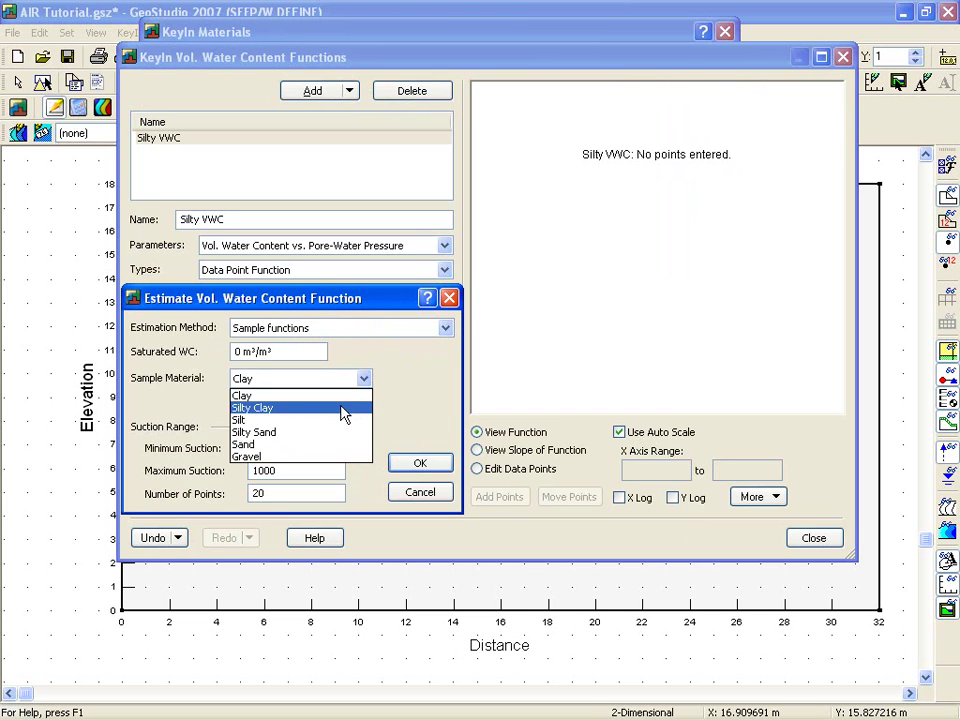
pyautogui.click(343, 413)
pyautogui.doubleClick(242, 351)
pyautogui.write('.47')
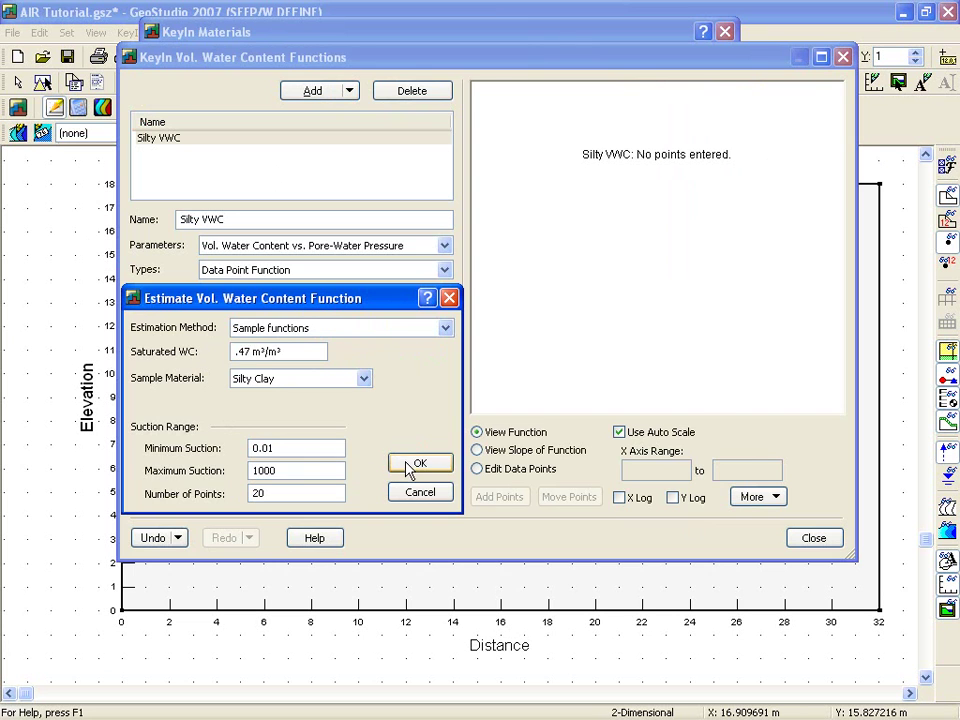
pyautogui.click(412, 467)
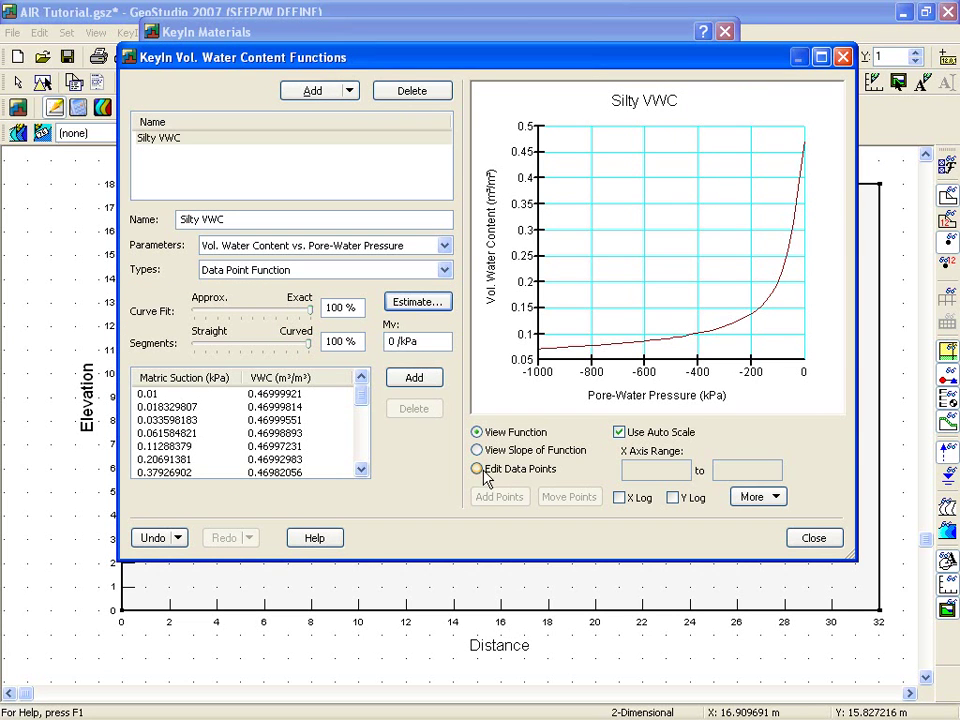
pyautogui.click(478, 469)
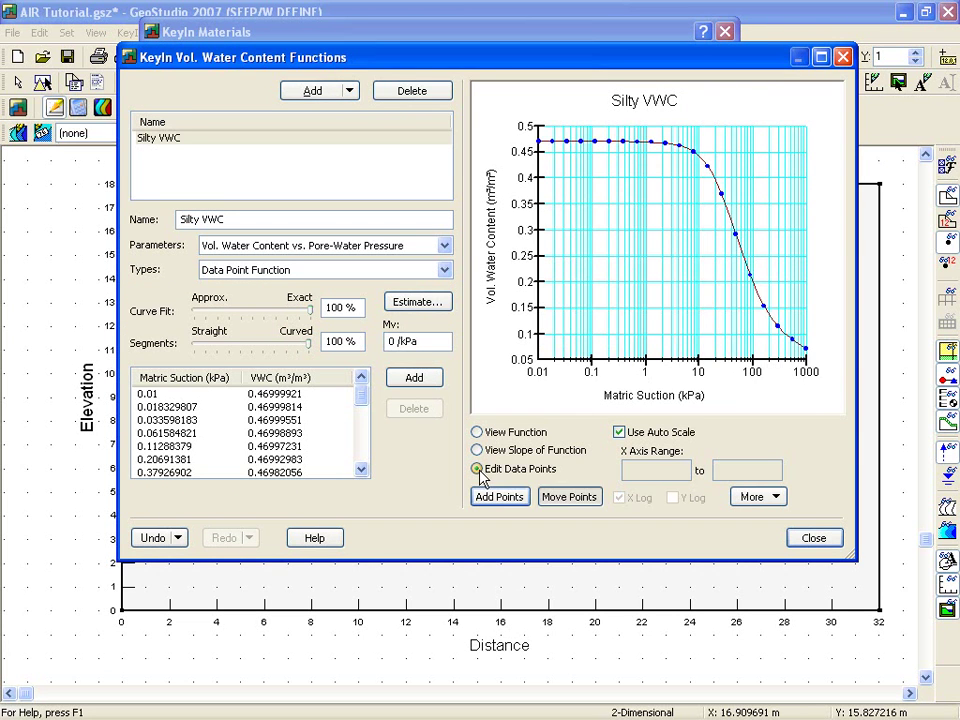
pyautogui.click(806, 538)
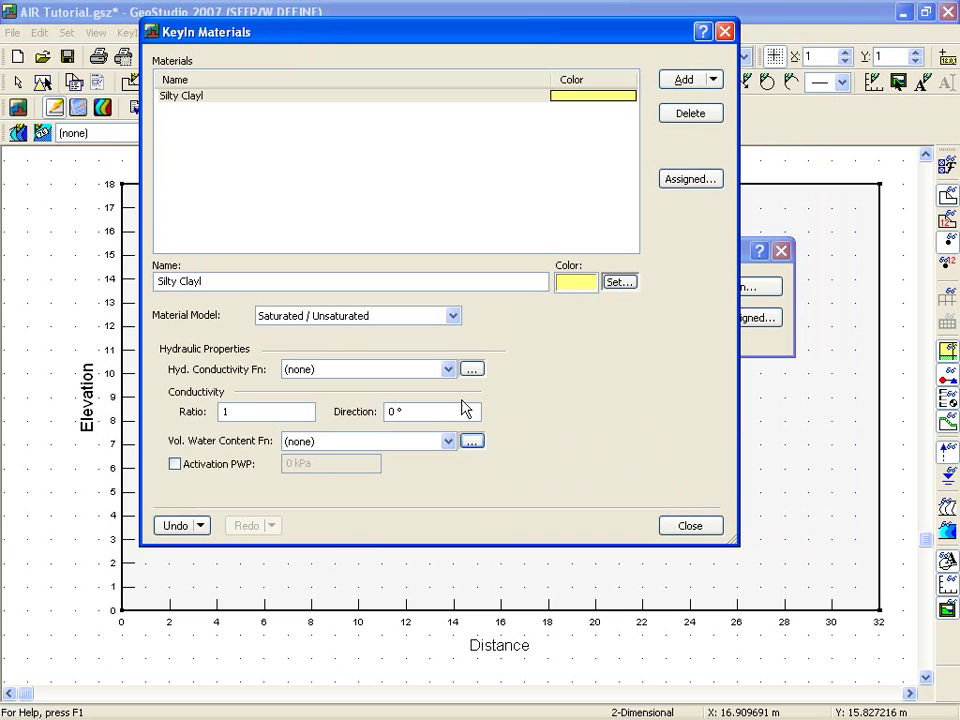
# Add a data point conductivity function named 'Silty Clay K function'
pyautogui.click(471, 369)
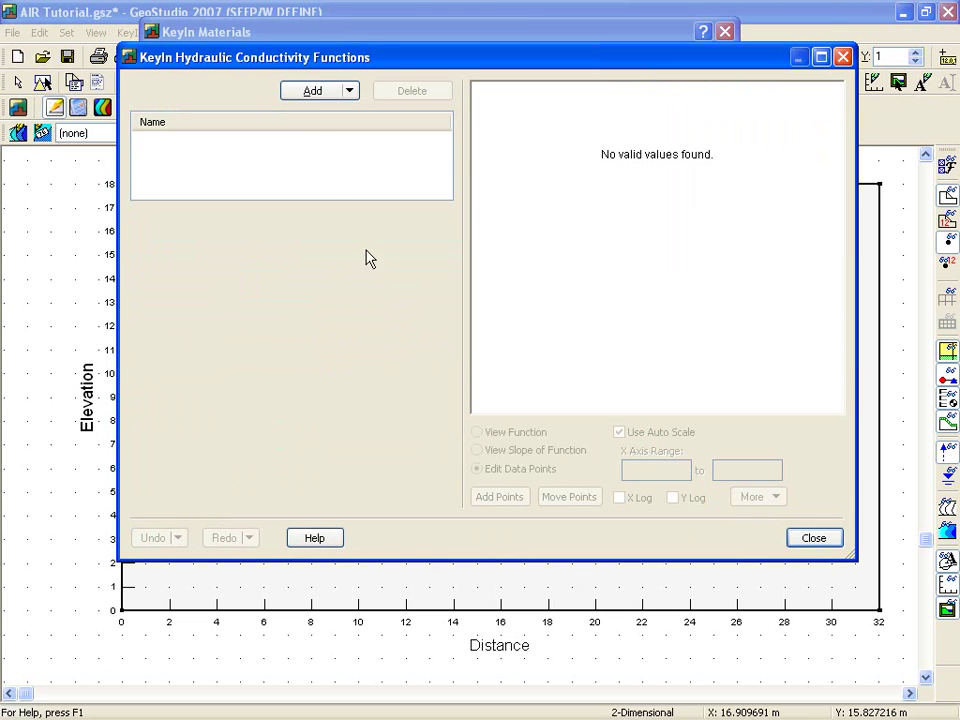
pyautogui.click(306, 93)
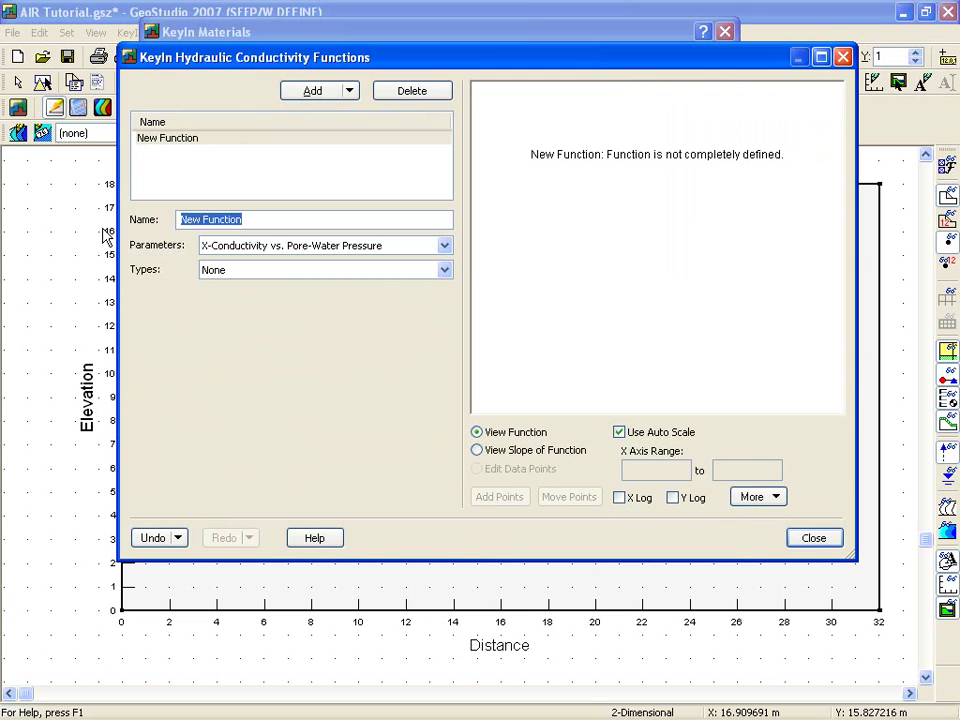
pyautogui.write('Silty Clay K')
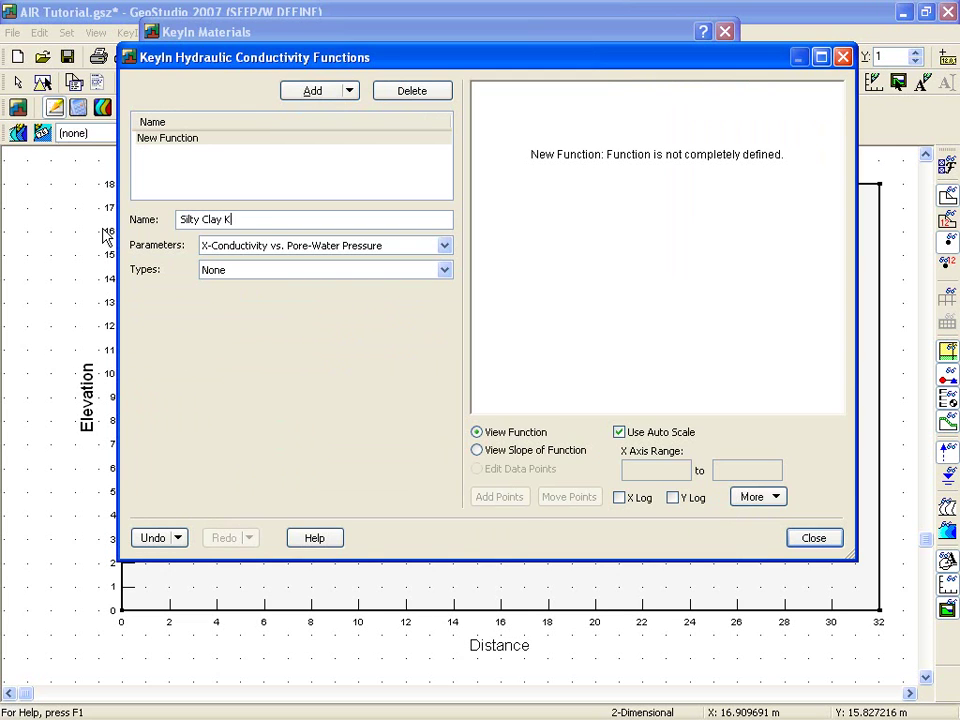
pyautogui.write(' function')
pyautogui.click(300, 270)
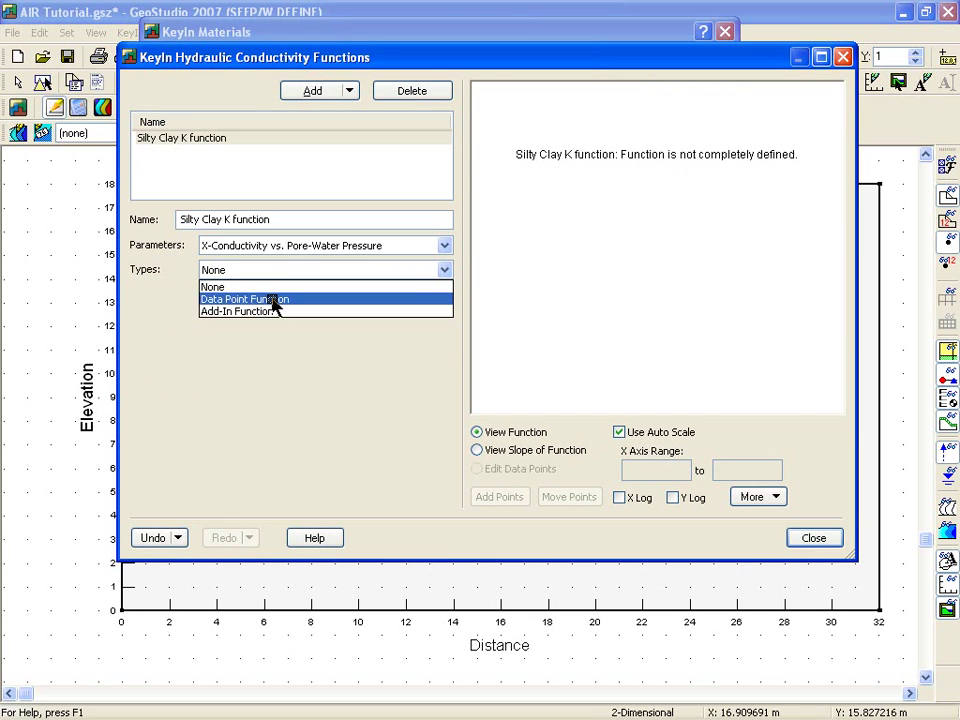
pyautogui.click(275, 300)
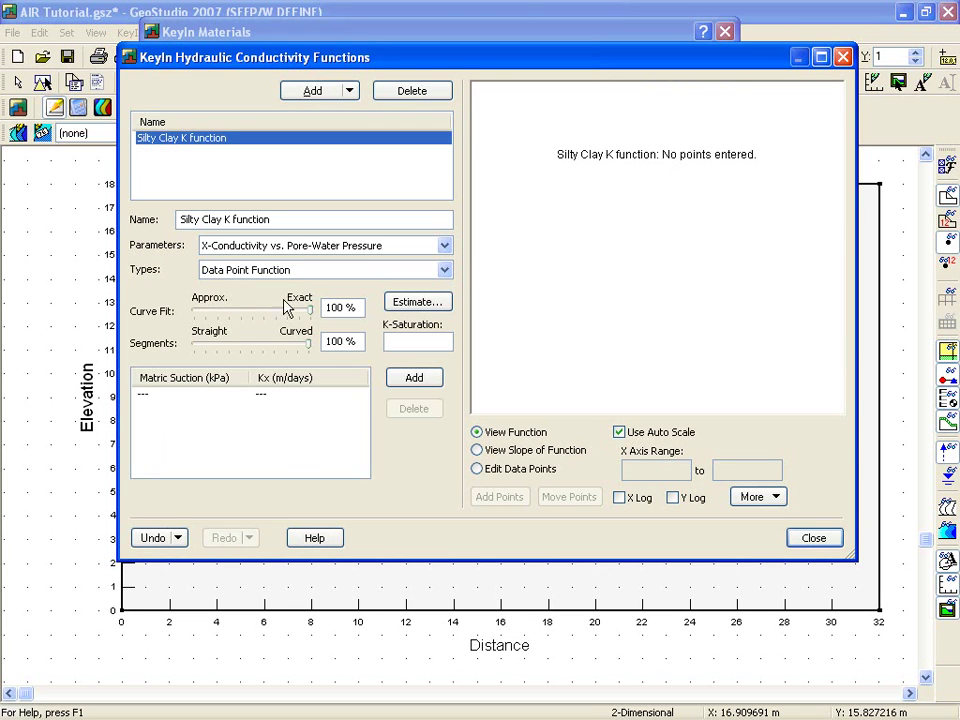
# Estimate the K curve from Silty VWC with saturated K 0.01 and residual content 0.05
pyautogui.click(428, 306)
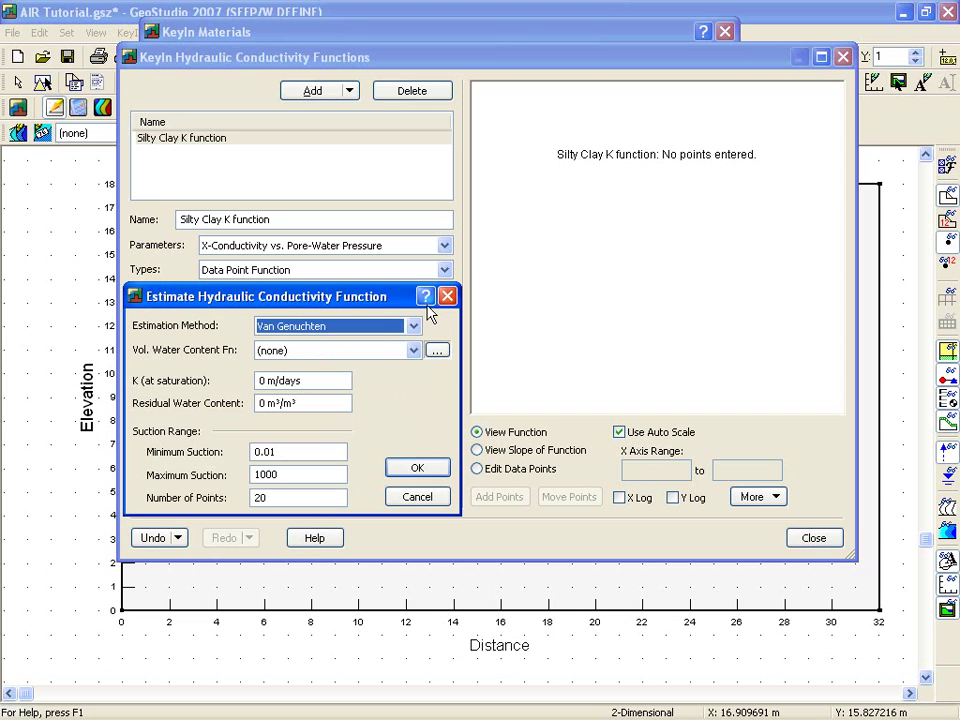
pyautogui.click(413, 350)
pyautogui.click(395, 381)
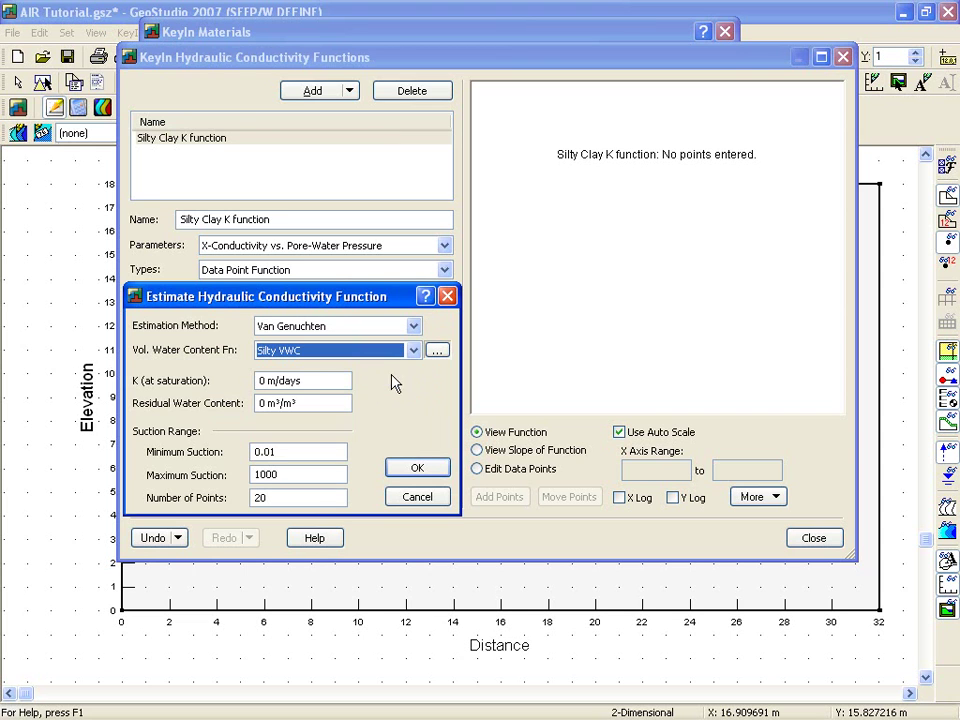
pyautogui.doubleClick(263, 380)
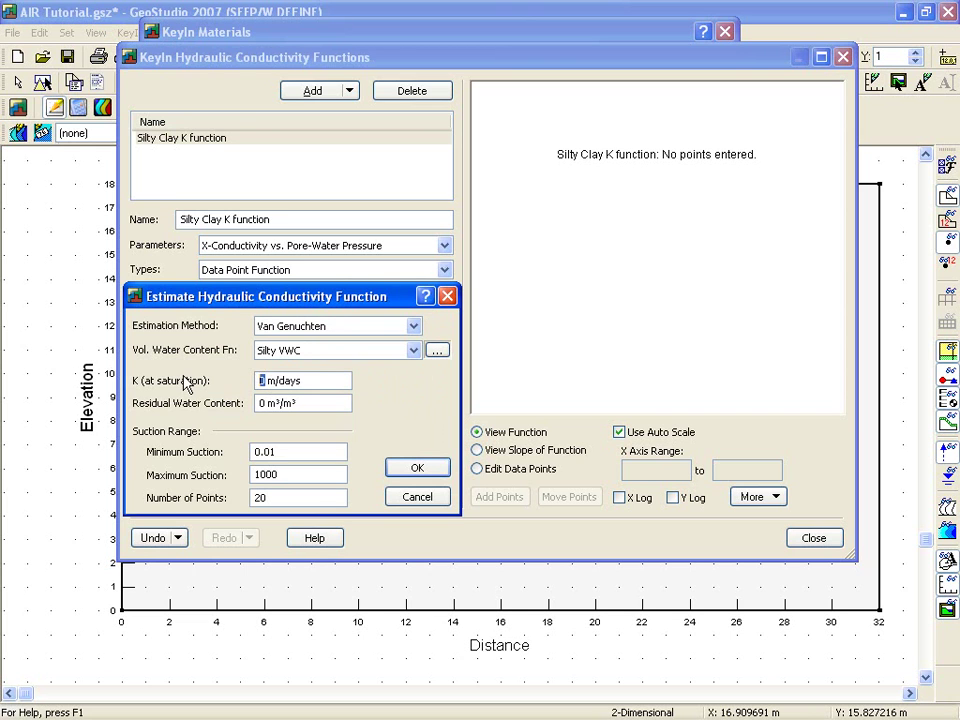
pyautogui.write('.01')
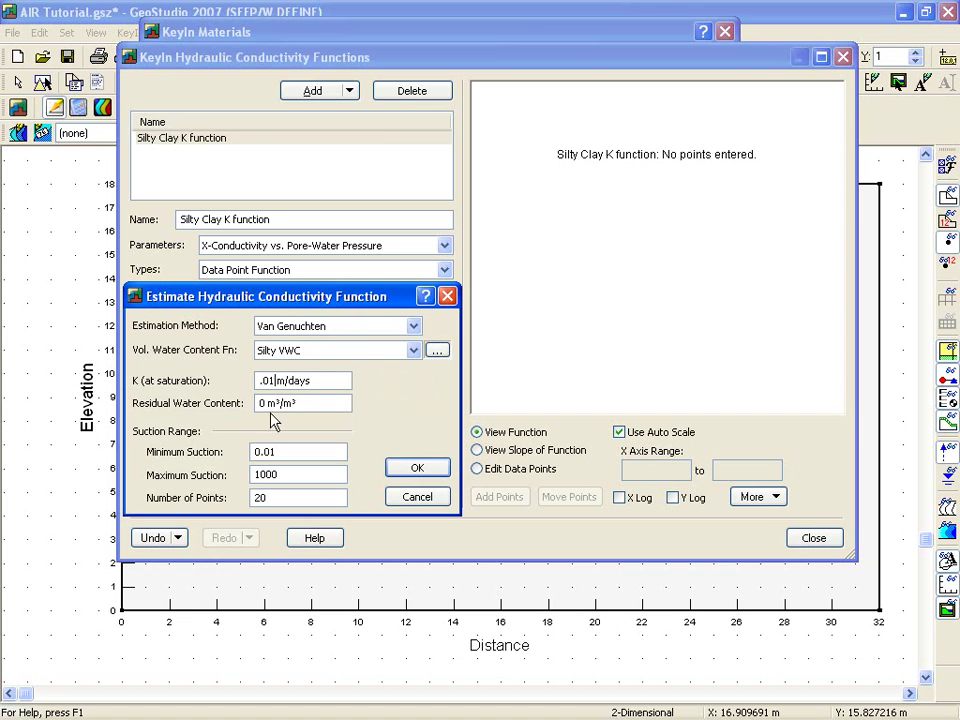
pyautogui.doubleClick(261, 403)
pyautogui.write('.1')
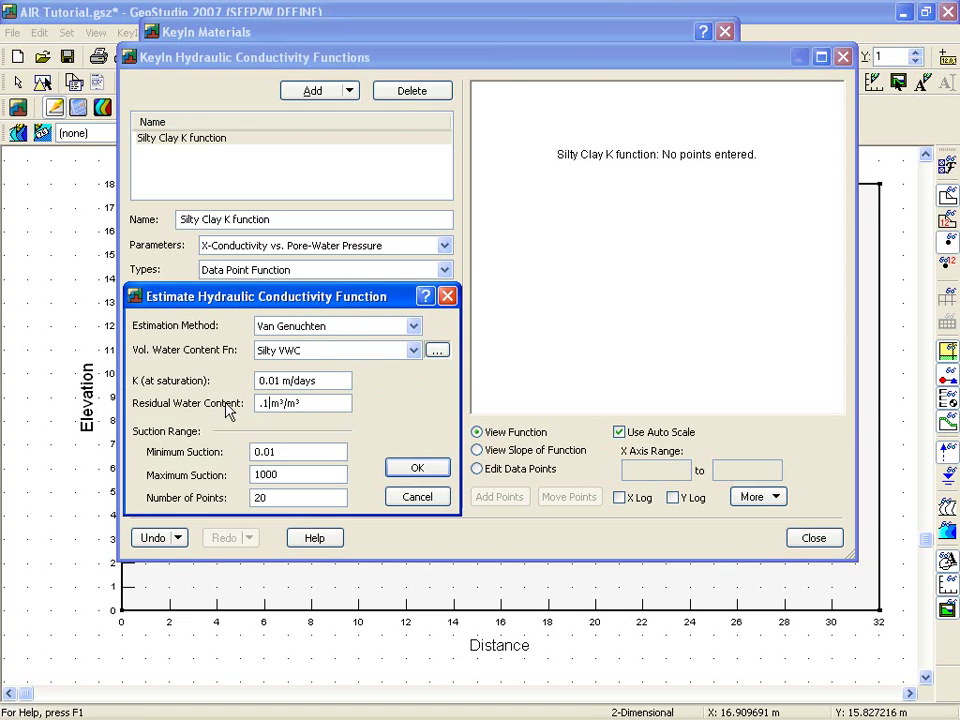
pyautogui.press('BackSpace')
pyautogui.write('05')
pyautogui.click(427, 469)
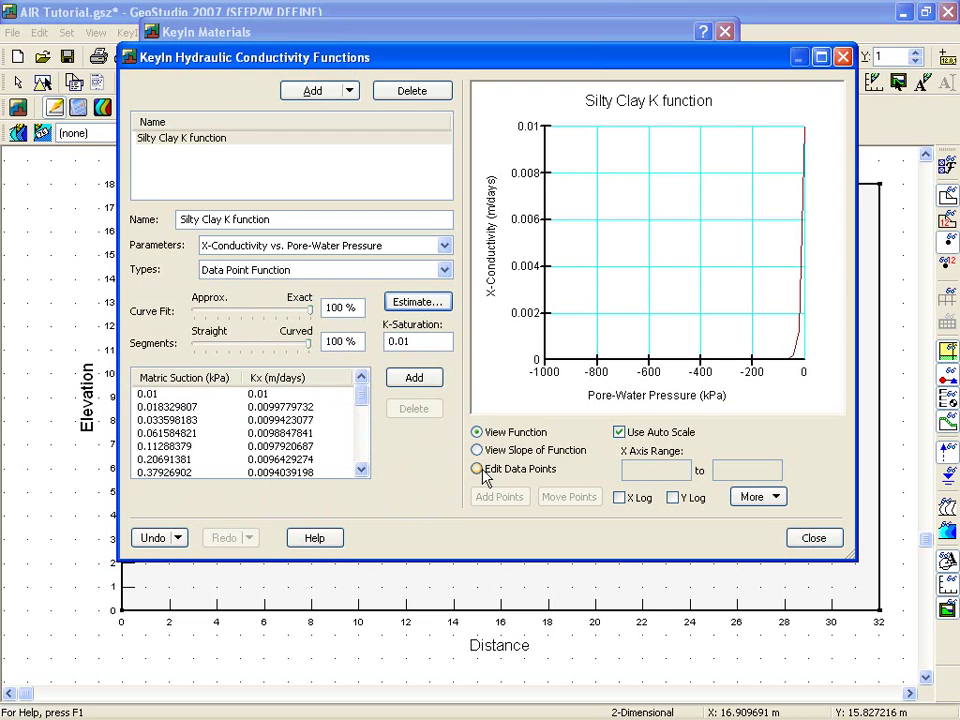
pyautogui.click(478, 470)
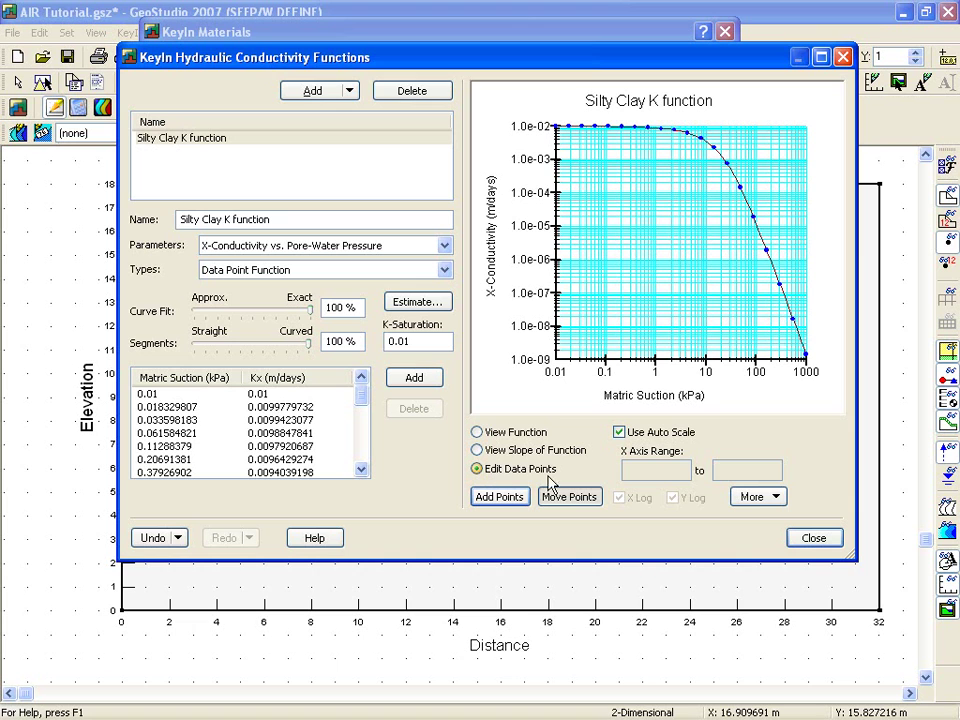
pyautogui.click(814, 540)
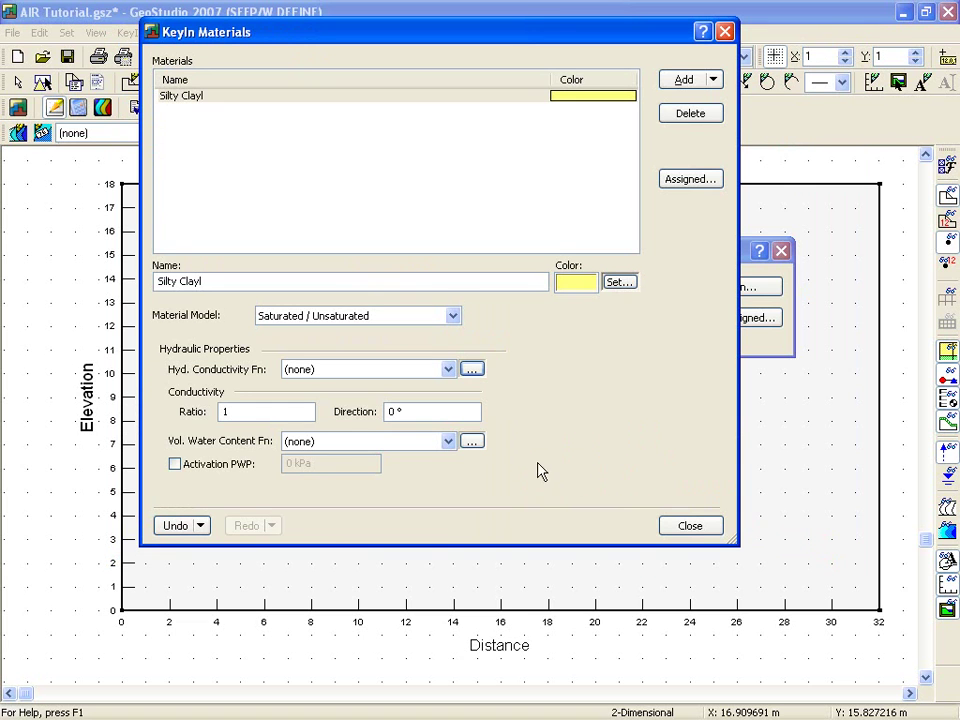
# Assign Silty VWC and Silty Clay K function to the material and correct its name to Silty Clay
pyautogui.click(447, 443)
pyautogui.click(431, 470)
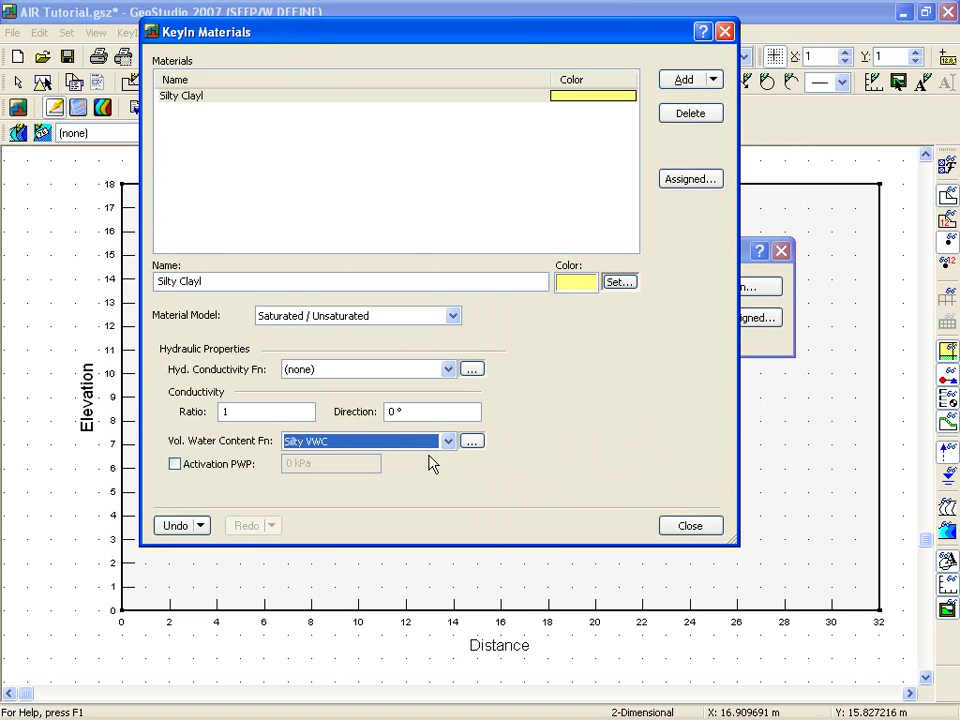
pyautogui.click(448, 369)
pyautogui.click(373, 398)
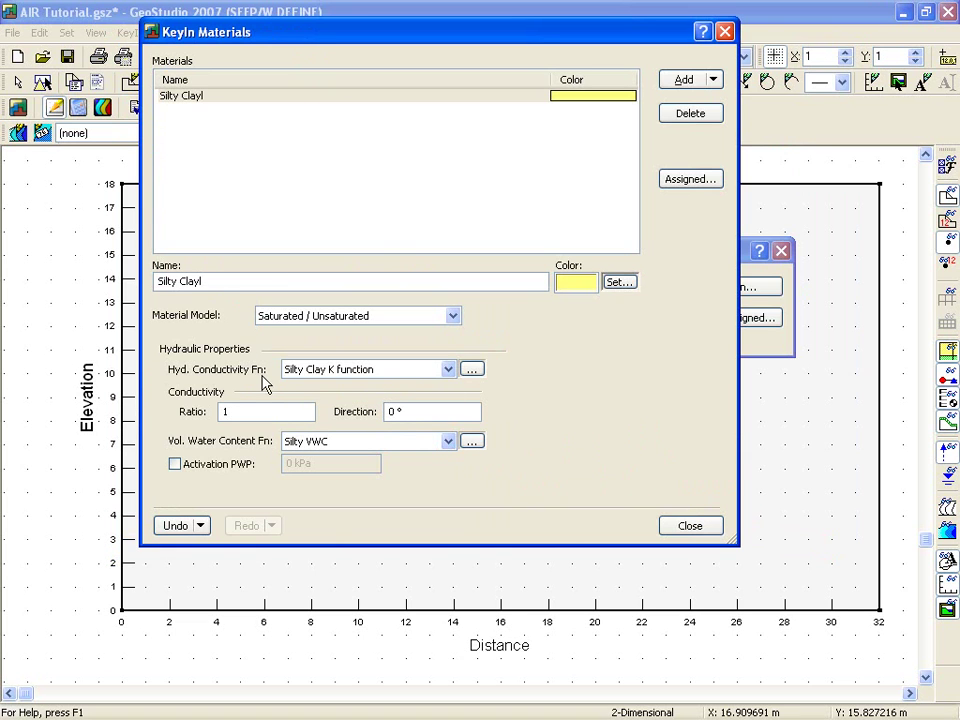
pyautogui.press('BackSpace')
pyautogui.click(692, 525)
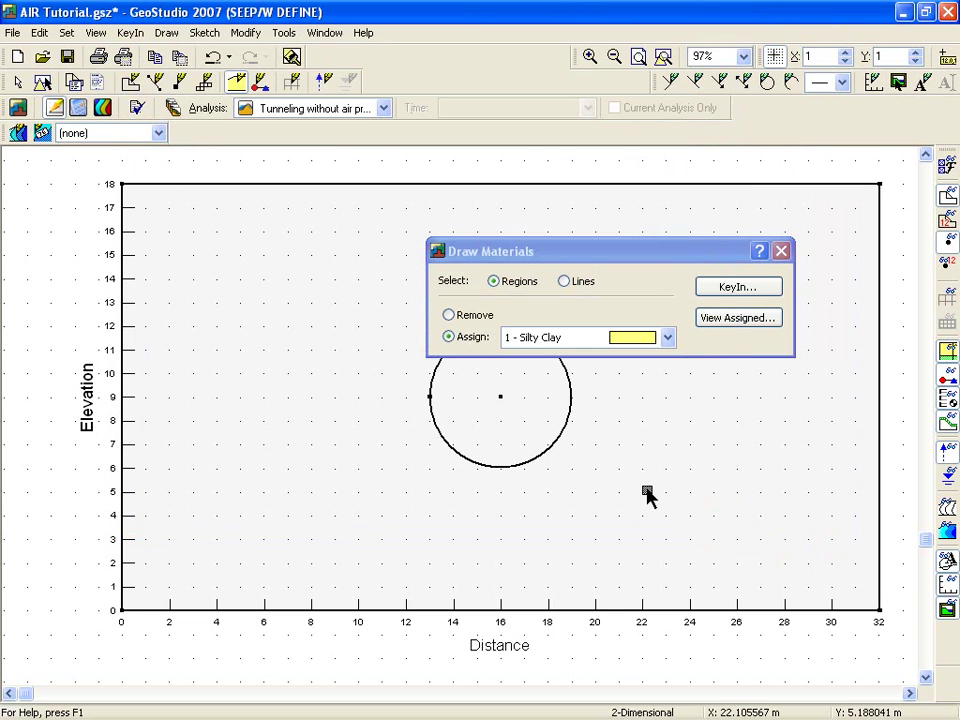
# Fill the soil region with the Silty Clay material
pyautogui.click(638, 490)
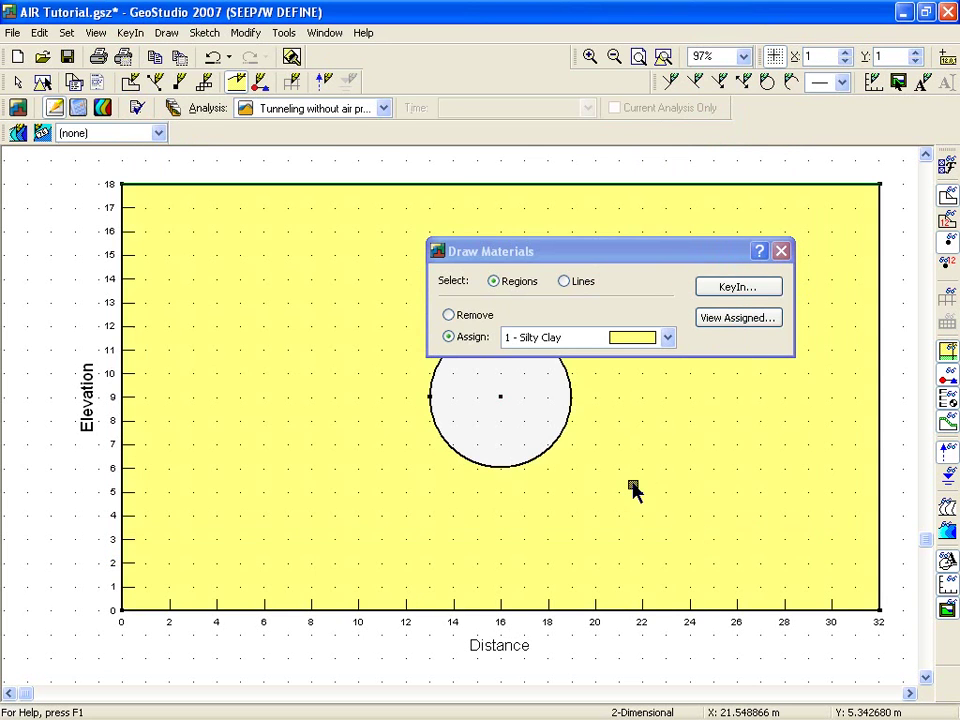
pyautogui.click(784, 253)
pyautogui.click(784, 251)
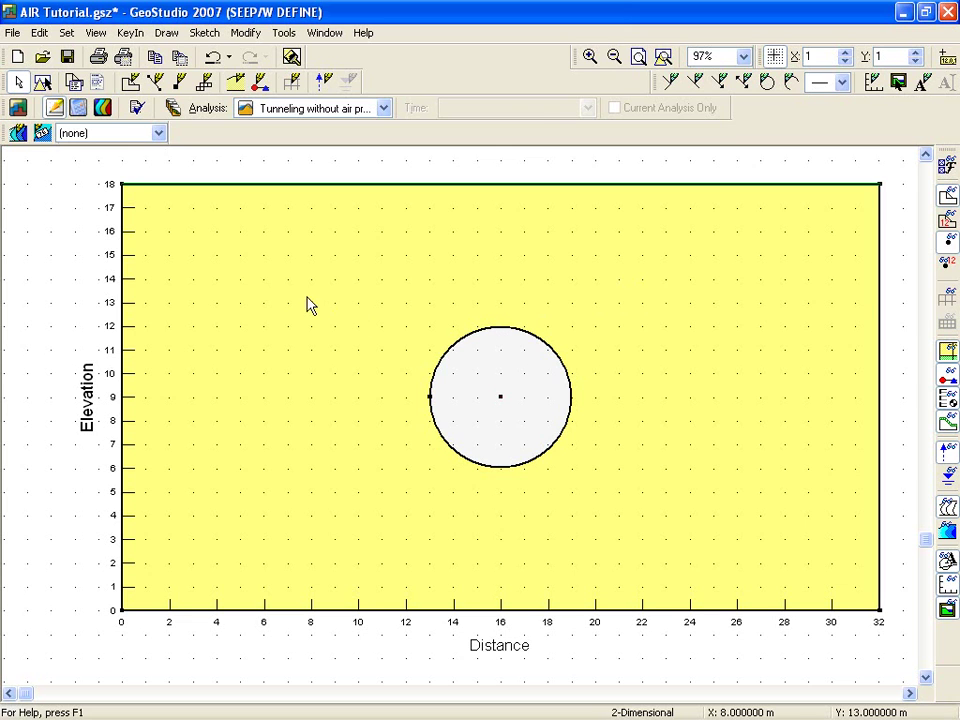
# Create a blue 'Regional ground water' head boundary condition and select its head value for 16 m
pyautogui.click(166, 32)
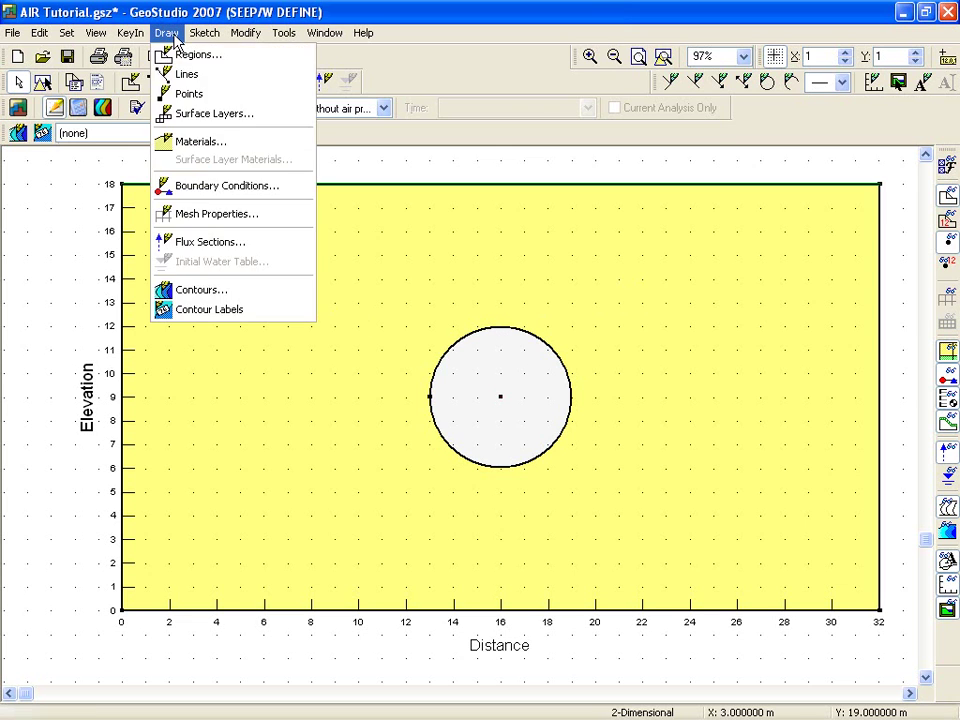
pyautogui.click(192, 187)
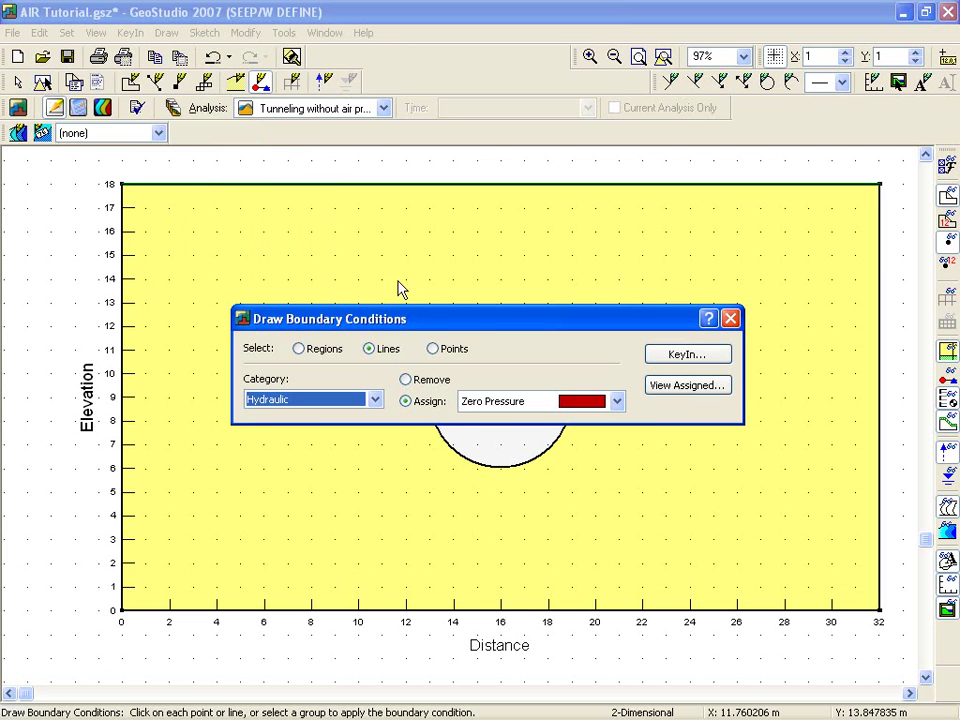
pyautogui.click(689, 358)
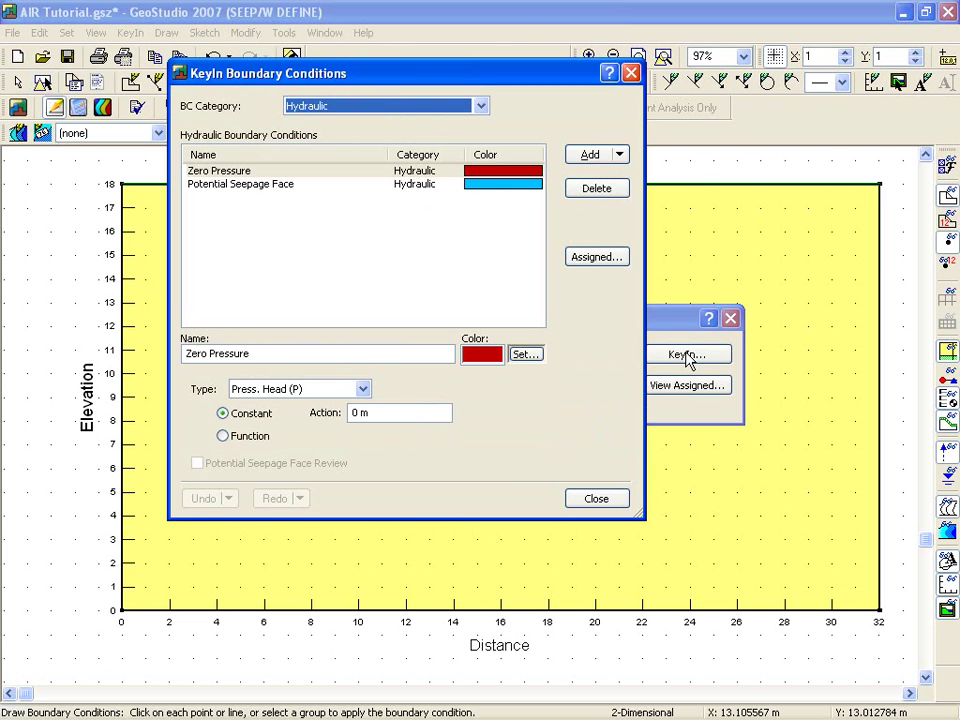
pyautogui.click(591, 157)
pyautogui.moveTo(317, 356); pyautogui.dragTo(156, 363)
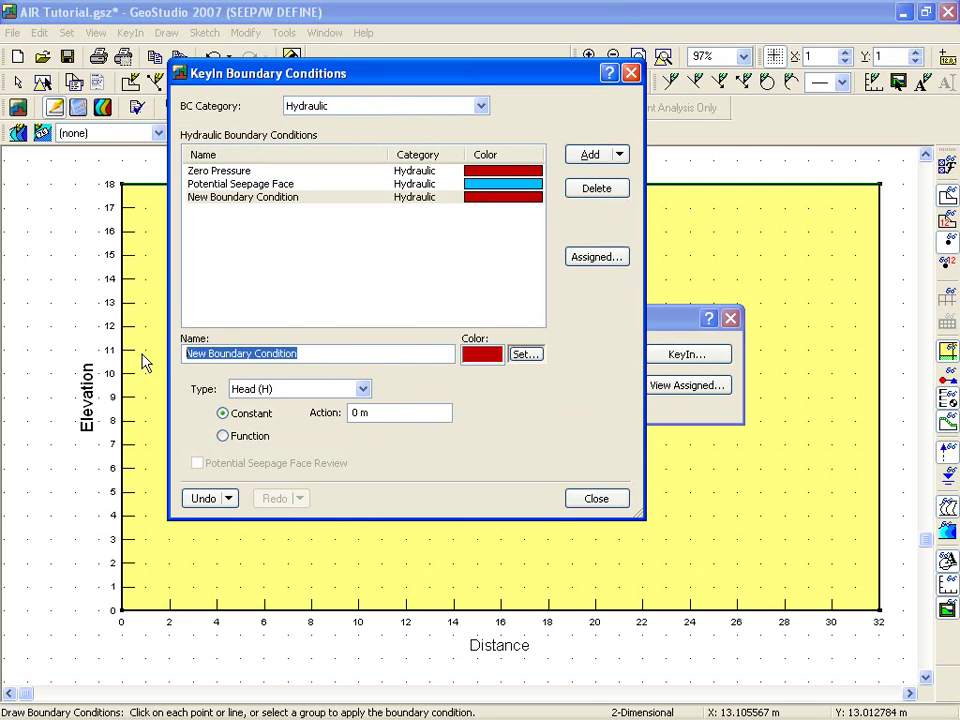
pyautogui.write('Regional ground water')
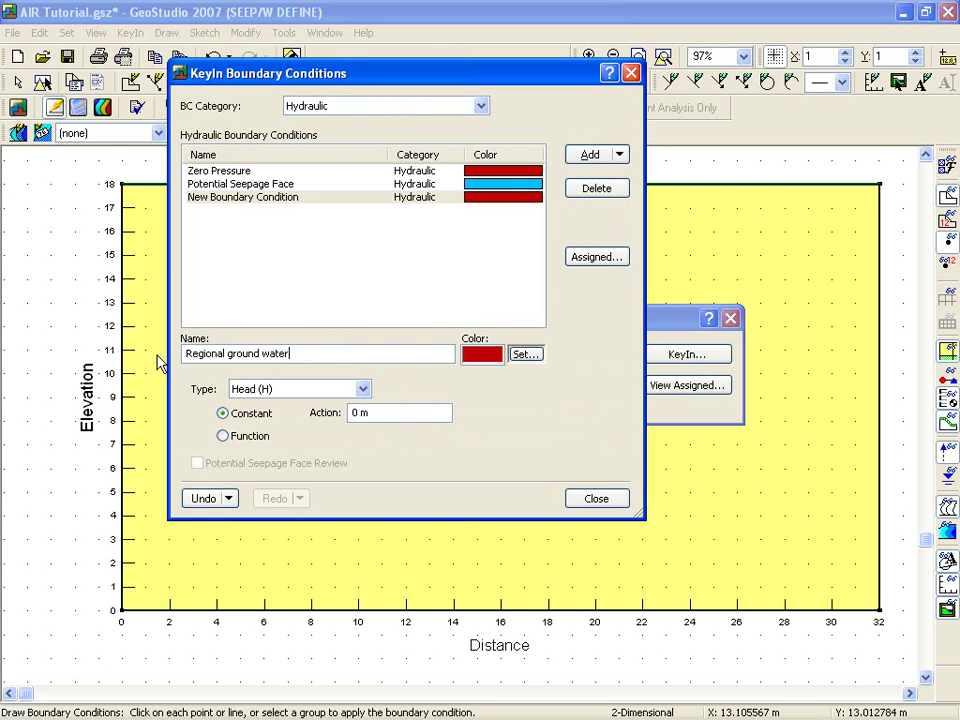
pyautogui.click(522, 355)
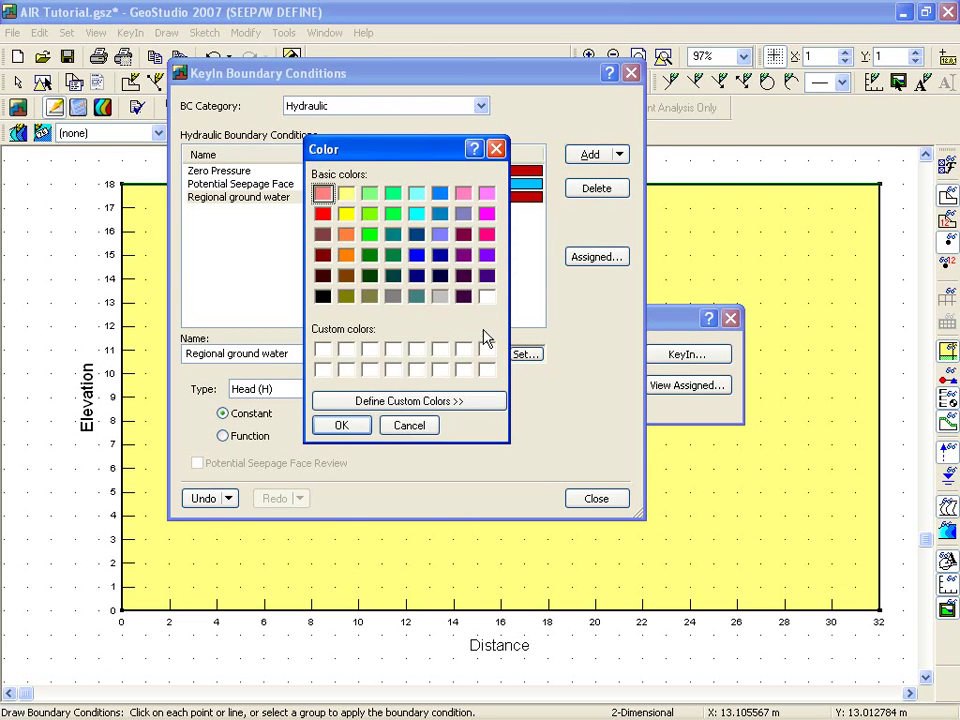
pyautogui.click(416, 254)
pyautogui.click(341, 425)
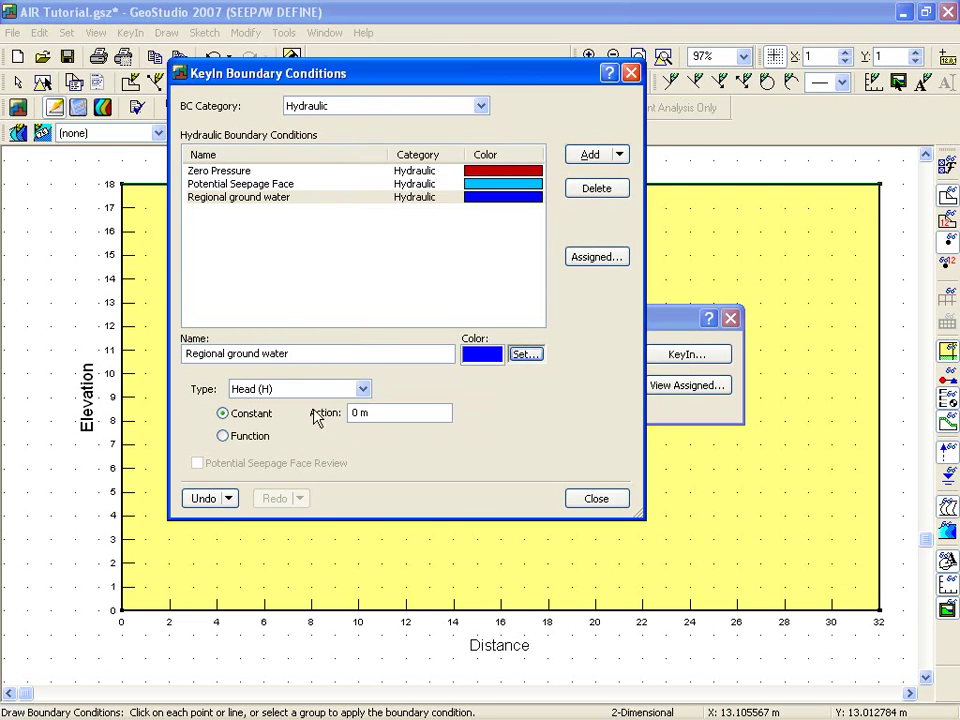
pyautogui.moveTo(356, 414); pyautogui.dragTo(345, 424)
pyautogui.write('16')
# Apply Regional ground water to the left and right edges of the region
pyautogui.click(590, 499)
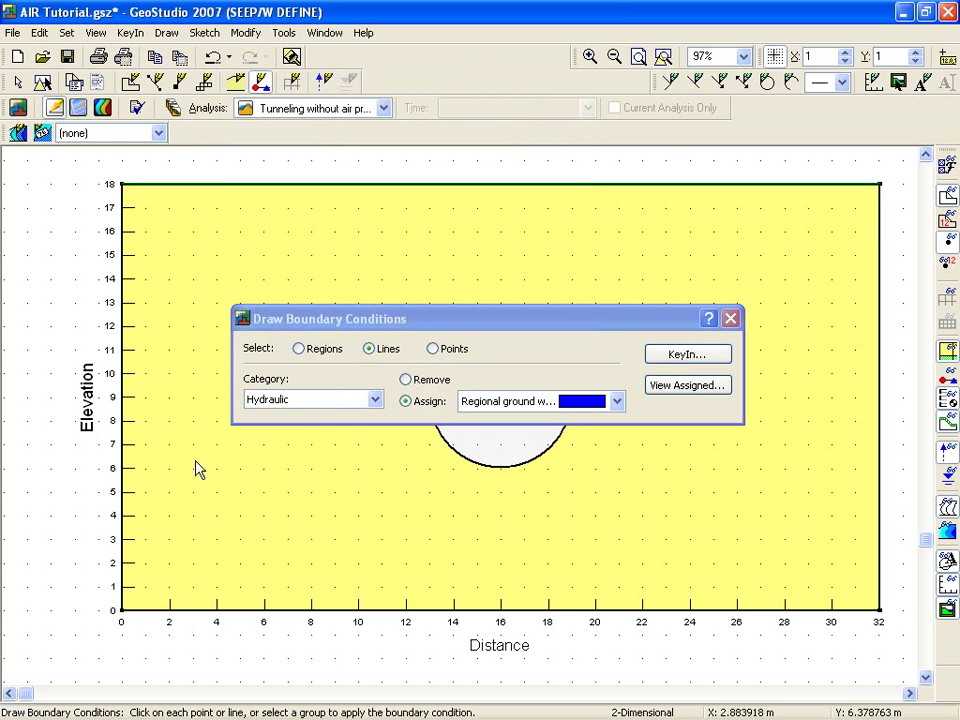
pyautogui.click(121, 444)
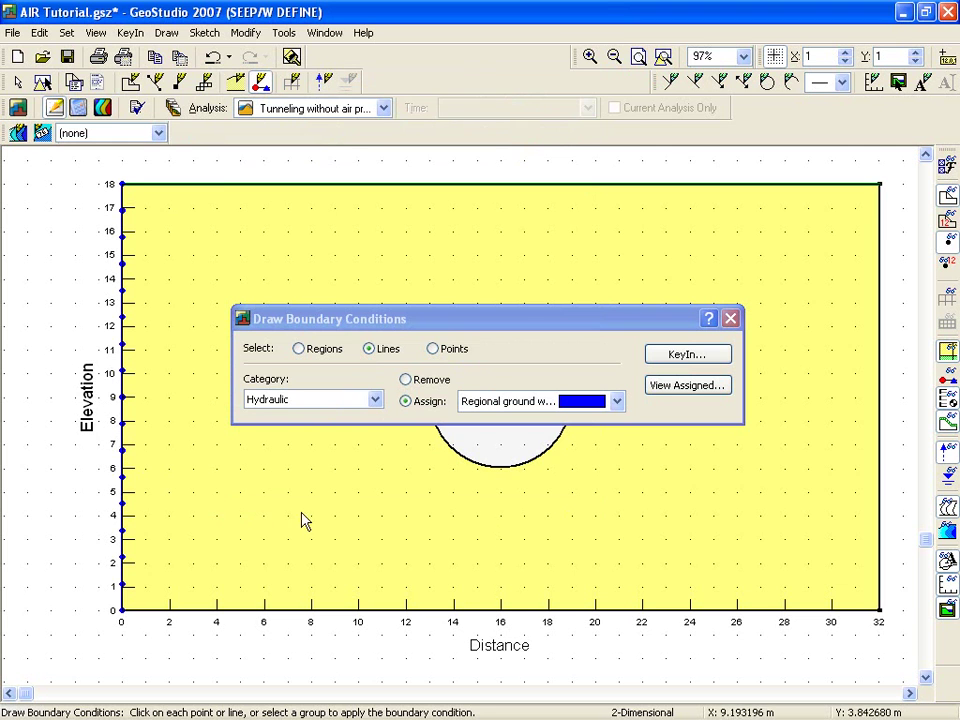
pyautogui.click(879, 458)
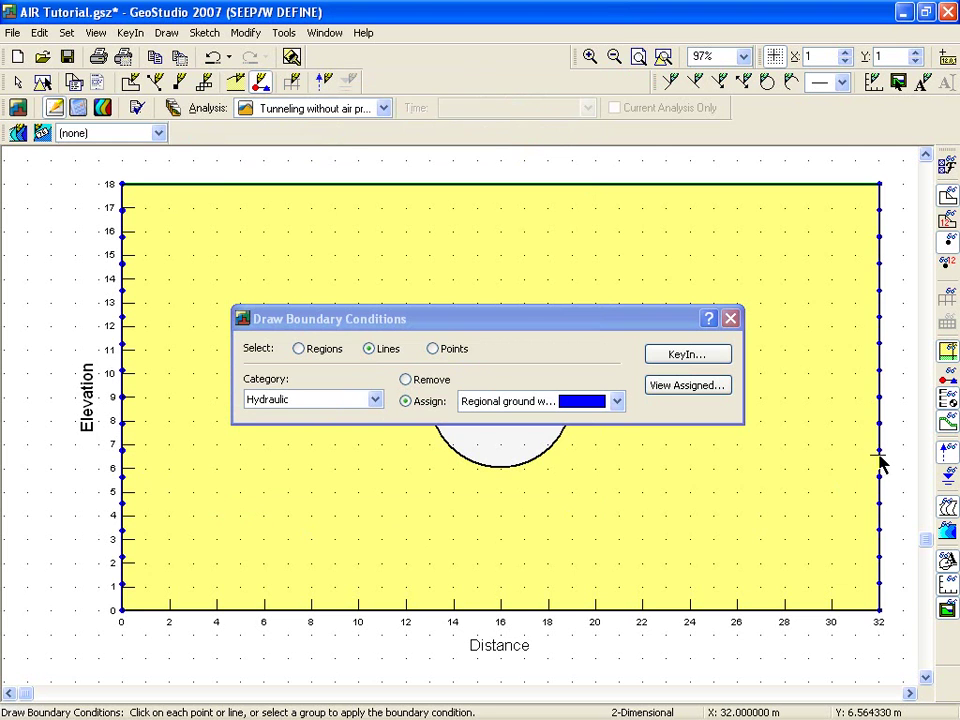
# Apply Potential Seepage Face to the tunnel outline
pyautogui.click(617, 402)
pyautogui.click(585, 438)
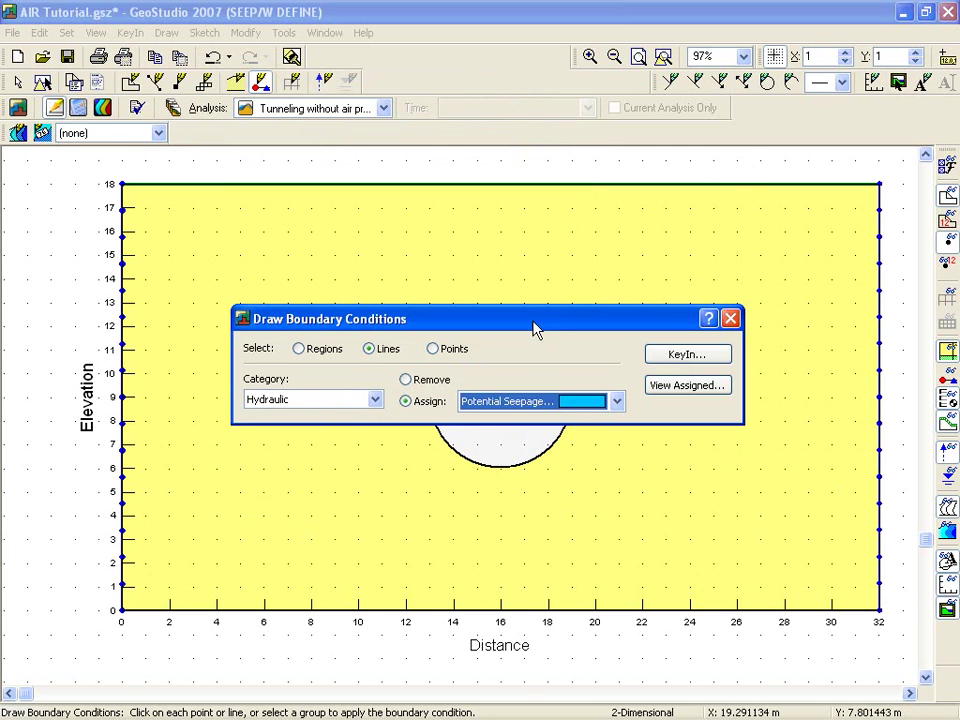
pyautogui.moveTo(534, 320); pyautogui.dragTo(542, 171)
pyautogui.click(477, 331)
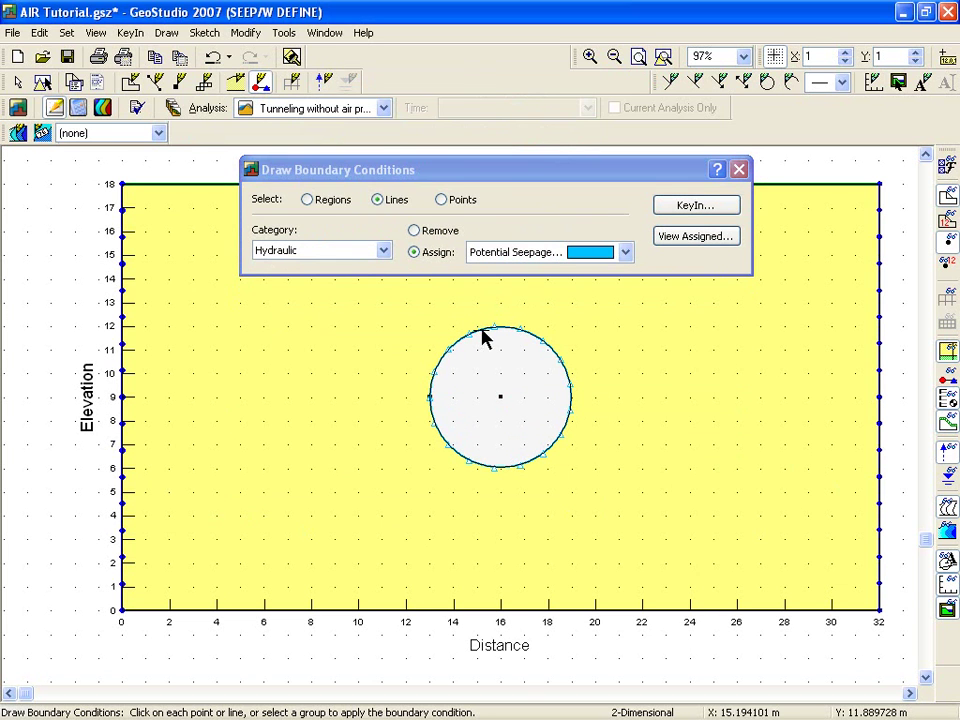
pyautogui.click(739, 169)
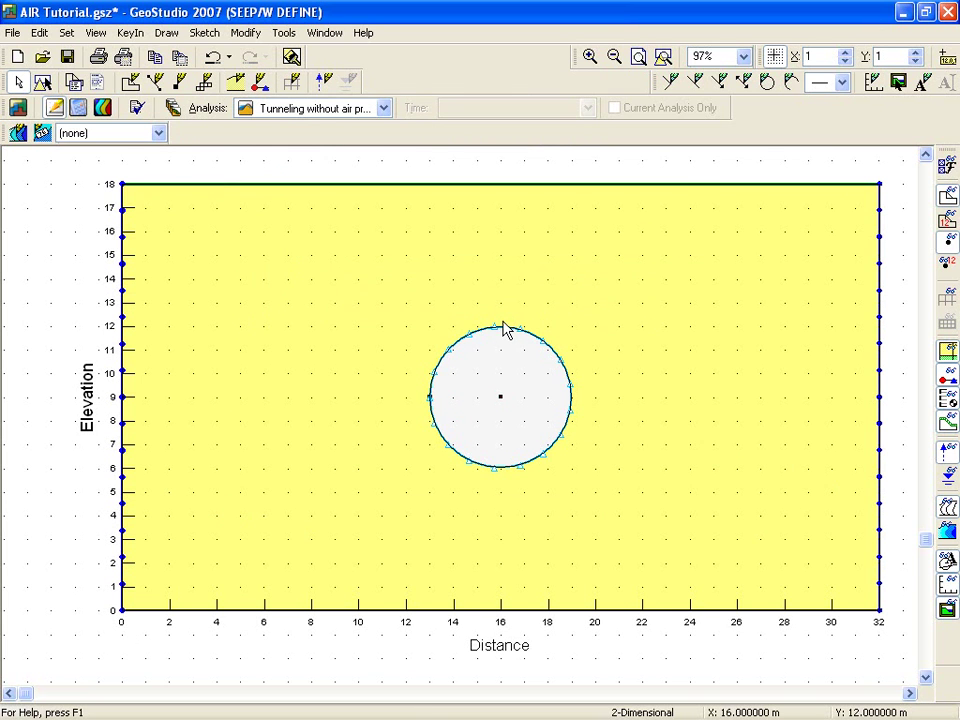
# Set the global mesh element size to 1.1 m and display the mesh
pyautogui.click(167, 33)
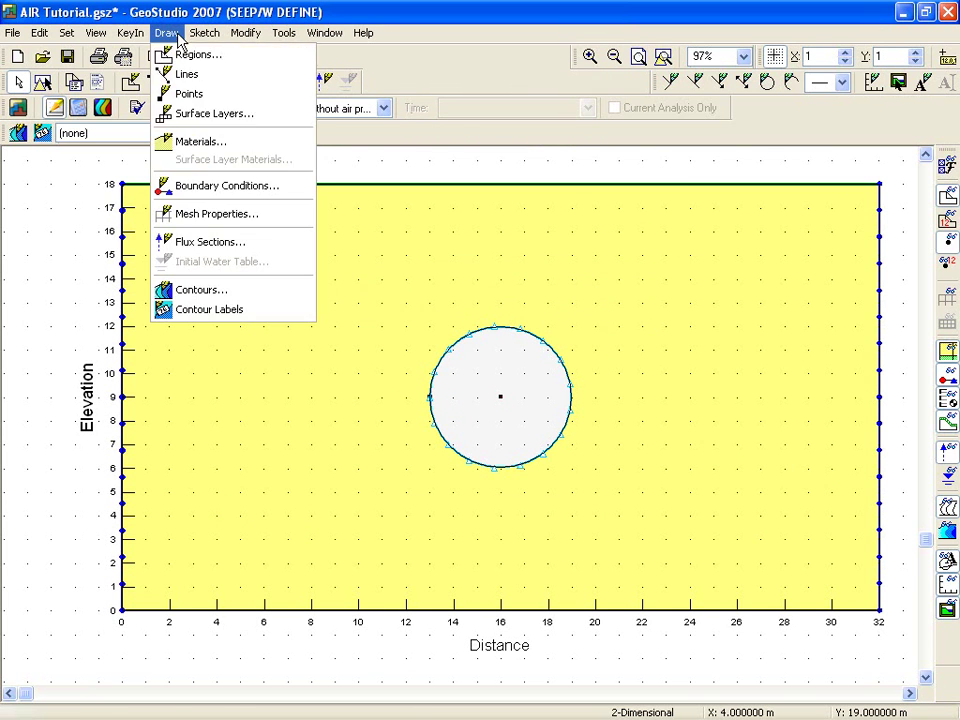
pyautogui.click(210, 214)
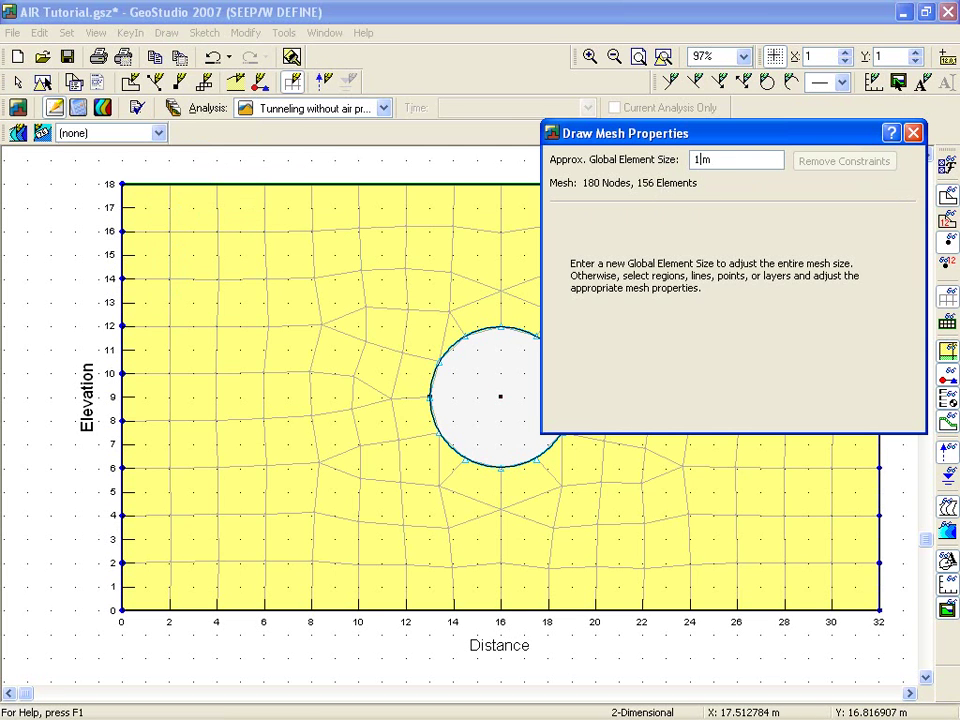
pyautogui.write('1.')
pyautogui.click(349, 284)
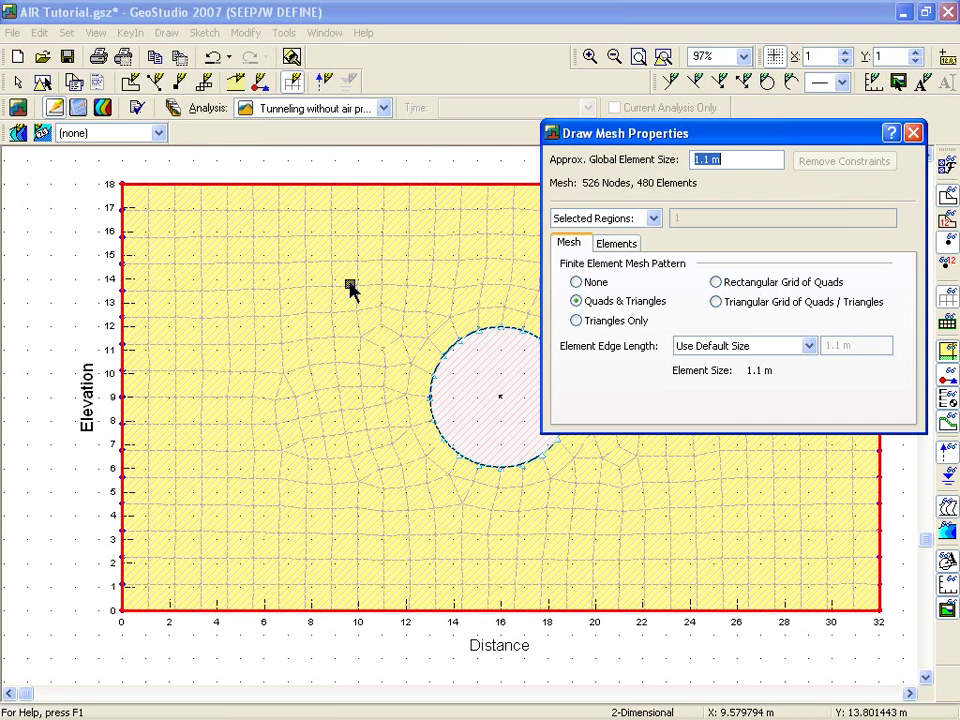
pyautogui.click(914, 136)
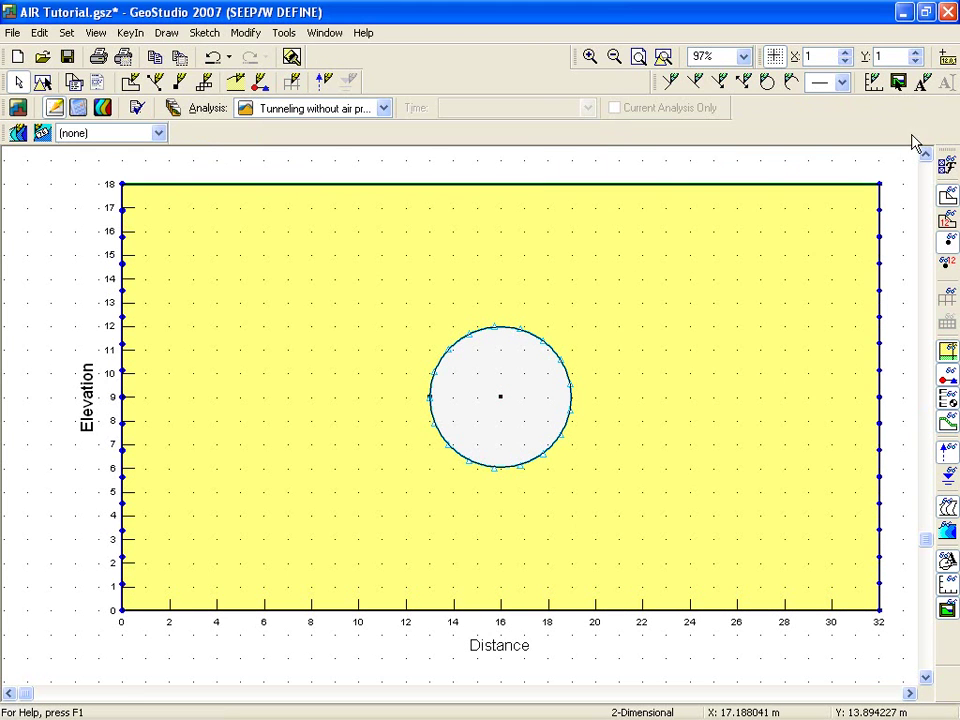
pyautogui.click(945, 300)
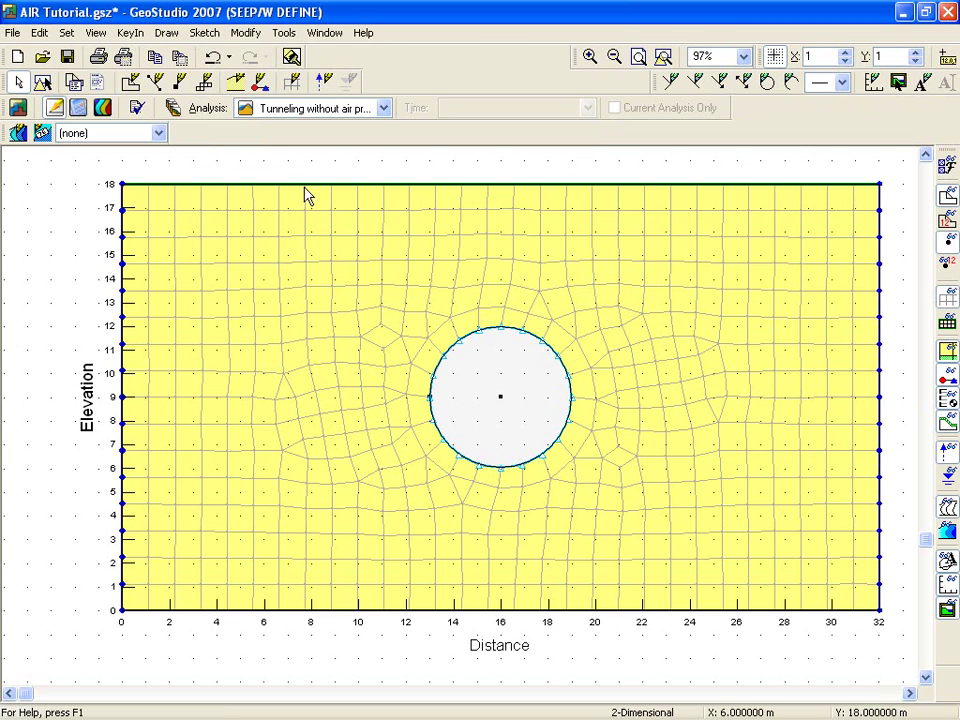
# Draw flux section 1 as a closed loop of points around the tunnel
pyautogui.click(166, 33)
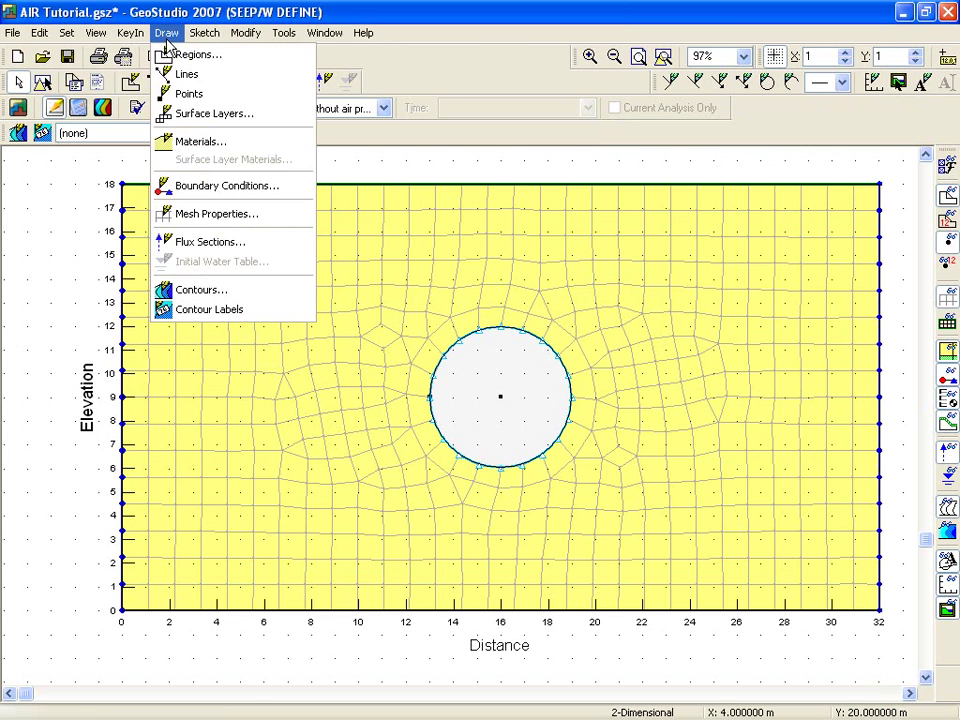
pyautogui.click(160, 242)
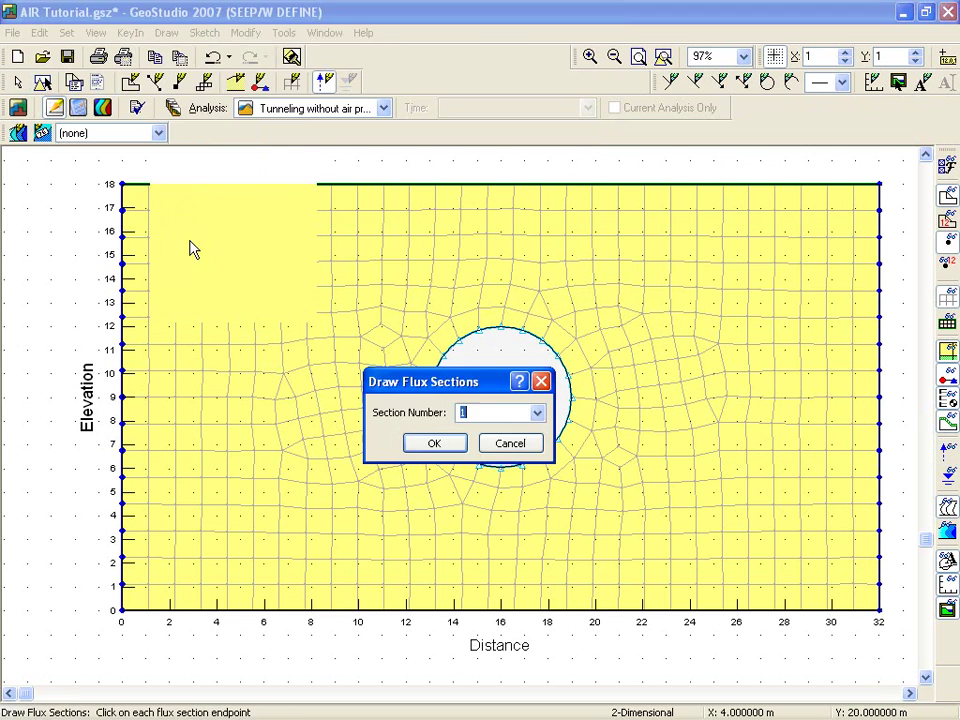
pyautogui.click(434, 447)
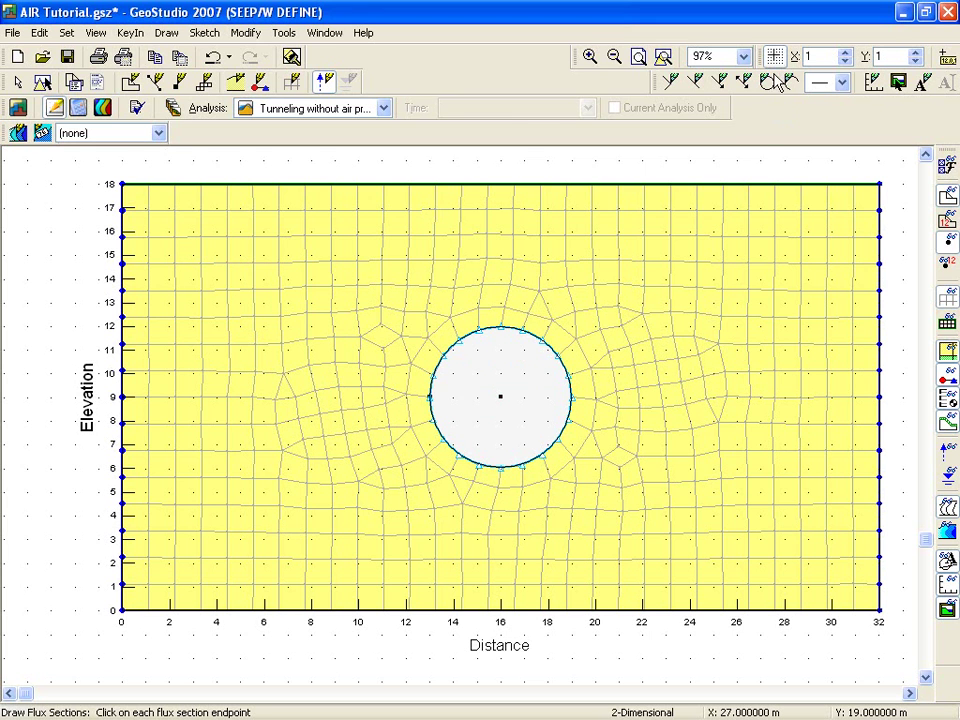
pyautogui.click(420, 358)
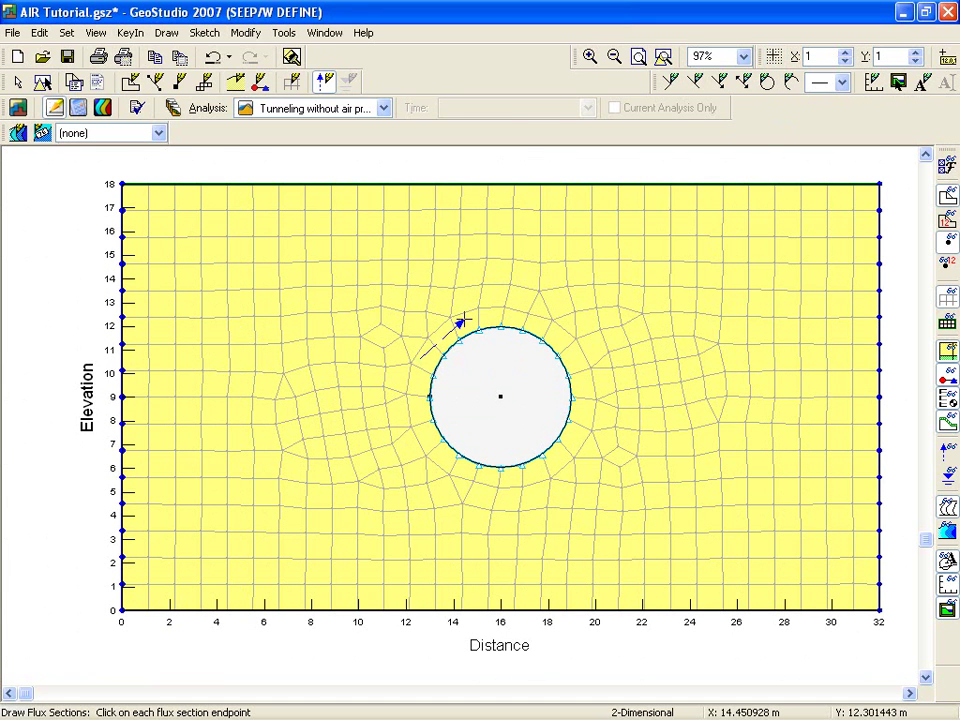
pyautogui.click(461, 321)
pyautogui.click(517, 320)
pyautogui.click(569, 349)
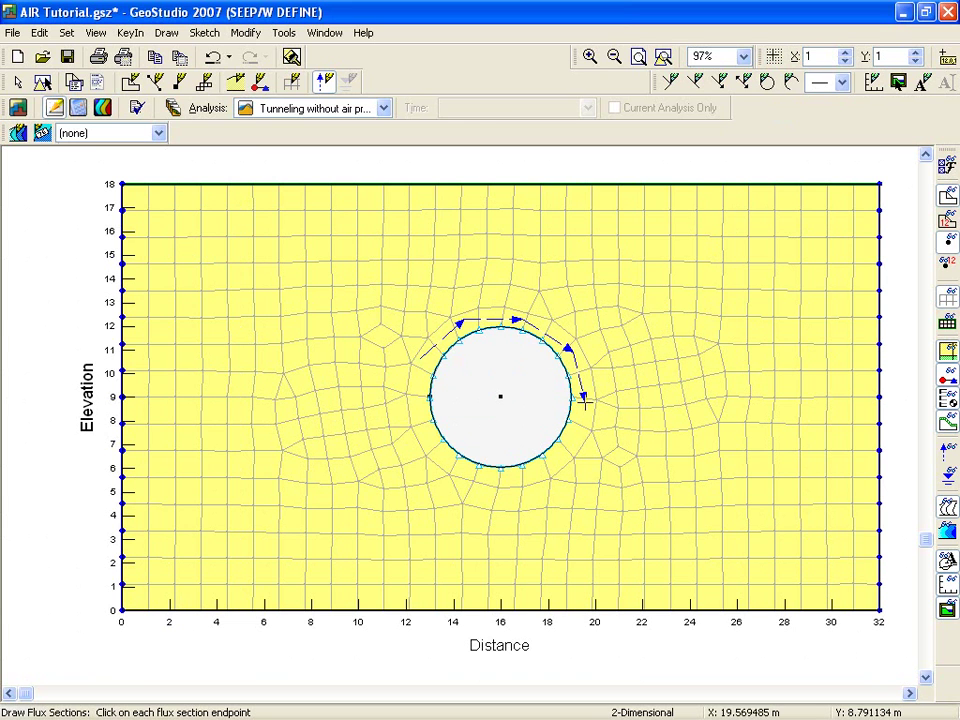
pyautogui.click(583, 398)
pyautogui.click(570, 432)
pyautogui.click(541, 471)
pyautogui.click(476, 479)
pyautogui.click(434, 452)
pyautogui.click(416, 396)
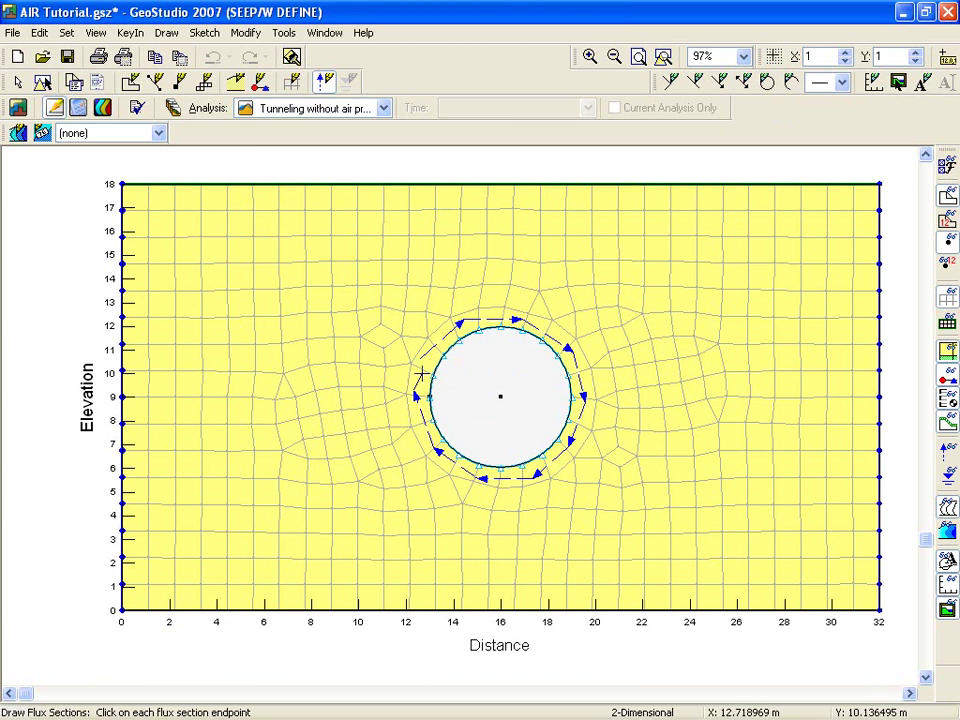
pyautogui.click(437, 339)
pyautogui.rightClick(437, 339)
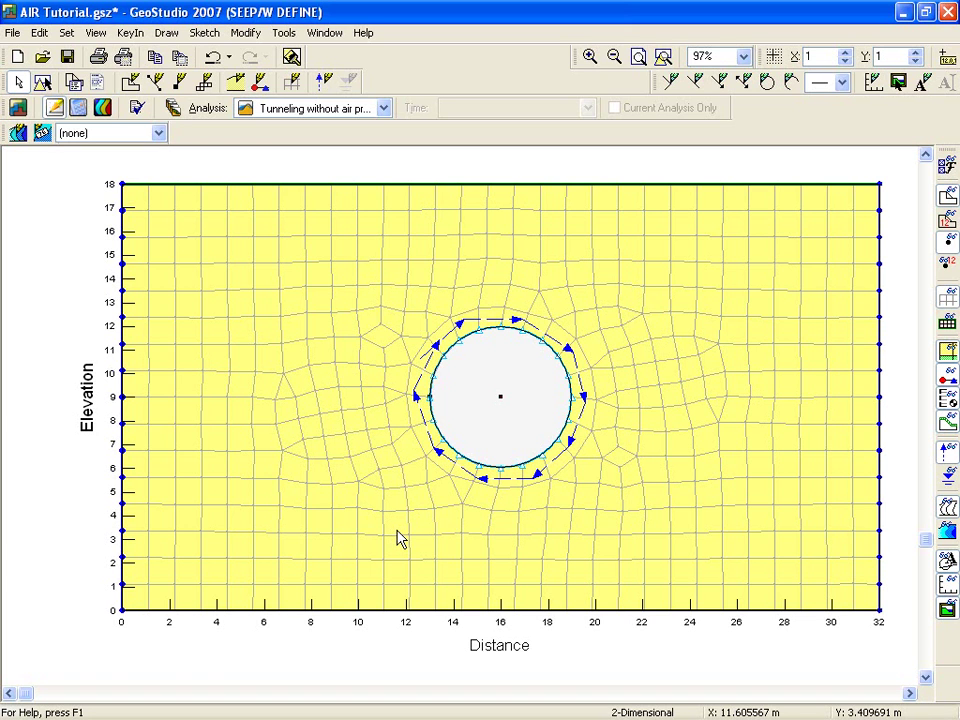
# Open the KeyIn Analyses definitions
pyautogui.click(130, 32)
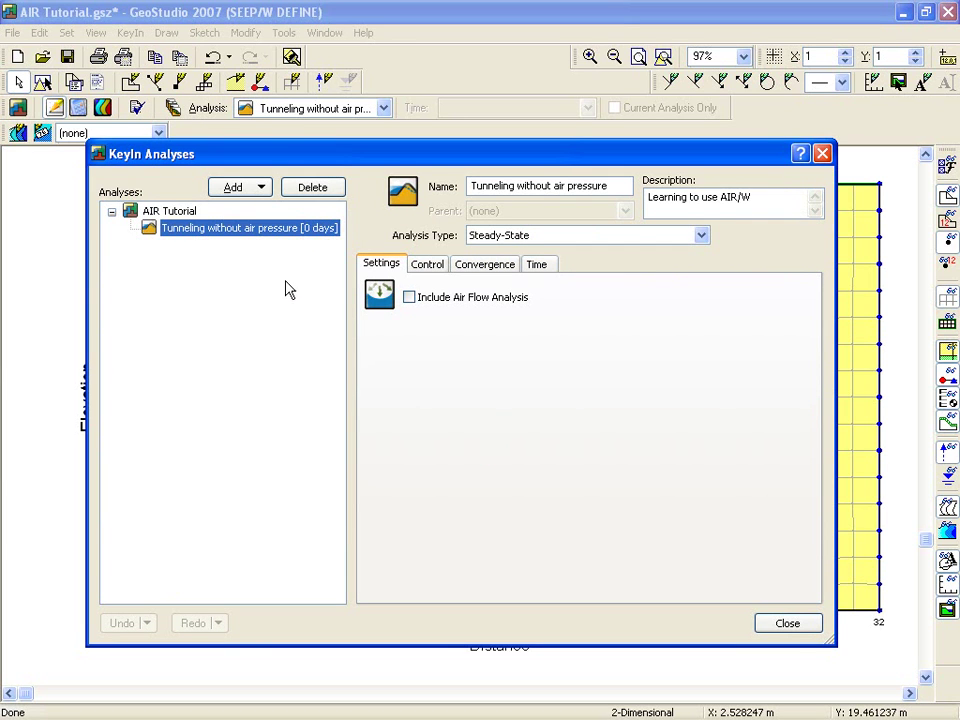
# Add an AIR/W steady-state analysis coupled with SEEP/W, named 'Tunneling with air pressure'
pyautogui.click(234, 190)
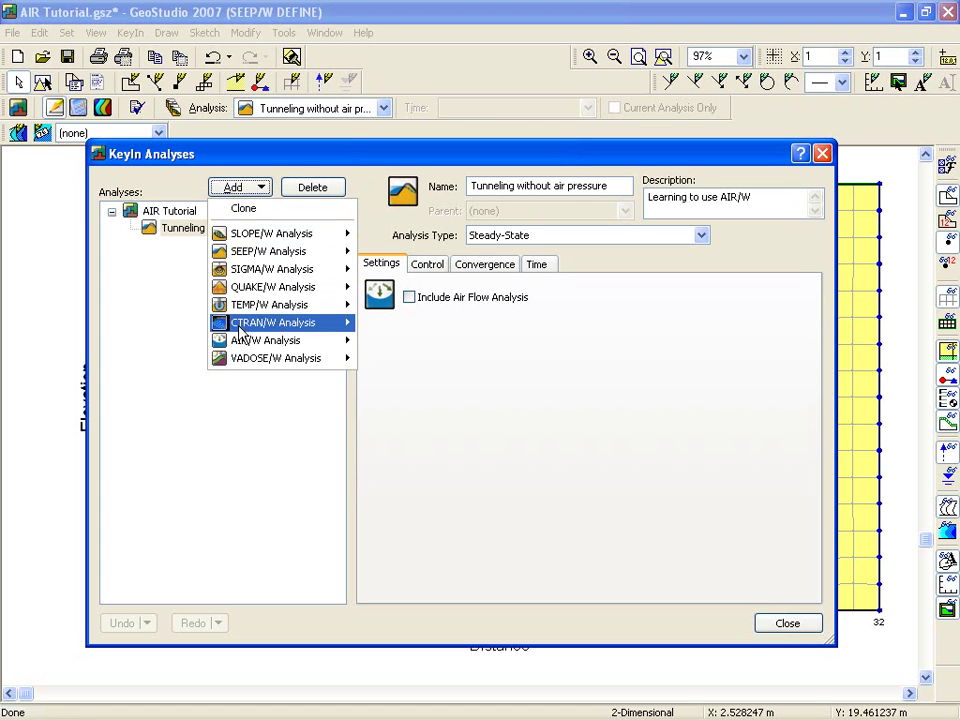
pyautogui.moveTo(265, 340)
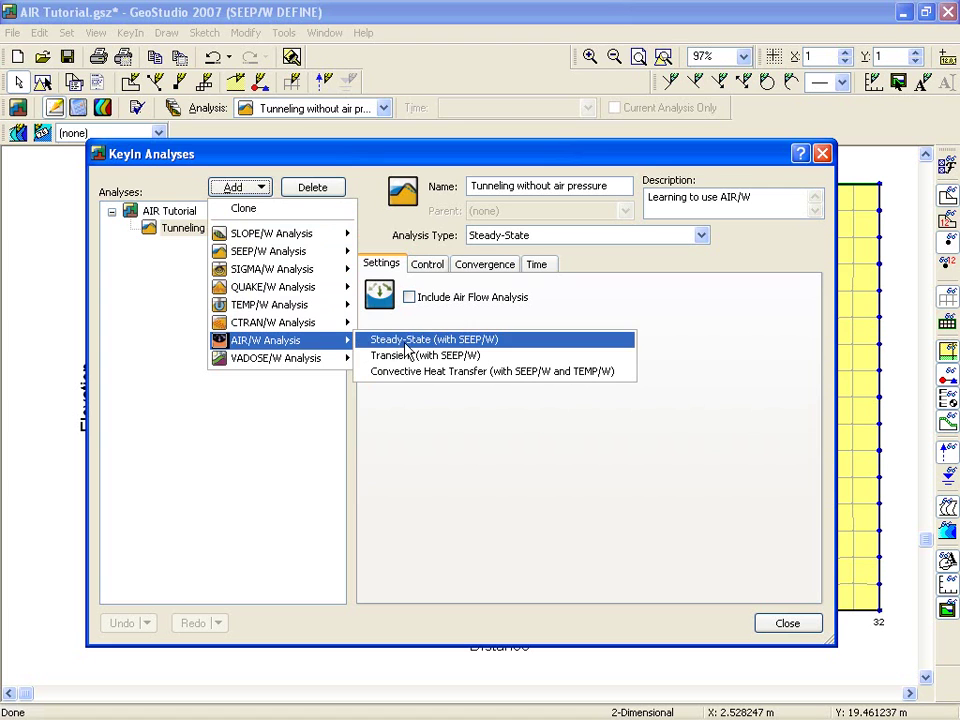
pyautogui.click(410, 341)
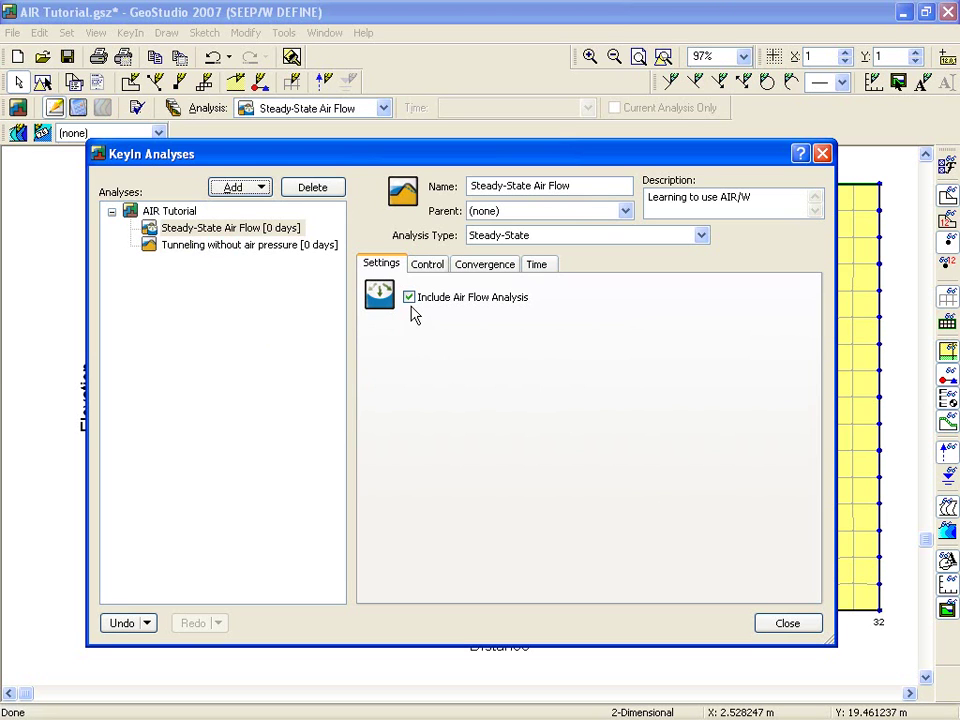
pyautogui.moveTo(590, 186); pyautogui.dragTo(467, 187)
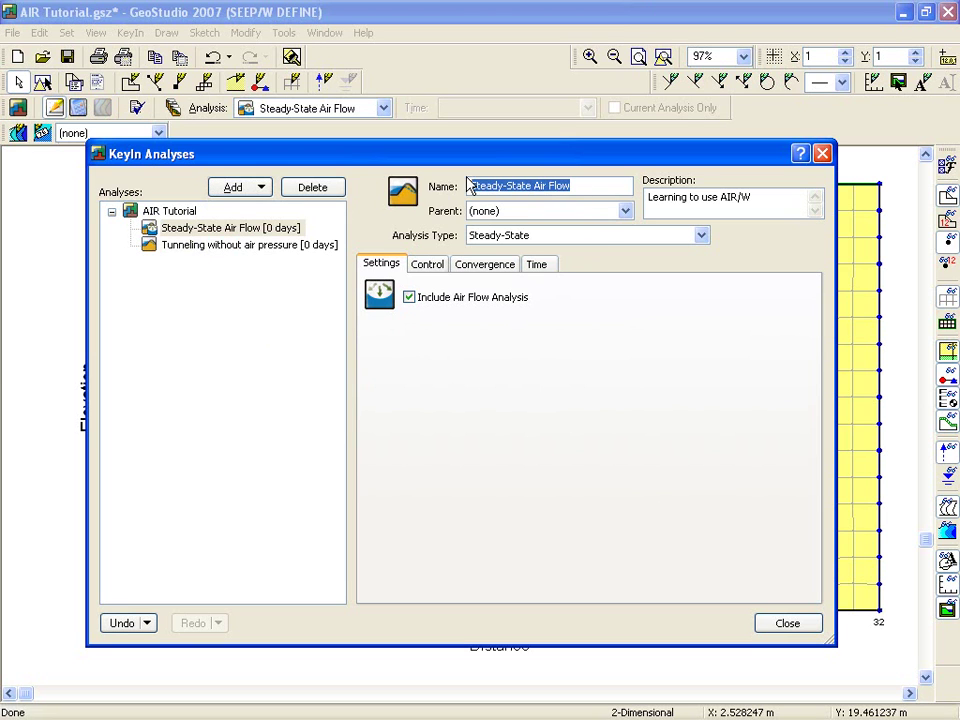
pyautogui.write('Su')
pyautogui.write('eling with ai')
pyautogui.write('pressure')
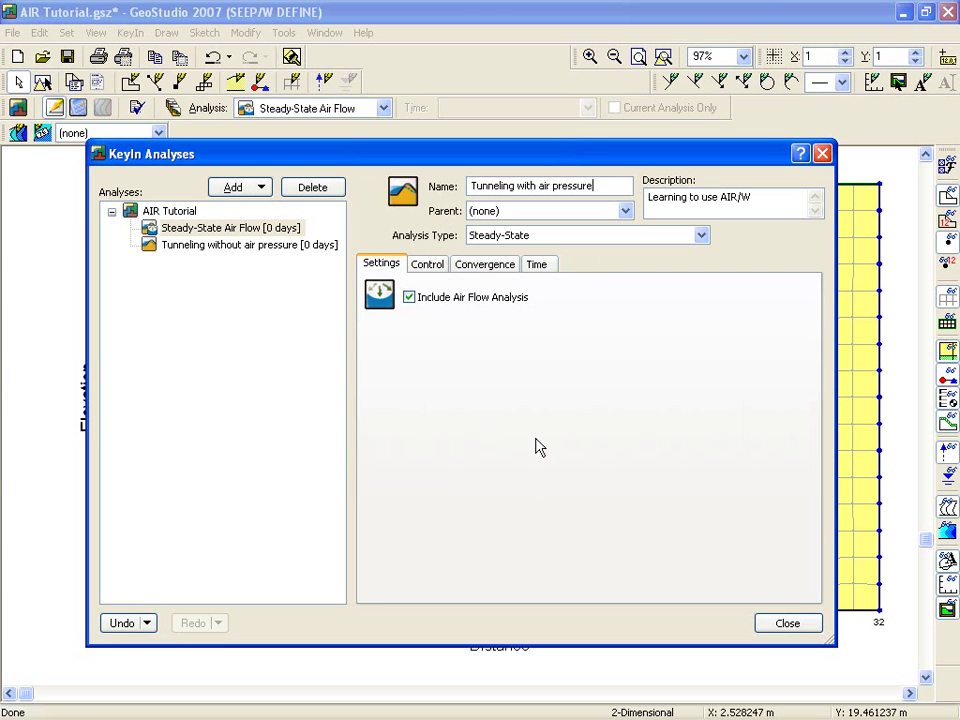
pyautogui.click(788, 623)
pyautogui.click(788, 623)
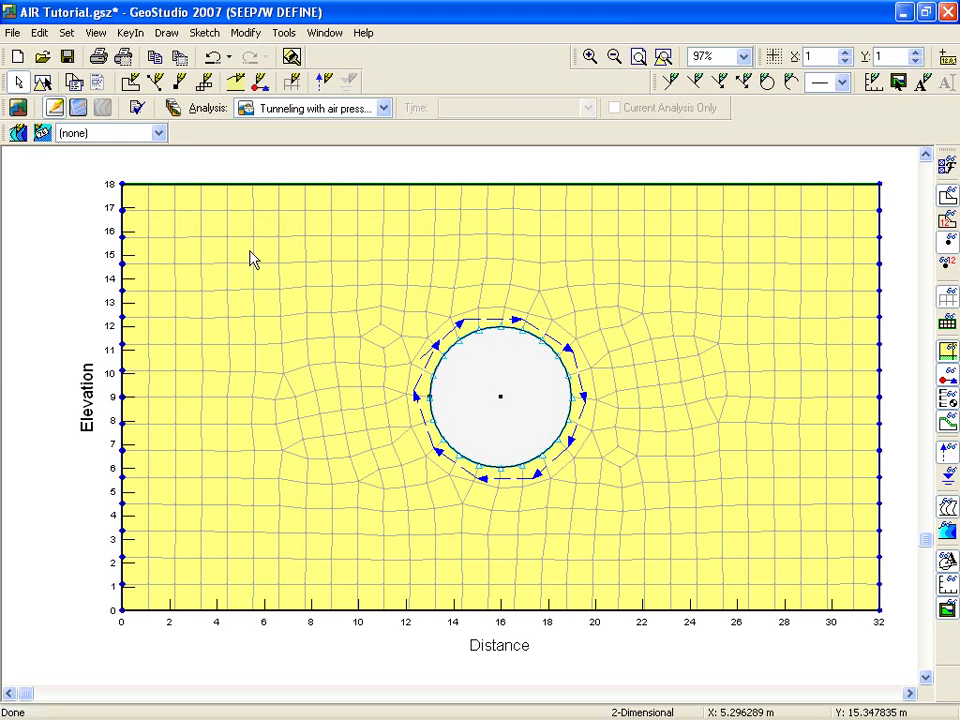
# In the Materials editor, copy Silty Clay as a new material called 'Silty Clay with air'
pyautogui.click(165, 33)
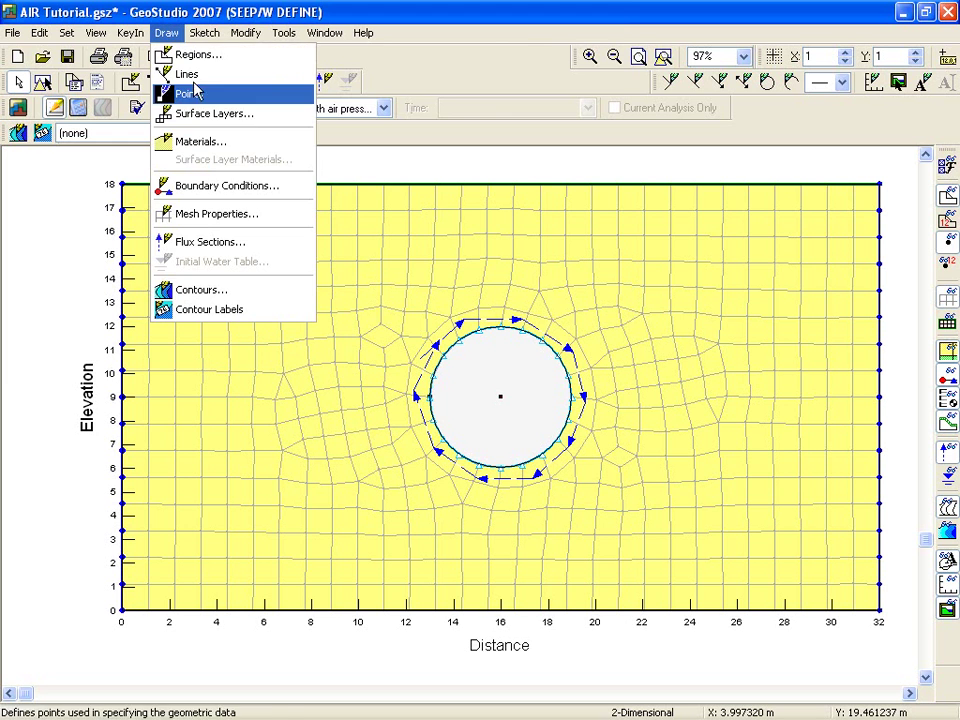
pyautogui.click(203, 142)
pyautogui.click(710, 288)
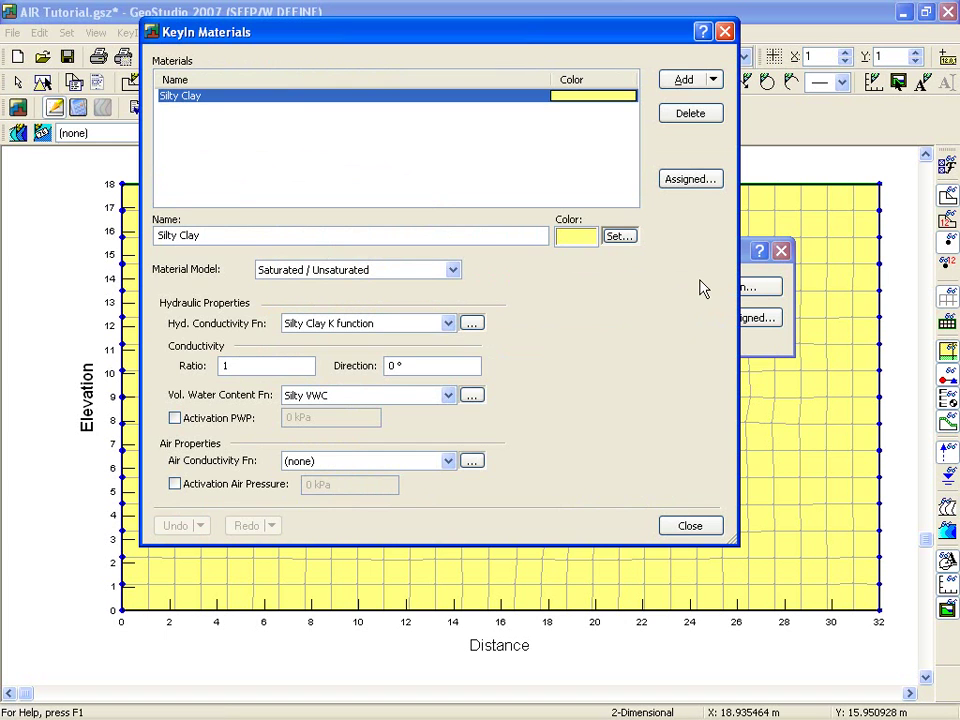
pyautogui.click(713, 80)
pyautogui.click(690, 117)
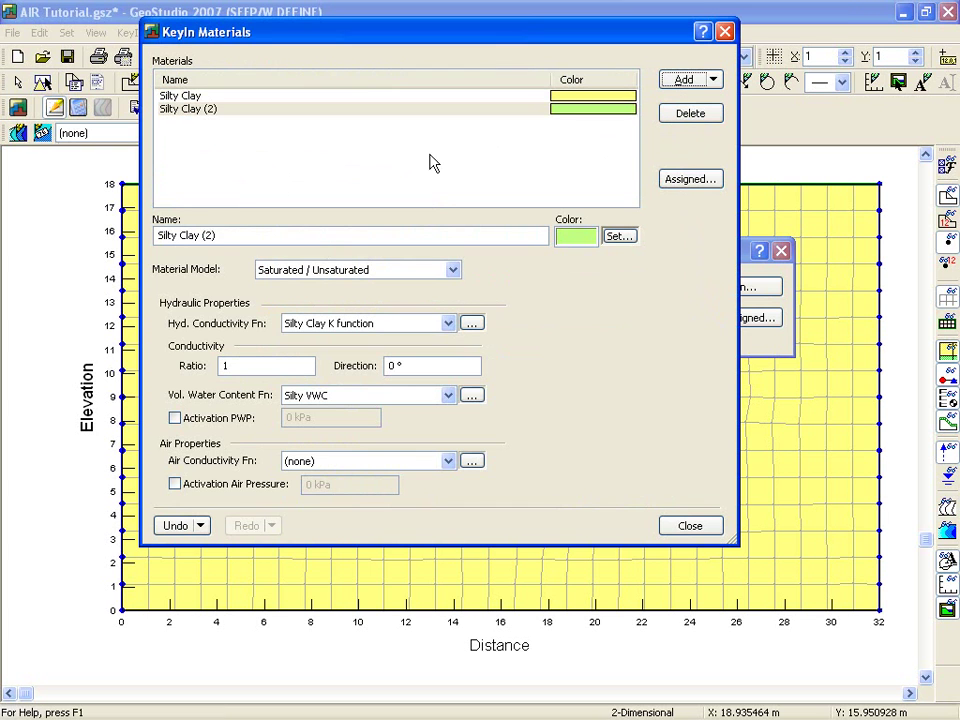
pyautogui.moveTo(203, 236); pyautogui.dragTo(252, 231)
# Add a Spline Data Point air conductivity function named 'Silty Clay air function'
pyautogui.click(471, 461)
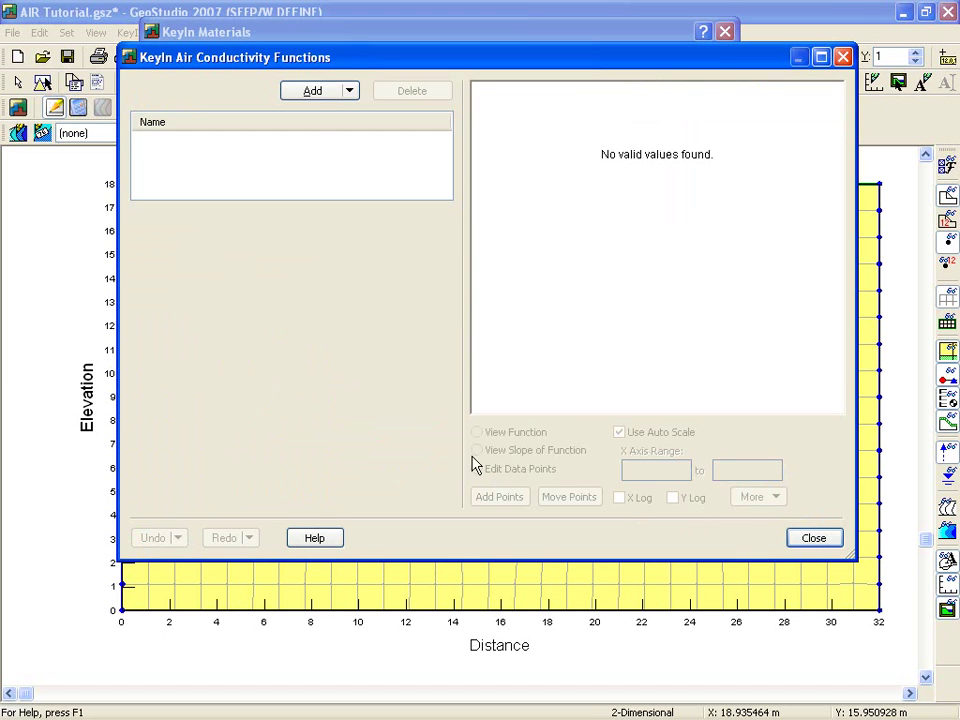
pyautogui.click(313, 91)
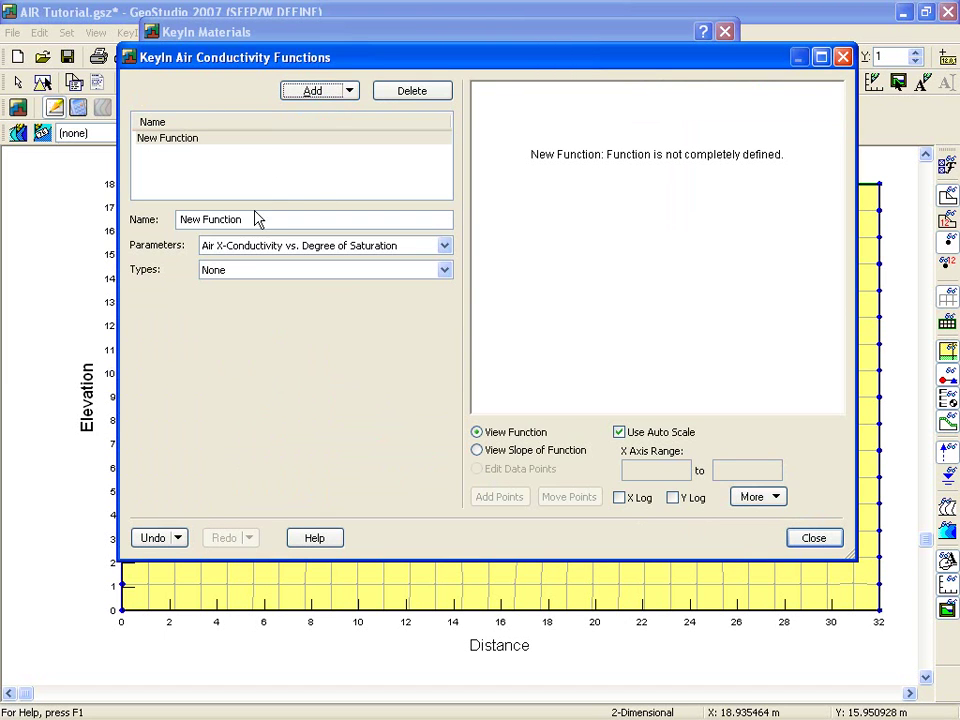
pyautogui.write('Silty Clay air')
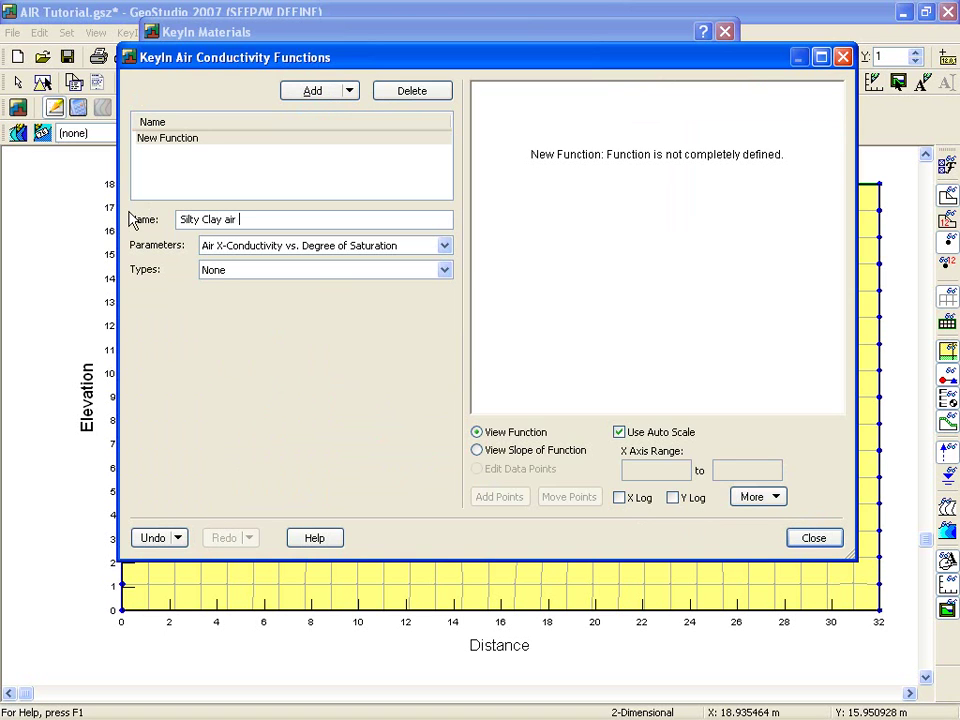
pyautogui.write('tion')
pyautogui.click(323, 272)
pyautogui.click(325, 299)
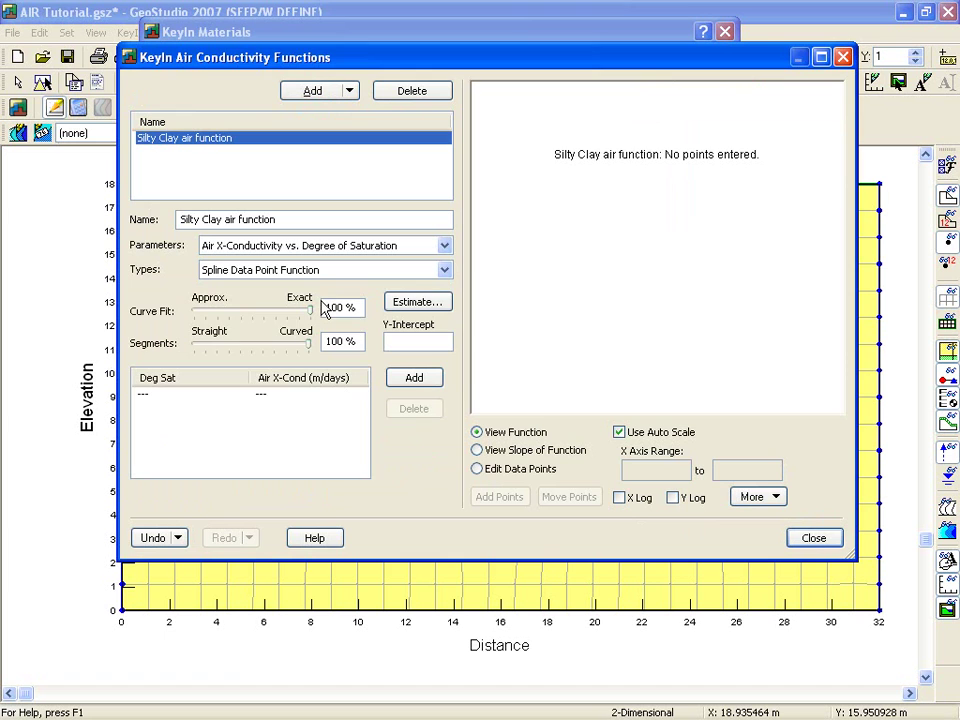
# Estimate the air function from Silty VWC with a dry air conductivity of 1
pyautogui.click(416, 302)
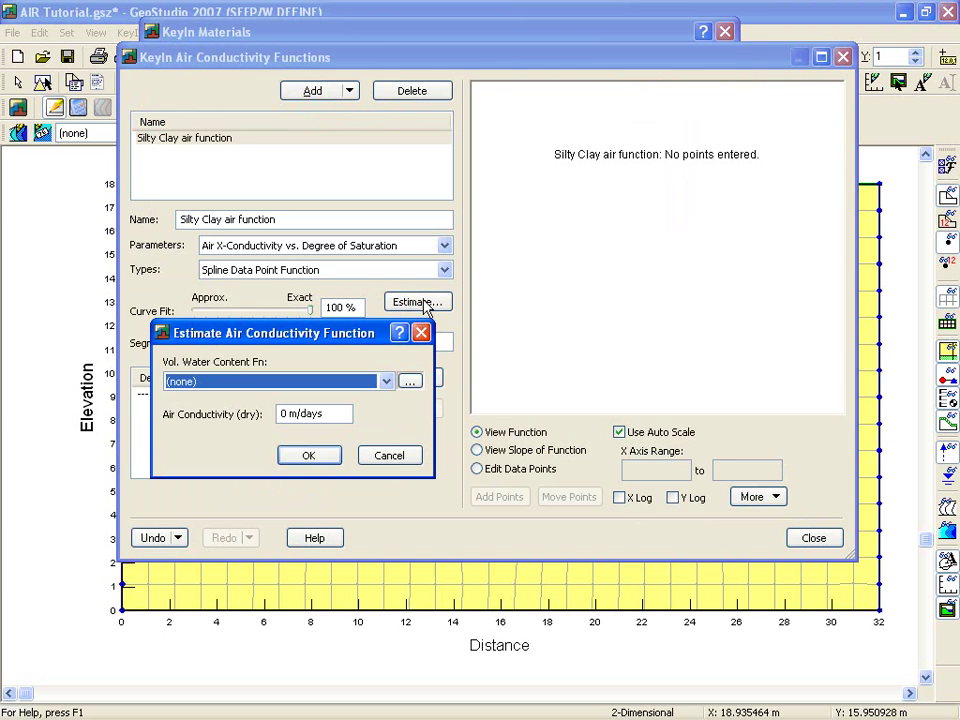
pyautogui.click(386, 381)
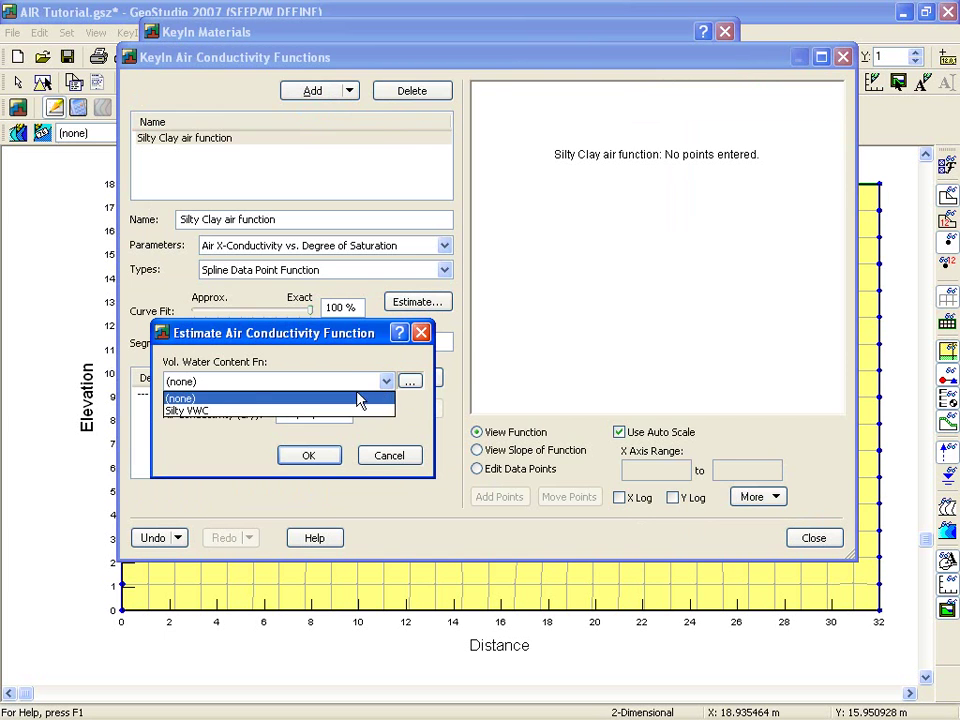
pyautogui.click(213, 411)
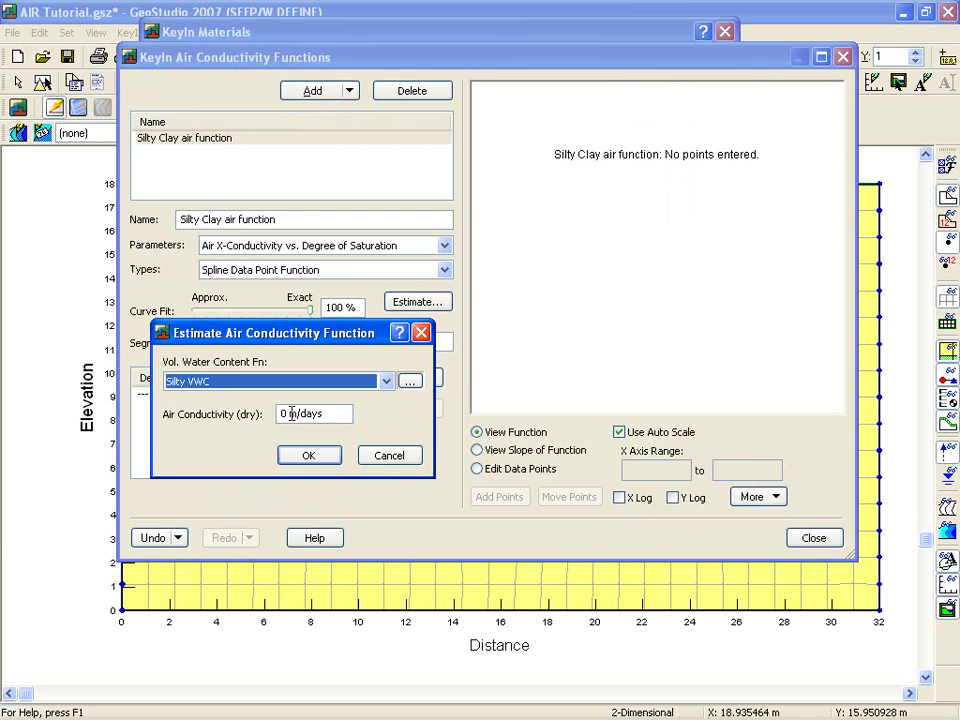
pyautogui.doubleClick(283, 412)
pyautogui.write('1')
pyautogui.click(311, 458)
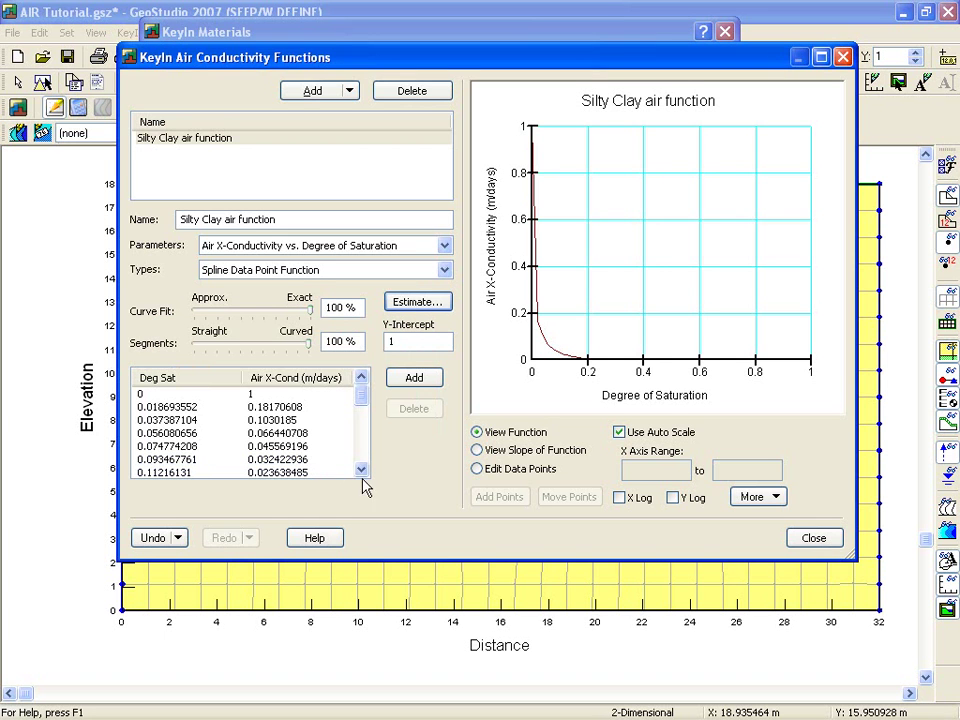
pyautogui.click(477, 468)
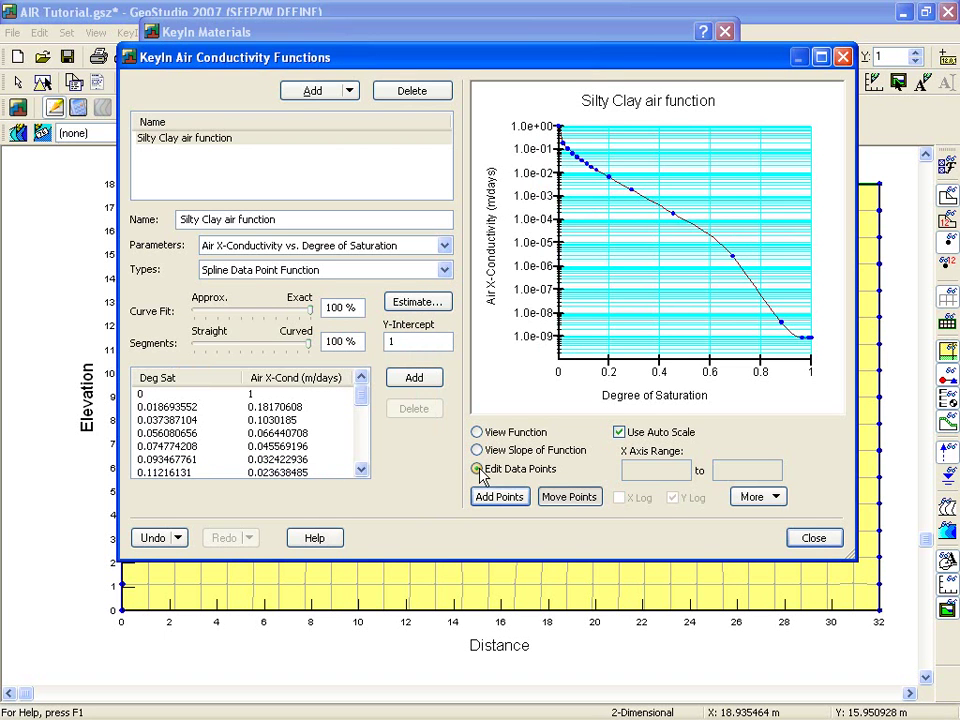
# Give Silty Clay with air the Silty Clay air function and assign it to the soil region
pyautogui.click(812, 538)
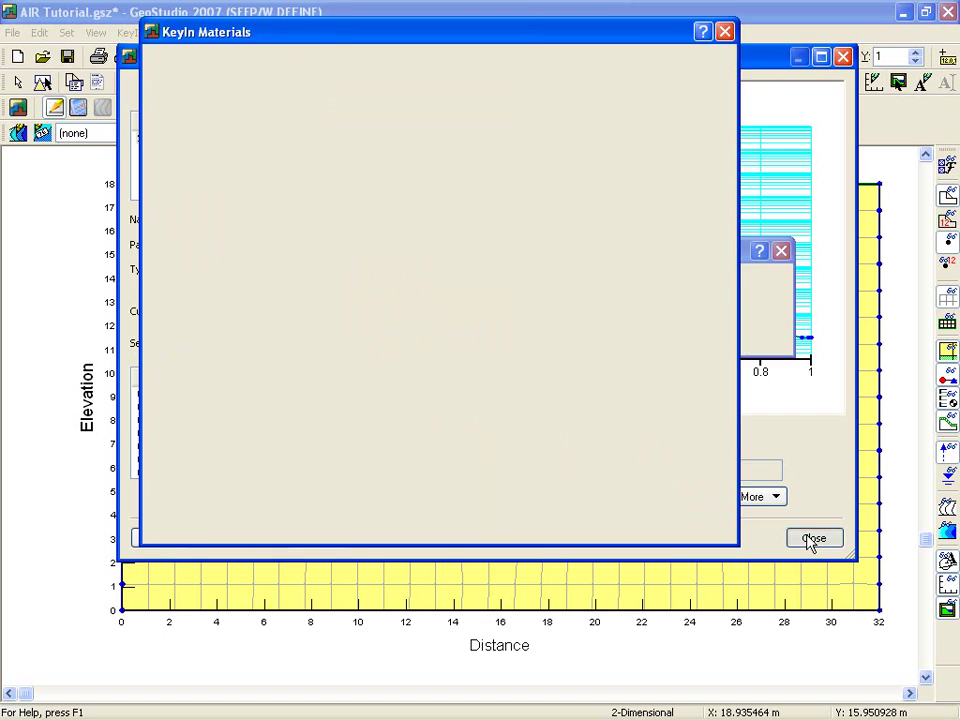
pyautogui.click(448, 461)
pyautogui.click(435, 485)
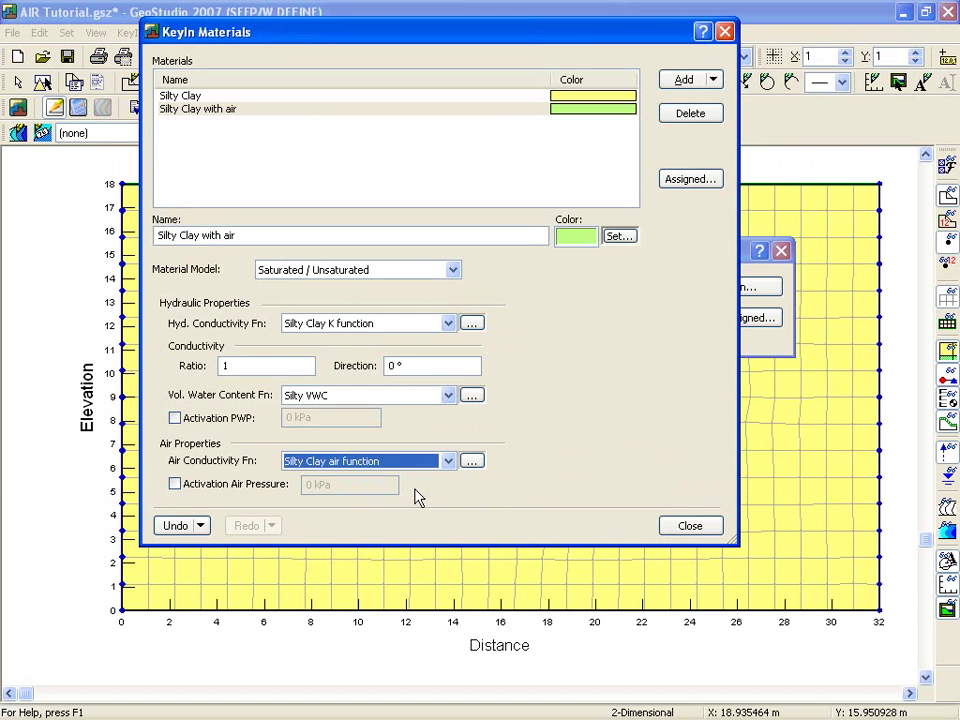
pyautogui.click(677, 525)
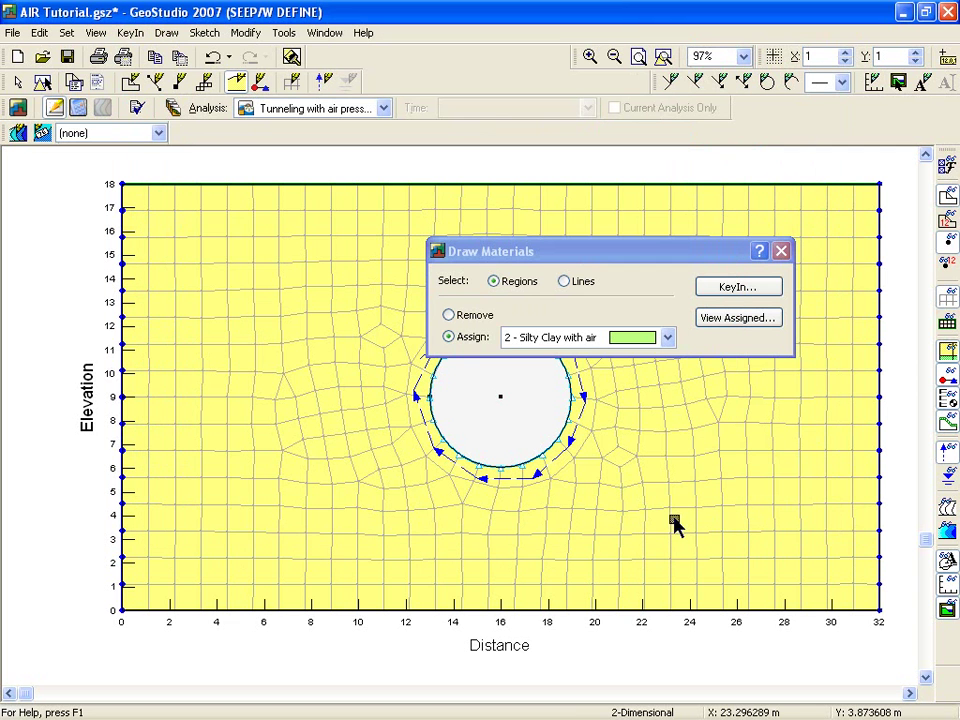
pyautogui.click(664, 532)
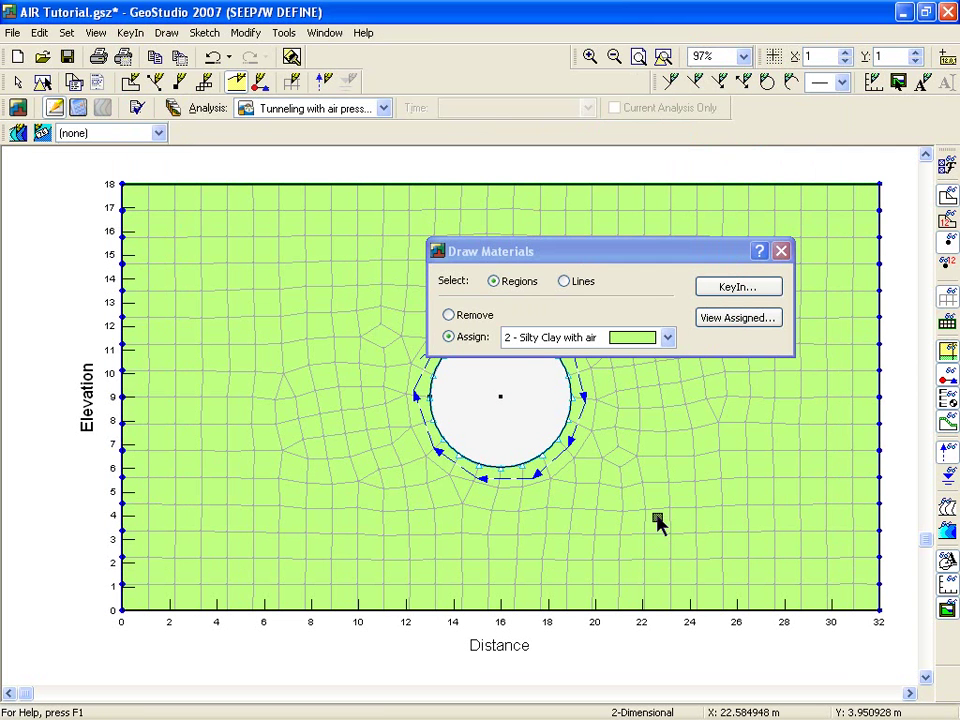
pyautogui.click(782, 252)
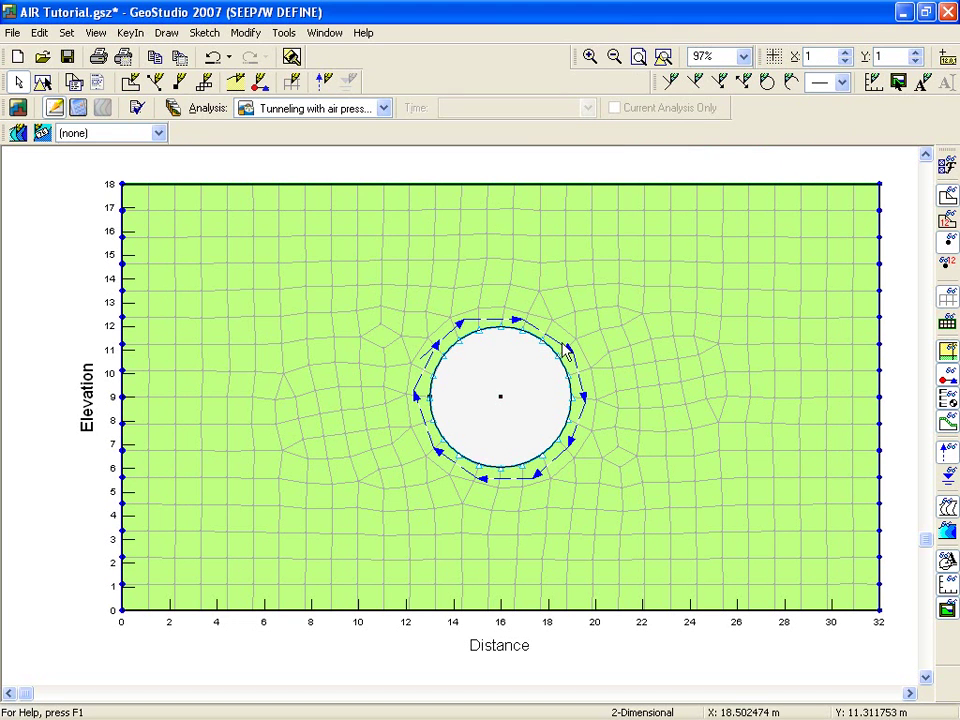
# Add an Air boundary condition named 'Atmospheric pressure' at 0 kPa
pyautogui.click(168, 33)
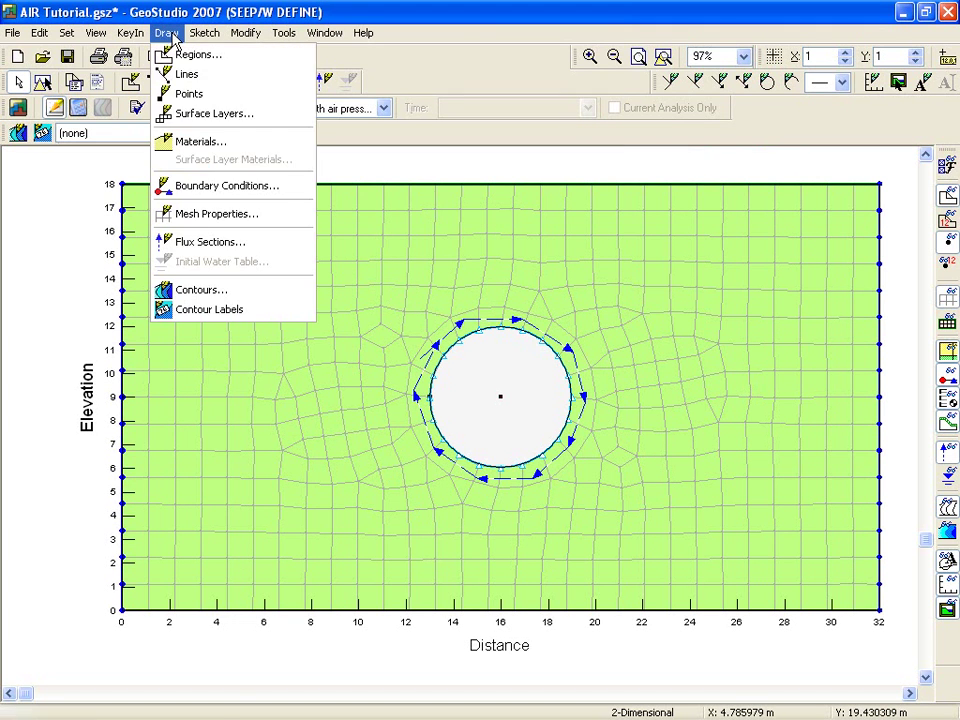
pyautogui.click(205, 186)
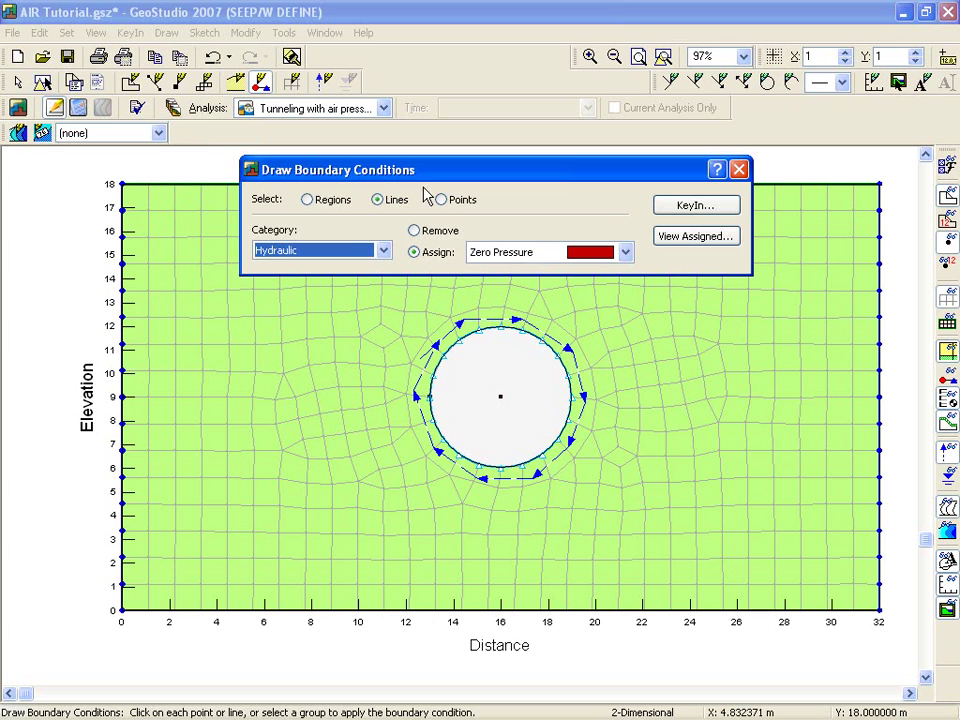
pyautogui.click(679, 206)
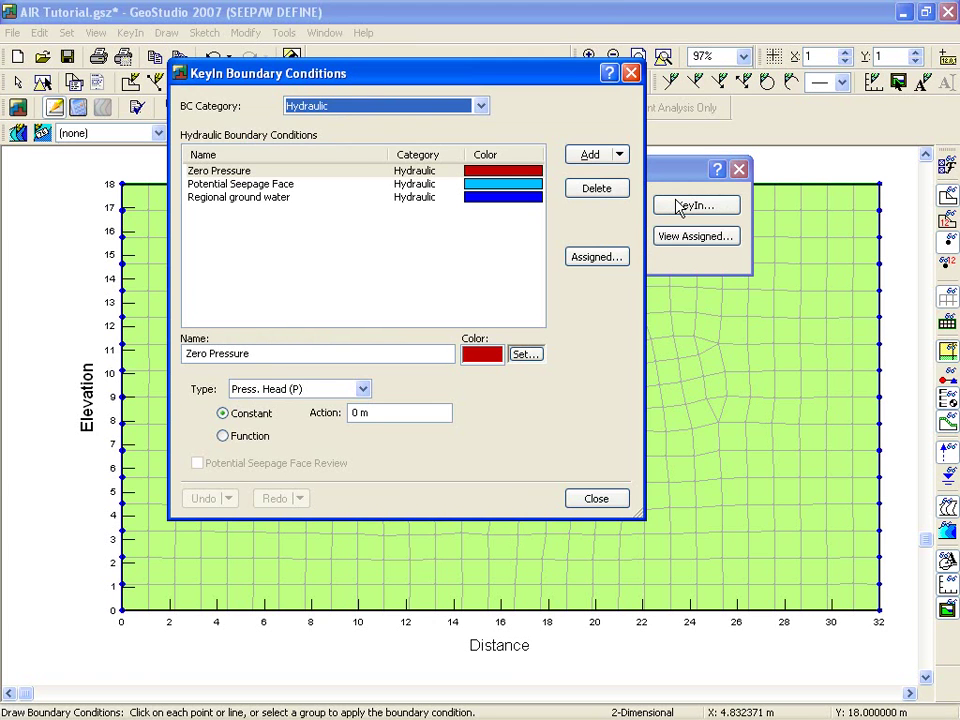
pyautogui.click(482, 107)
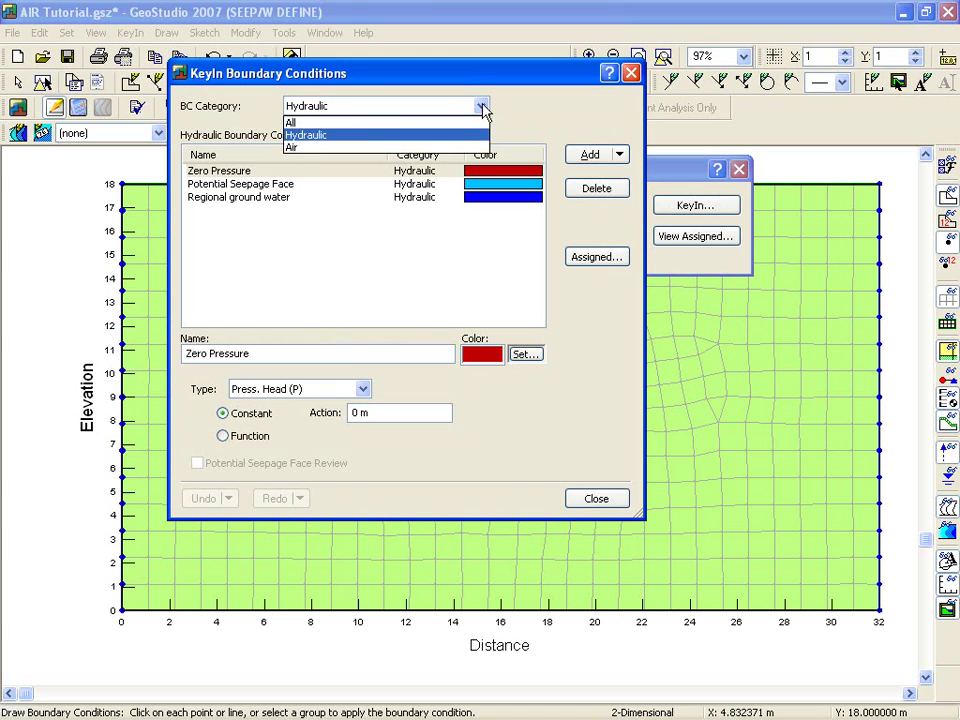
pyautogui.click(387, 148)
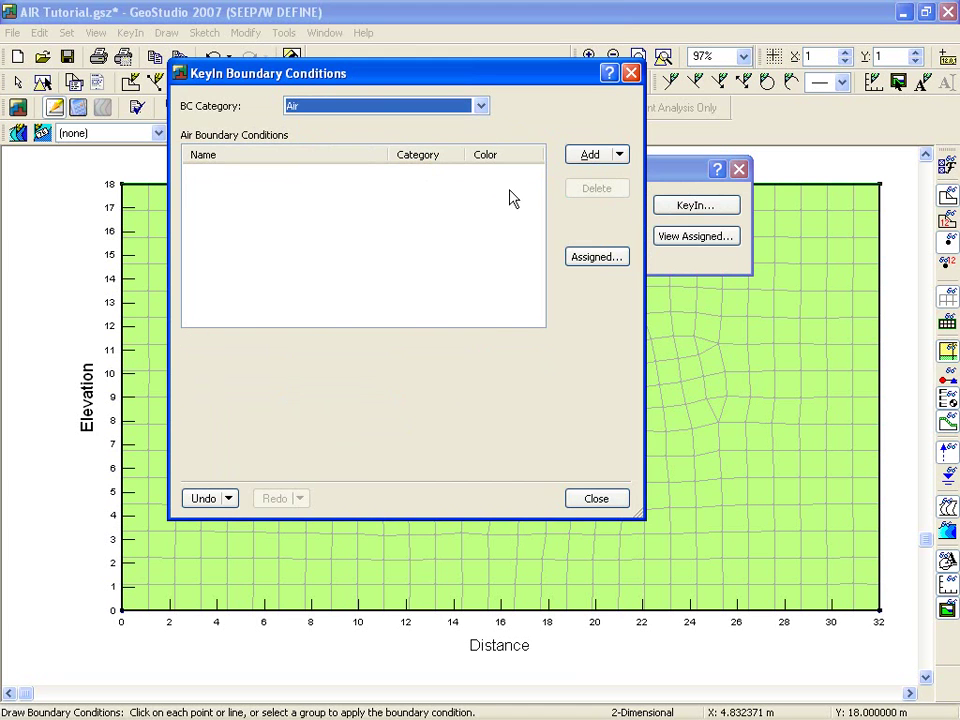
pyautogui.click(591, 155)
pyautogui.moveTo(324, 350); pyautogui.dragTo(110, 355)
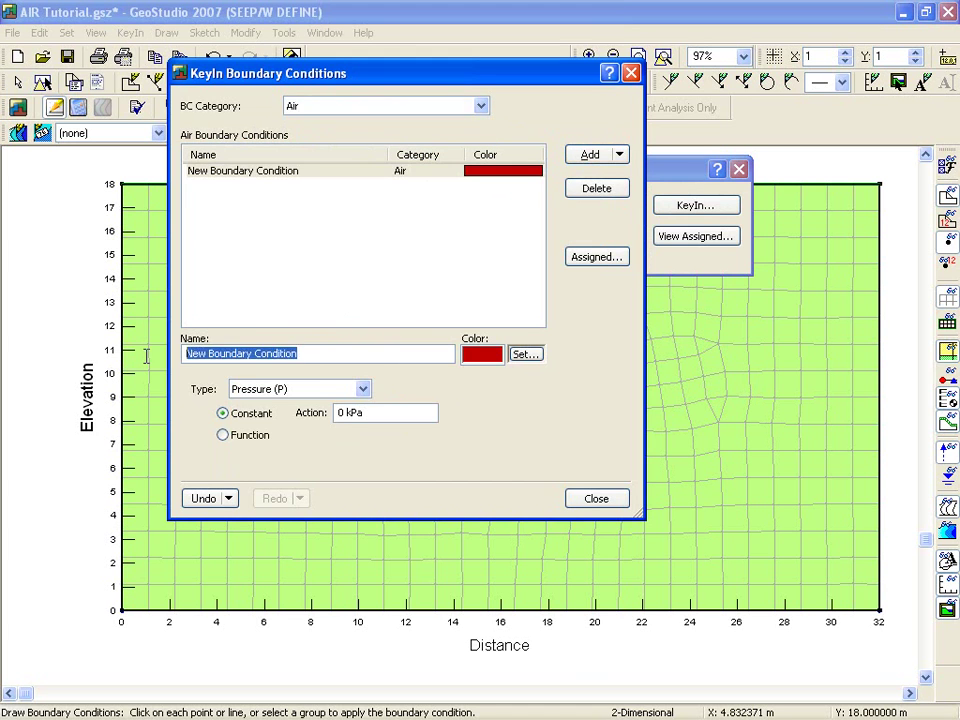
pyautogui.write('Atmospheric pressure')
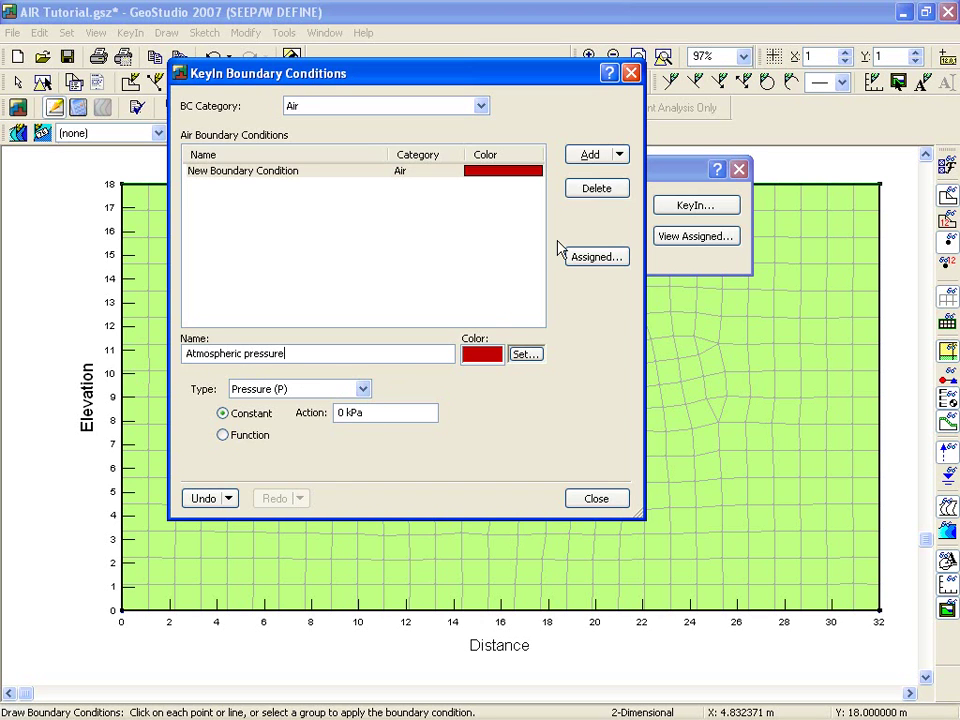
# Add a purple Air boundary condition 'Tunnel pressure' with 50 kPa air pressure
pyautogui.click(598, 160)
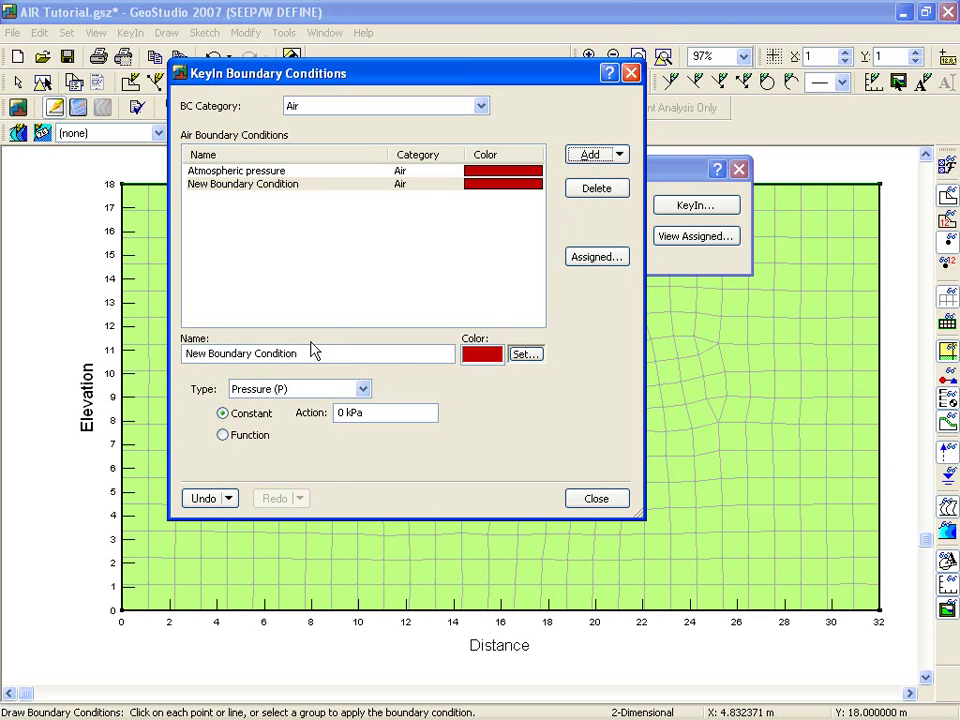
pyautogui.moveTo(305, 353); pyautogui.dragTo(160, 360)
pyautogui.write('Tunnel pressure')
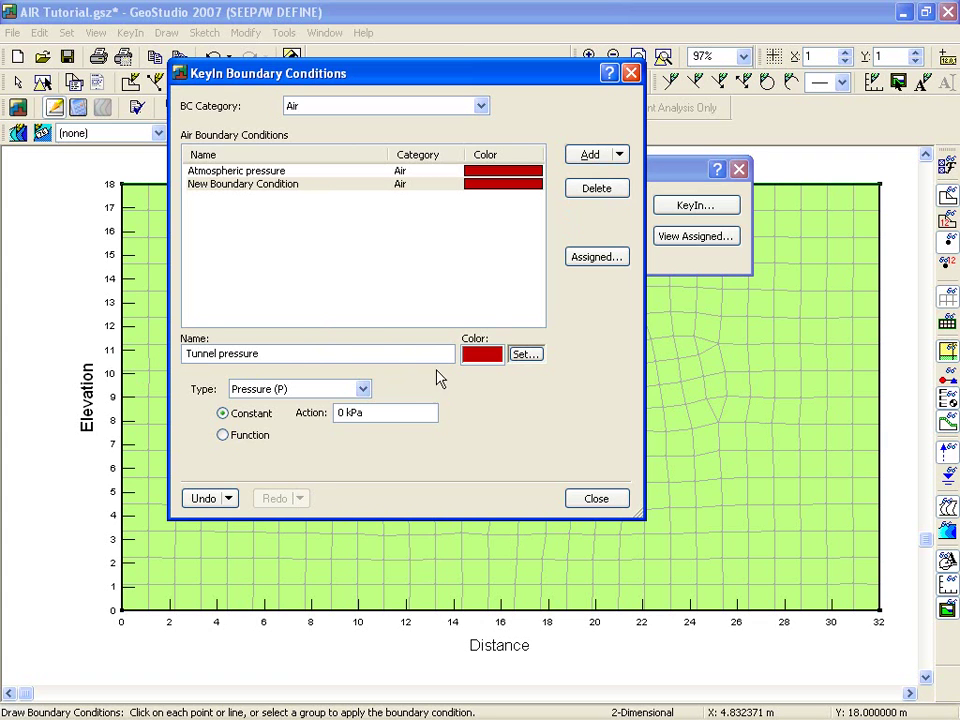
pyautogui.click(525, 354)
pyautogui.click(486, 255)
pyautogui.click(341, 424)
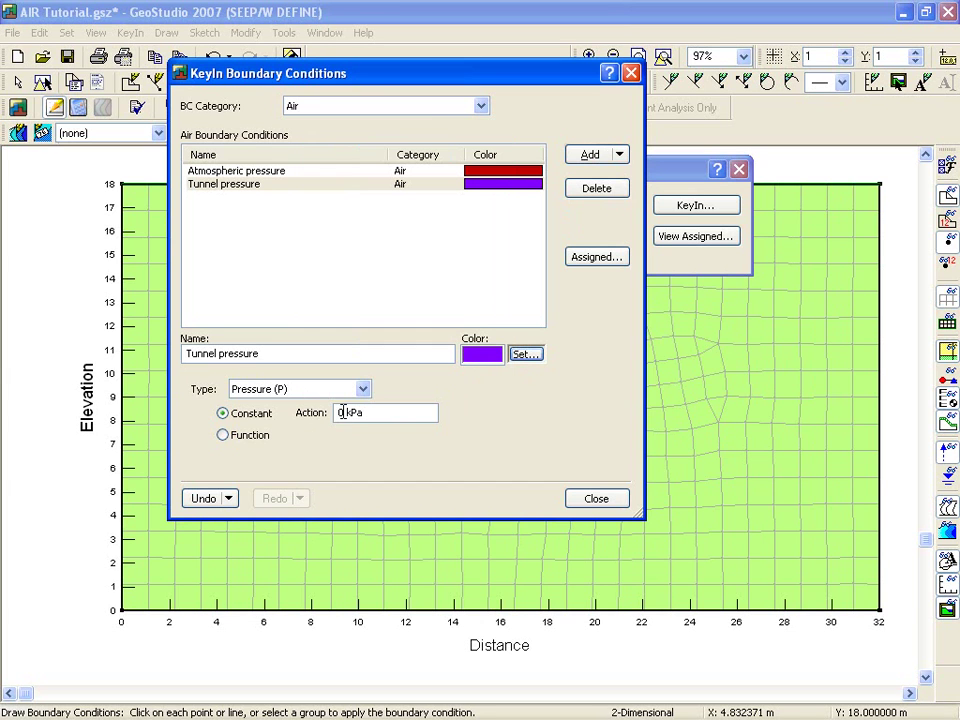
pyautogui.doubleClick(341, 412)
pyautogui.click(594, 499)
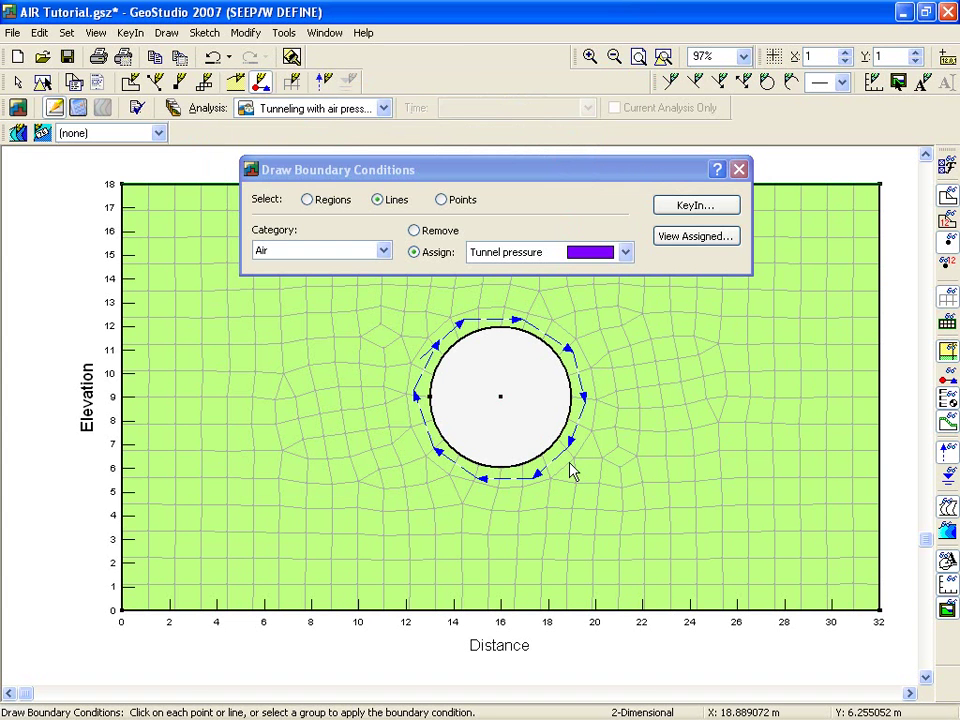
# Apply Tunnel pressure to the tunnel circle and Atmospheric pressure along the top surface
pyautogui.click(477, 331)
pyautogui.moveTo(477, 170); pyautogui.dragTo(476, 245)
pyautogui.click(549, 331)
pyautogui.click(521, 347)
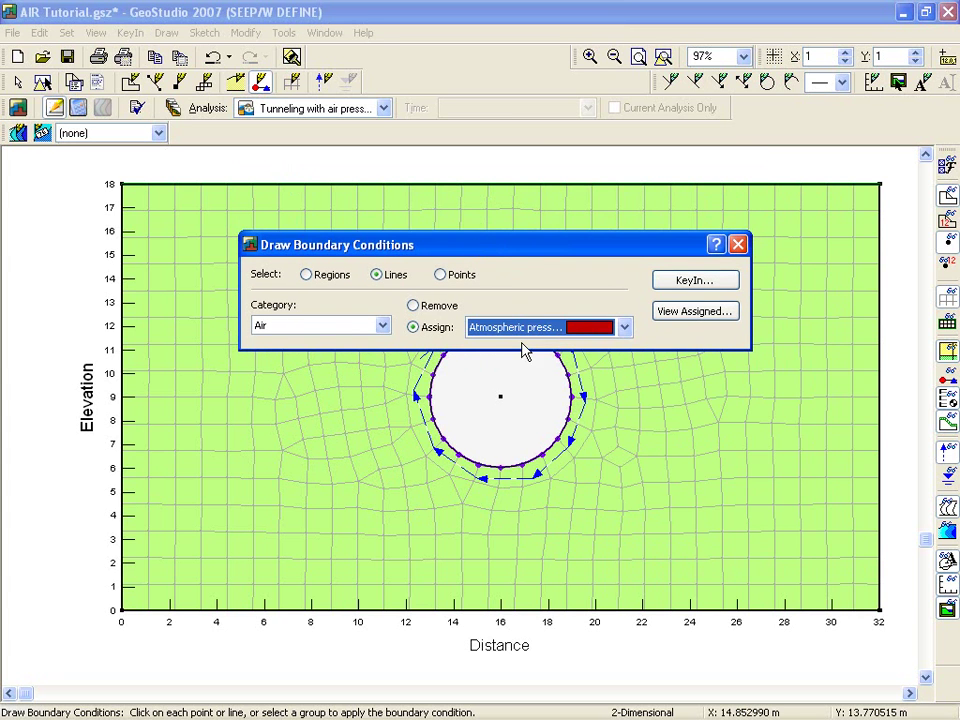
pyautogui.click(482, 192)
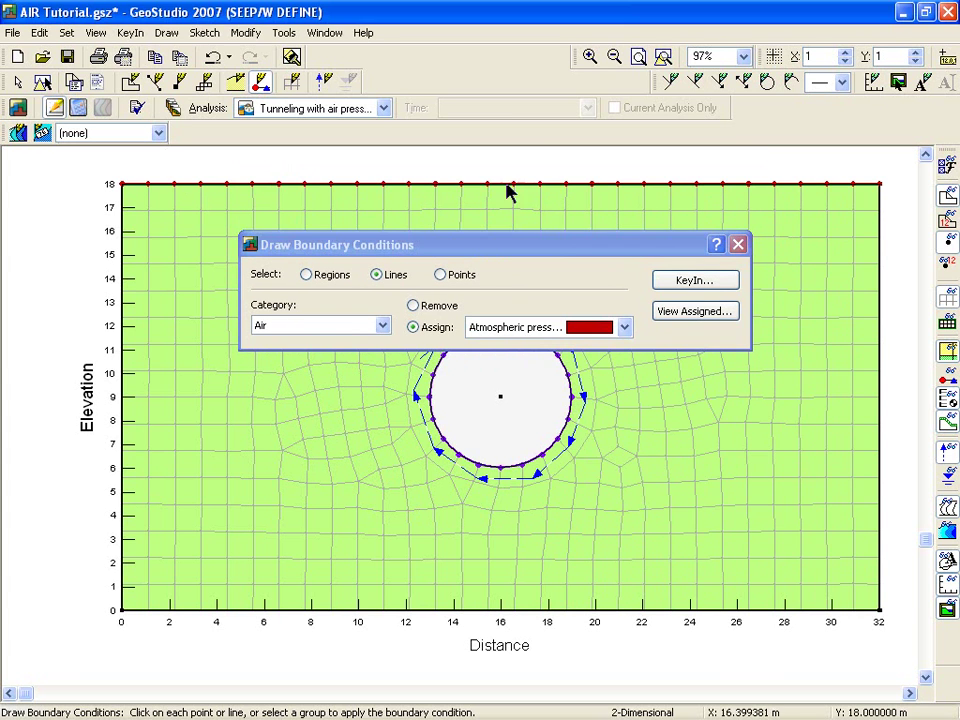
pyautogui.click(738, 244)
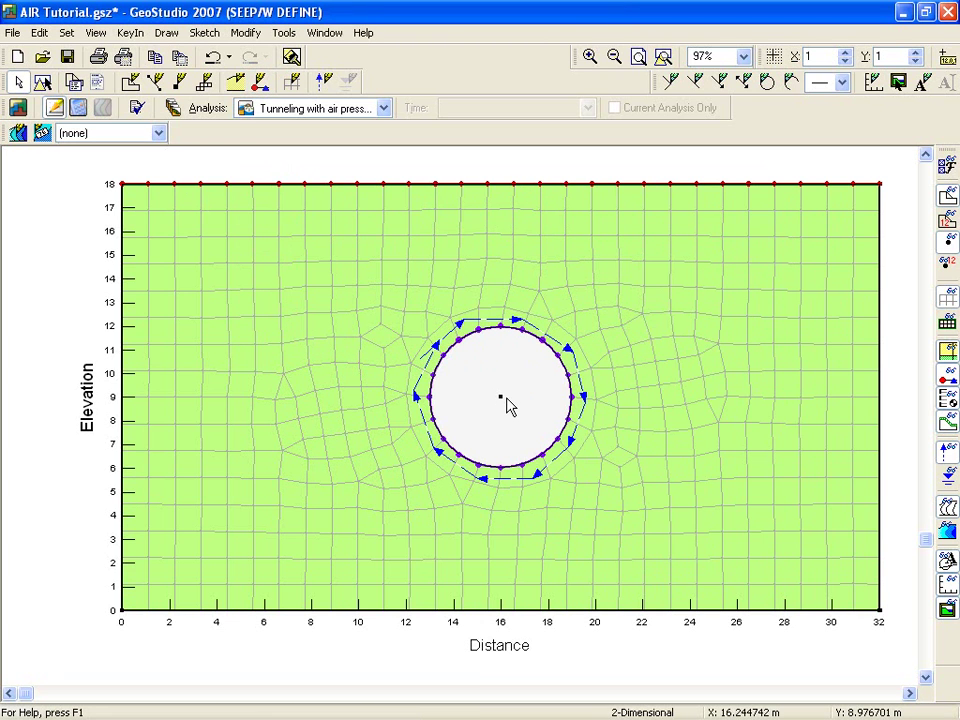
pyautogui.click(79, 108)
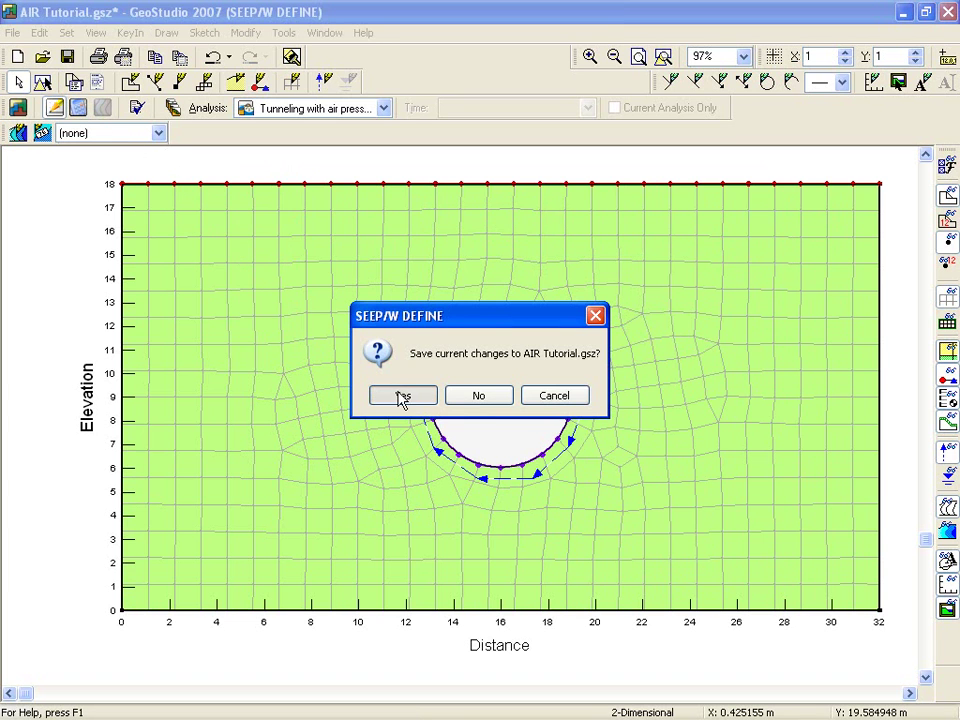
# Save the changes, run the solver on all analyses, and close the solver windows
pyautogui.click(400, 393)
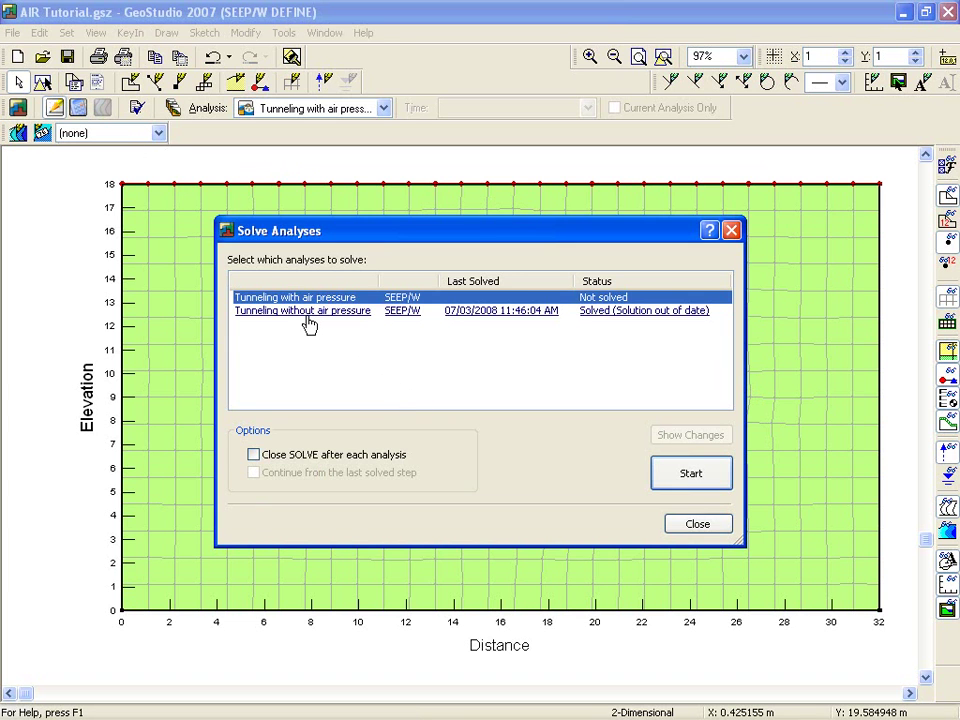
pyautogui.keyDown('ctrl'); pyautogui.click(309, 312); pyautogui.keyUp('ctrl')
pyautogui.rightClick(308, 322)
pyautogui.click(328, 343)
pyautogui.click(691, 482)
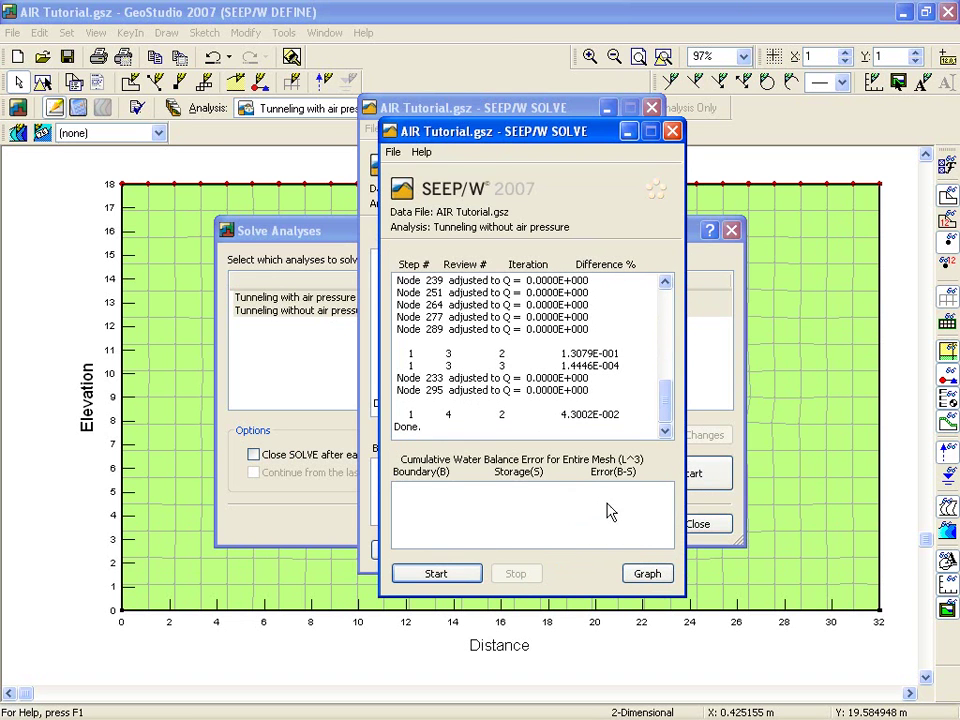
pyautogui.click(672, 131)
pyautogui.click(652, 107)
pyautogui.click(731, 230)
pyautogui.click(507, 347)
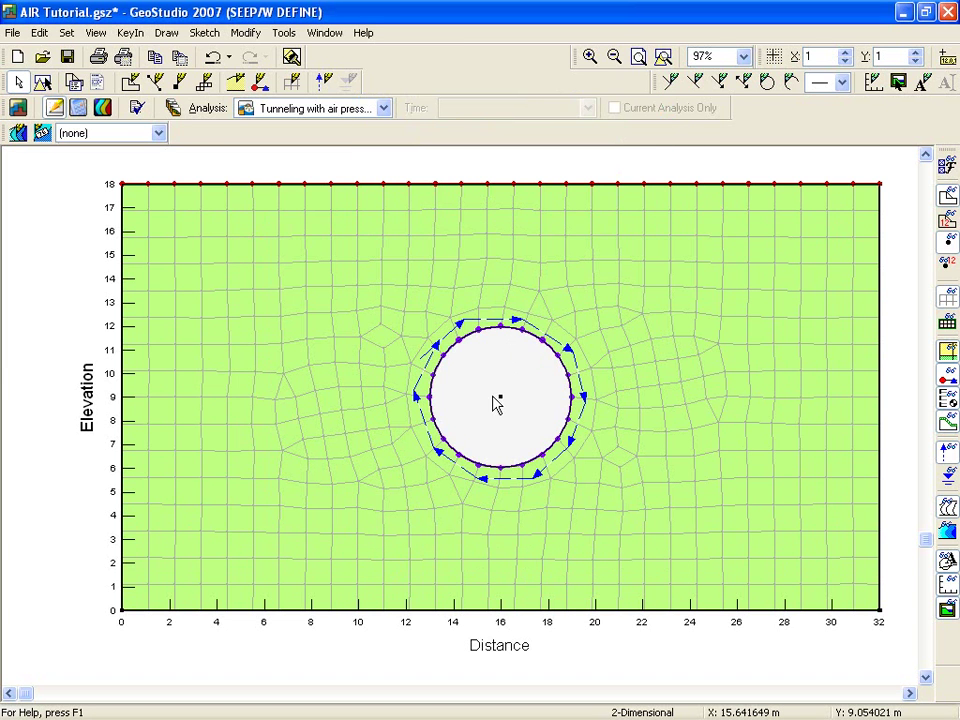
# Switch to Contour view and display the 'Tunneling with air pressure' analysis results
pyautogui.click(101, 110)
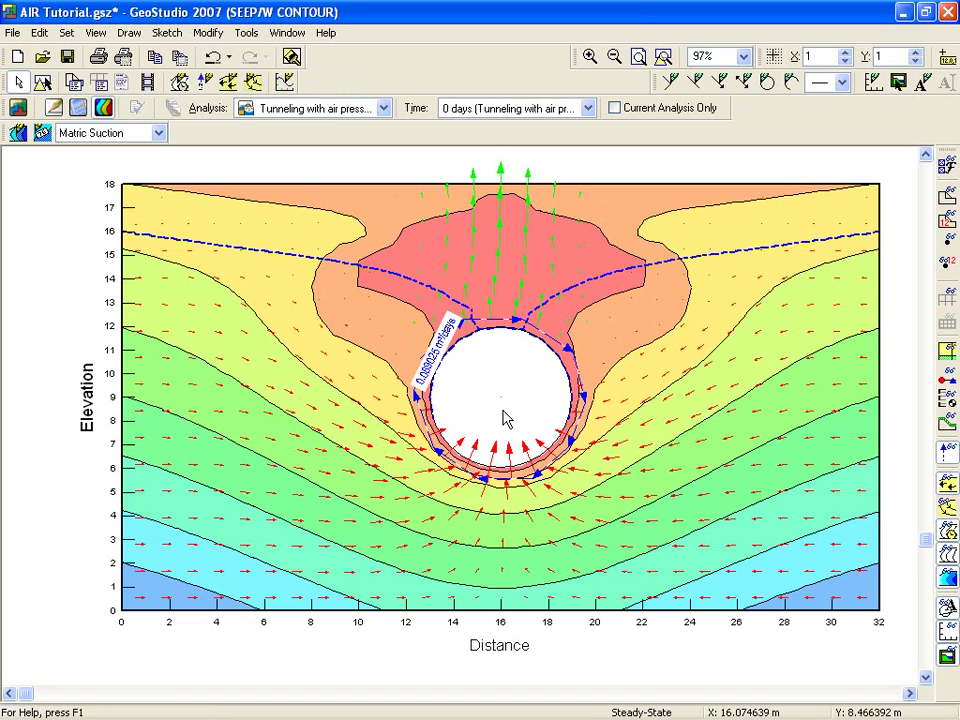
pyautogui.click(389, 113)
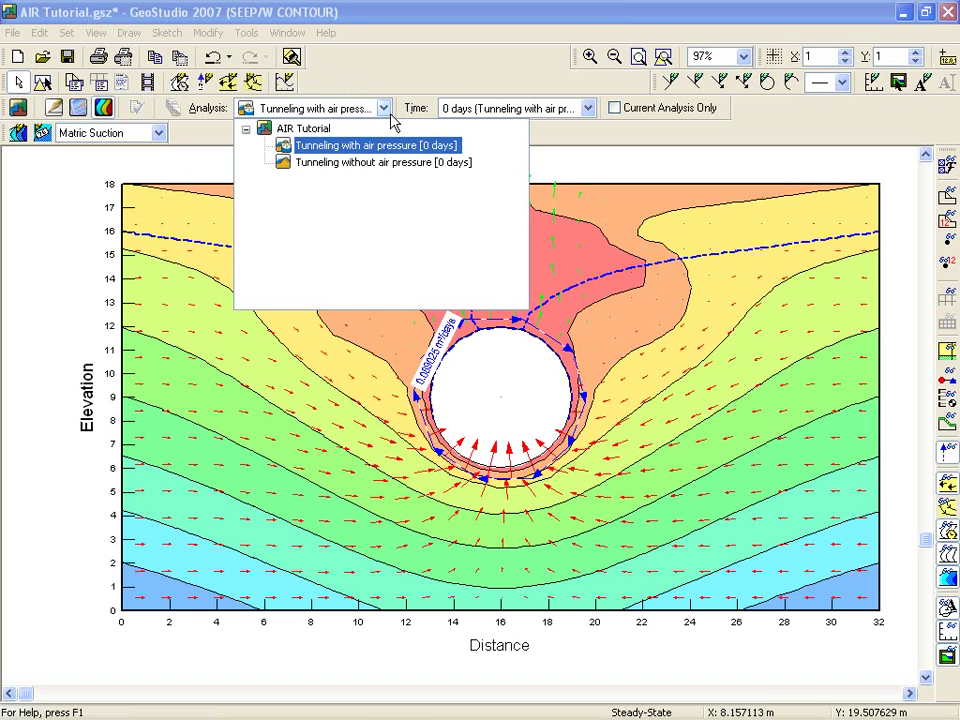
pyautogui.click(392, 118)
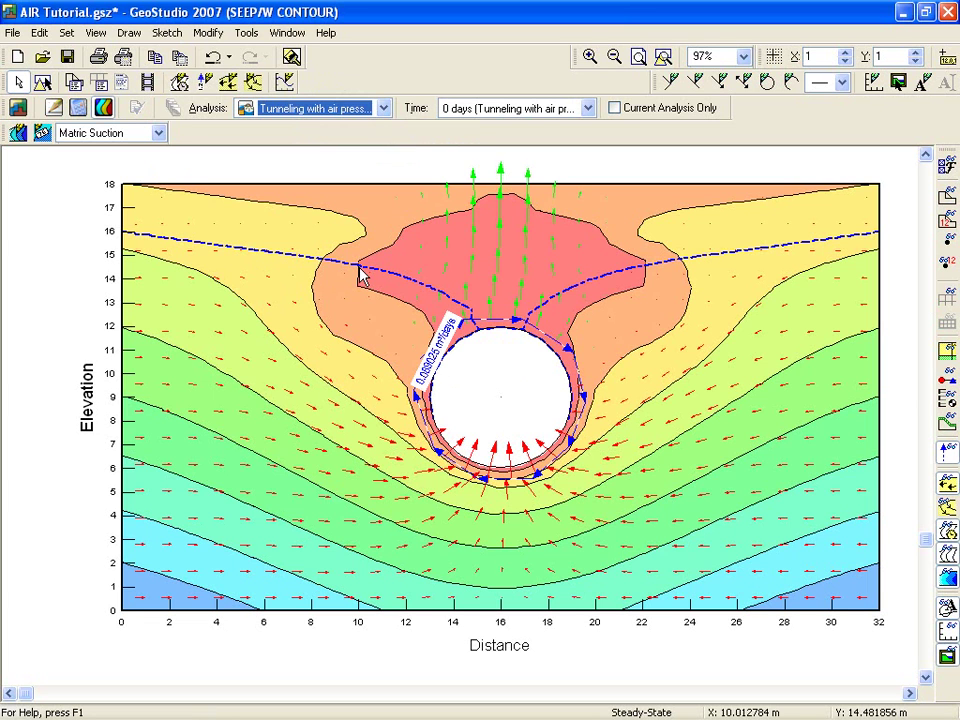
# Draw a 0 kPa matric suction isoline around the tunnel
pyautogui.click(129, 33)
pyautogui.click(150, 93)
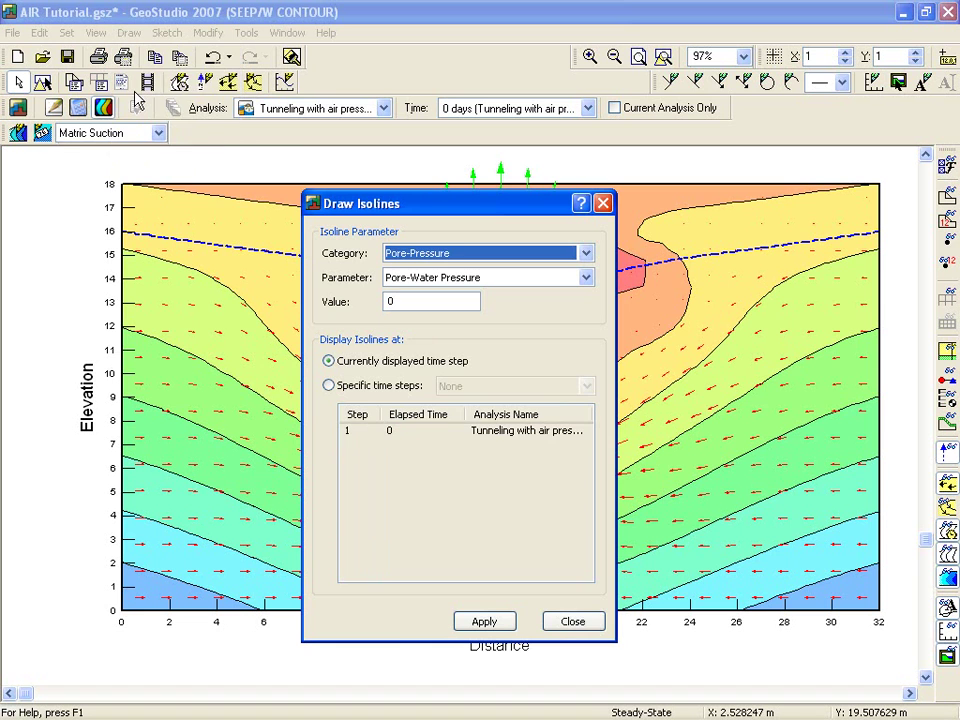
pyautogui.moveTo(431, 210); pyautogui.dragTo(616, 153)
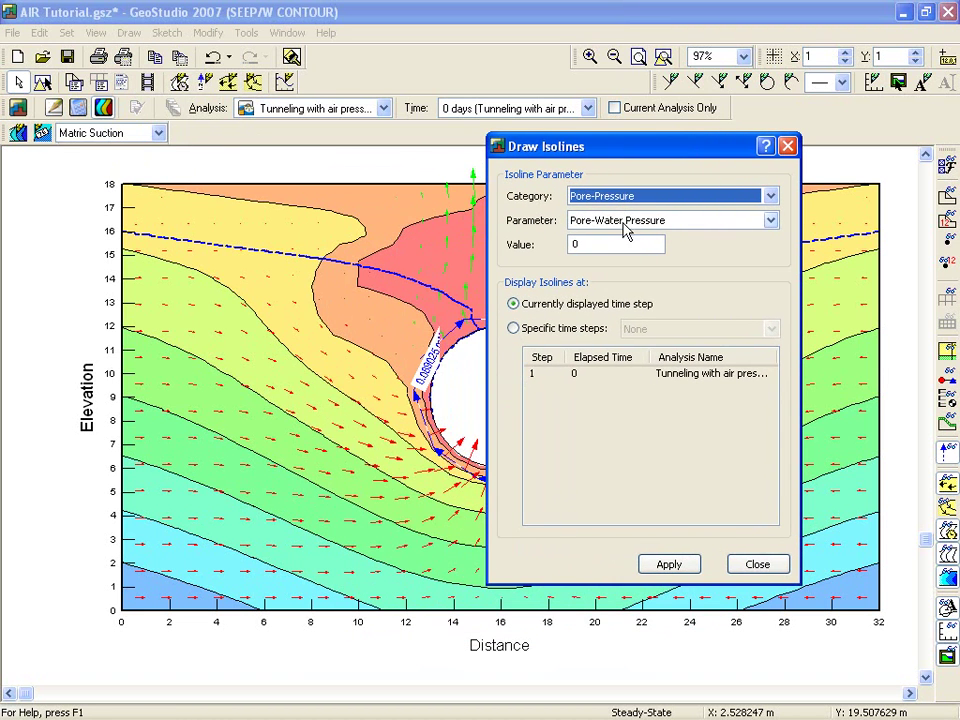
pyautogui.click(771, 222)
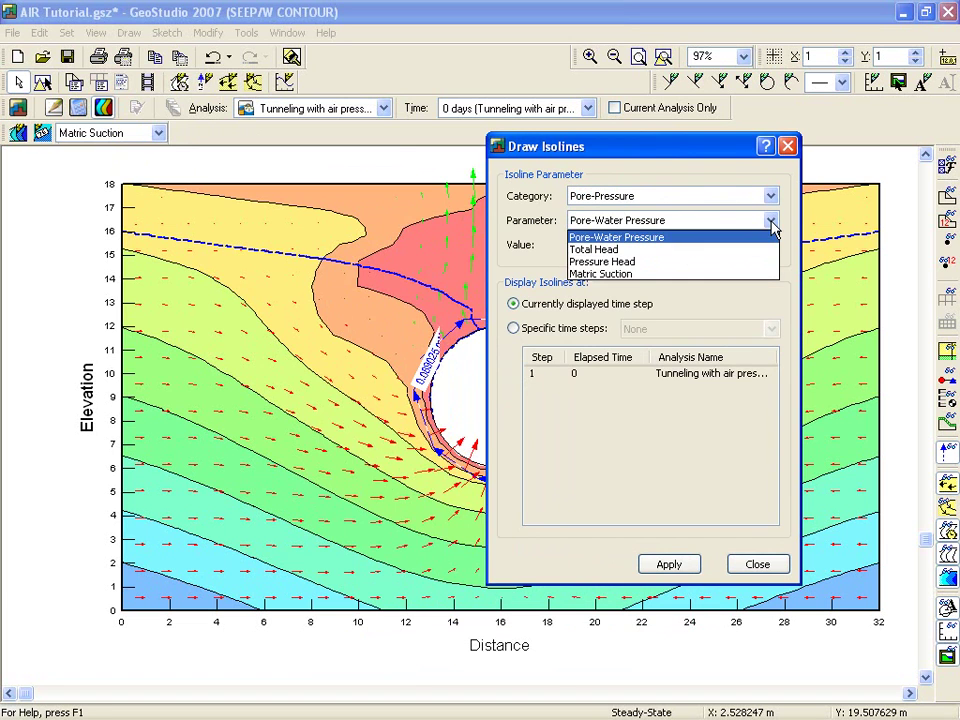
pyautogui.click(745, 274)
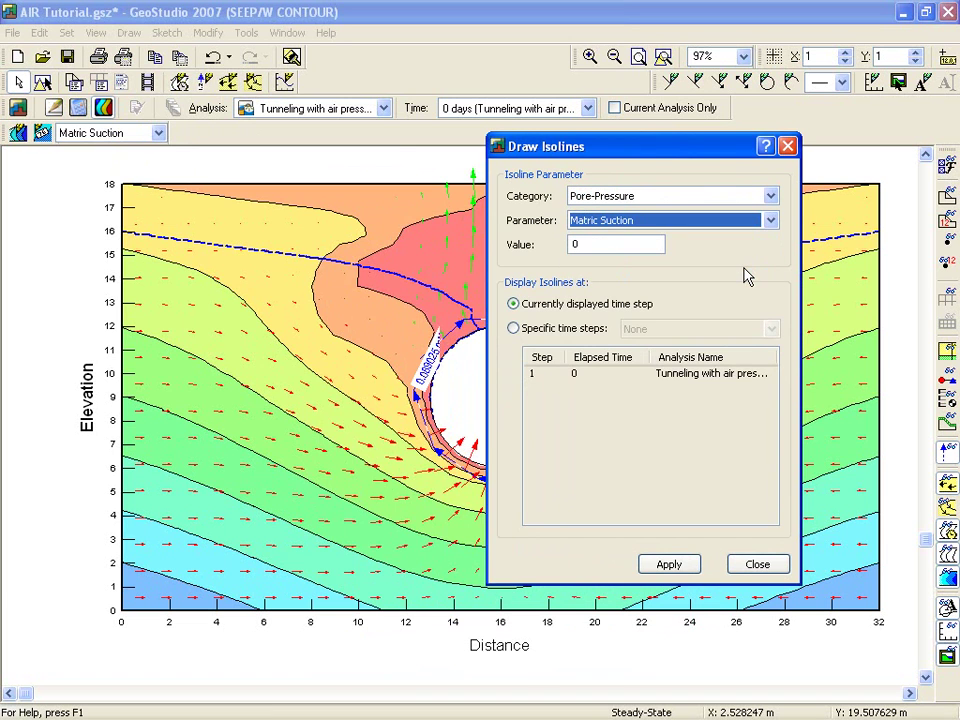
pyautogui.click(670, 563)
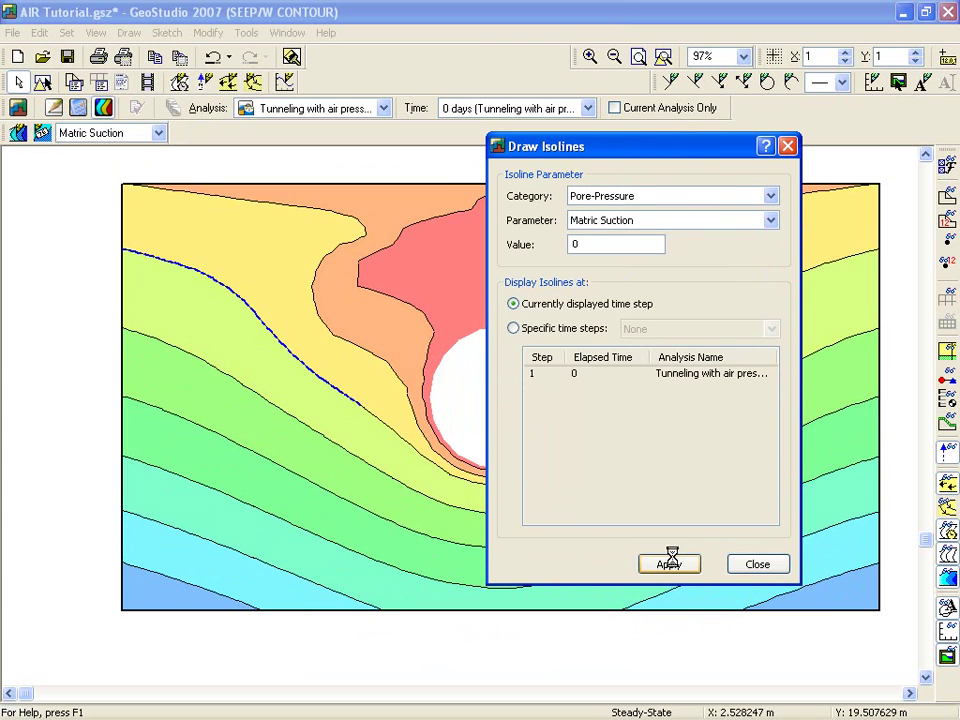
pyautogui.click(757, 566)
pyautogui.click(757, 566)
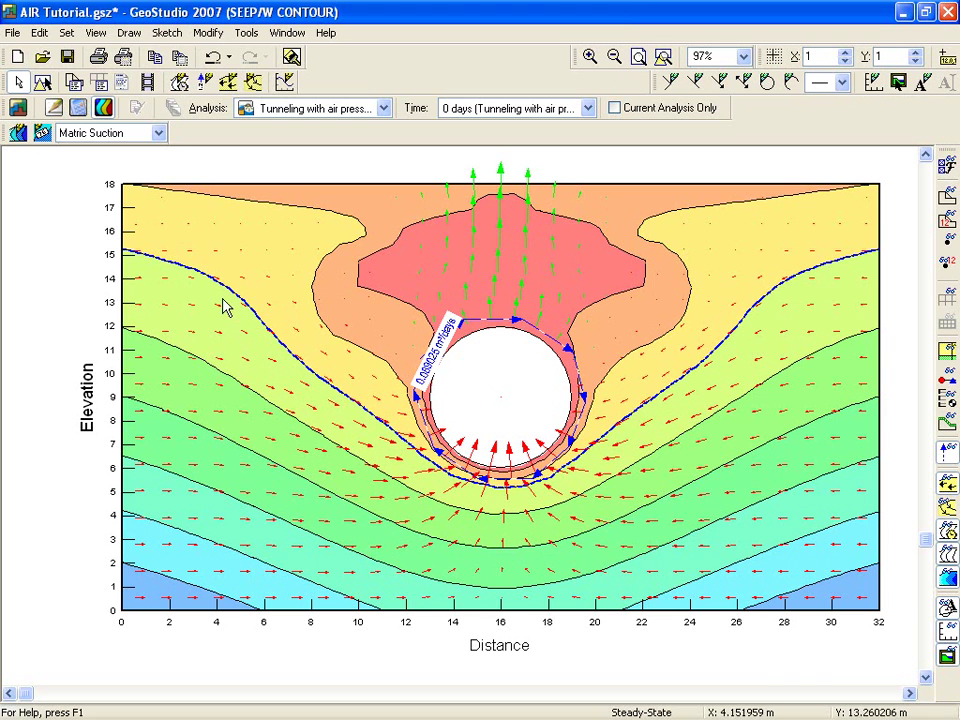
pyautogui.click(134, 36)
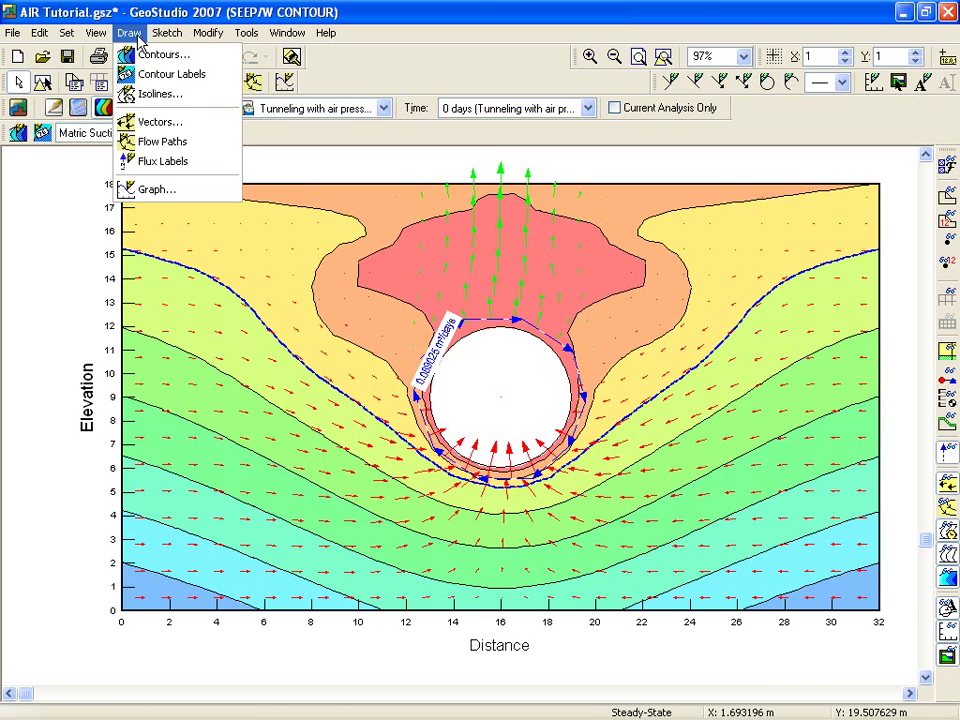
pyautogui.click(146, 121)
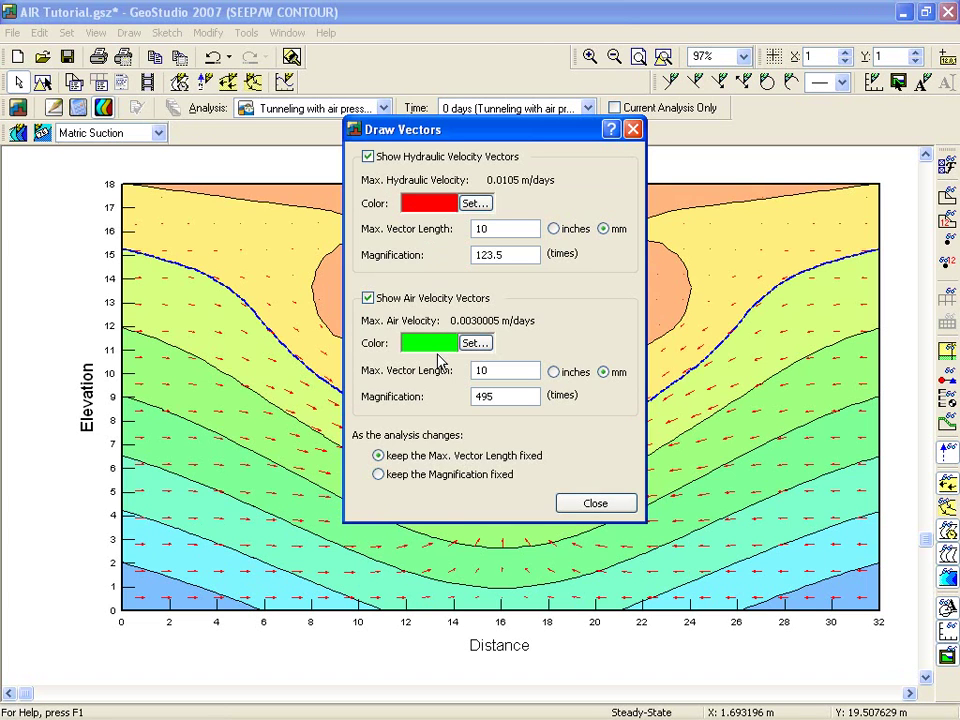
pyautogui.click(584, 506)
pyautogui.click(584, 506)
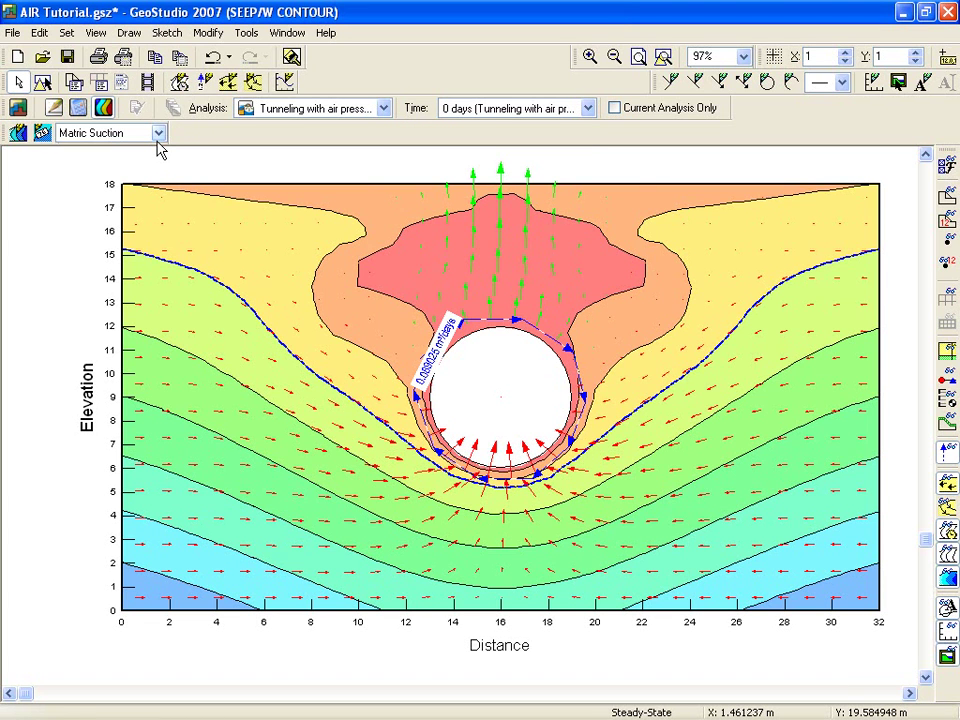
pyautogui.click(158, 134)
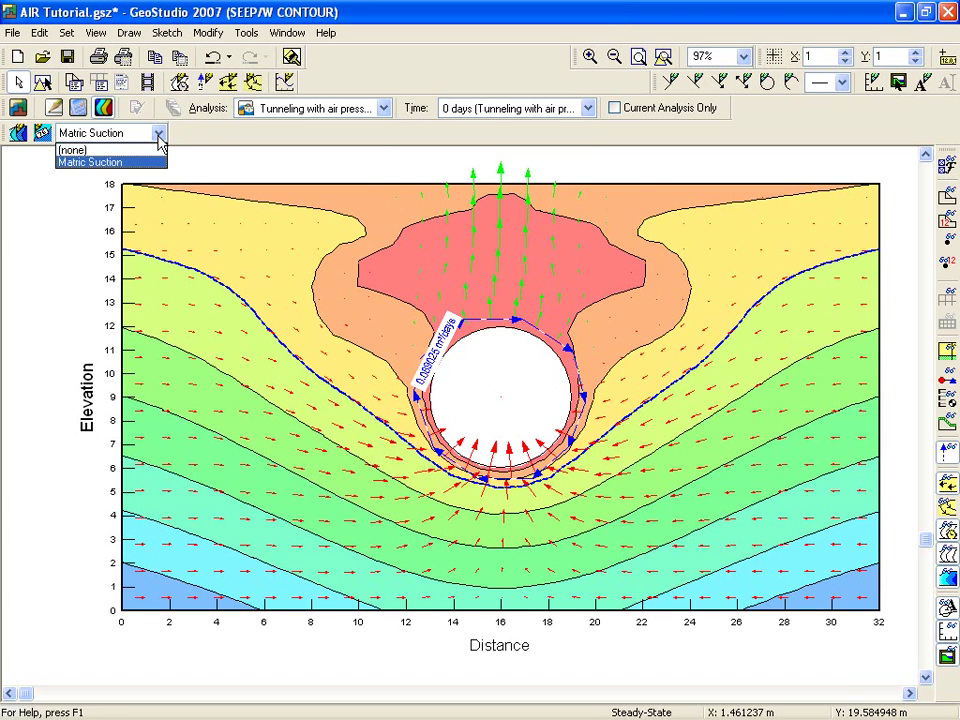
pyautogui.click(158, 138)
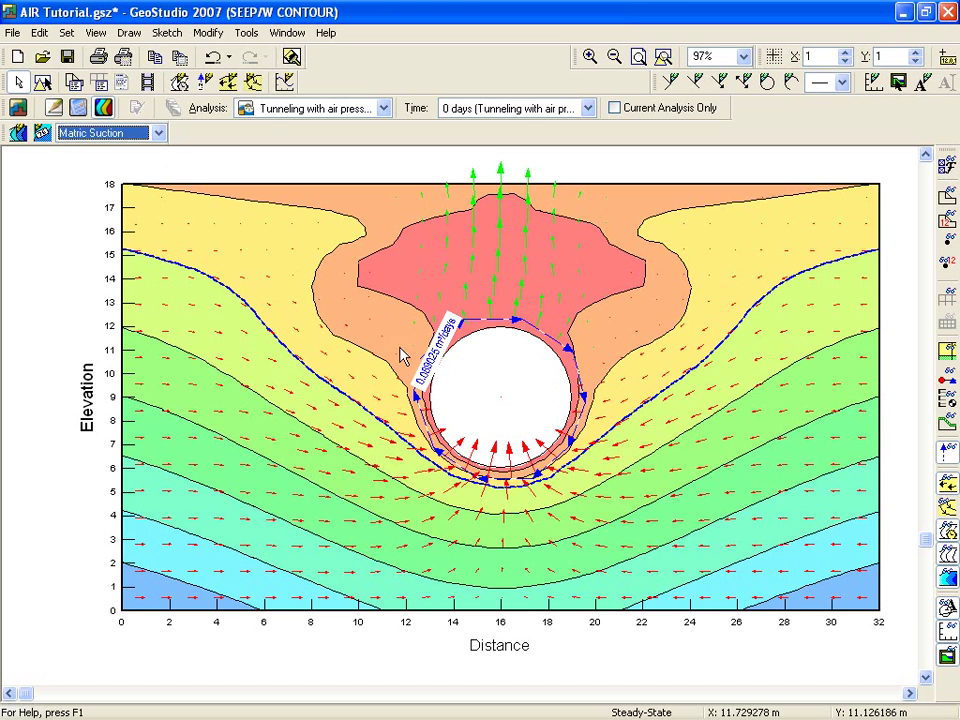
# Display the 'Tunneling without air pressure' results, briefly opening and closing the Isolines dialog
pyautogui.click(384, 109)
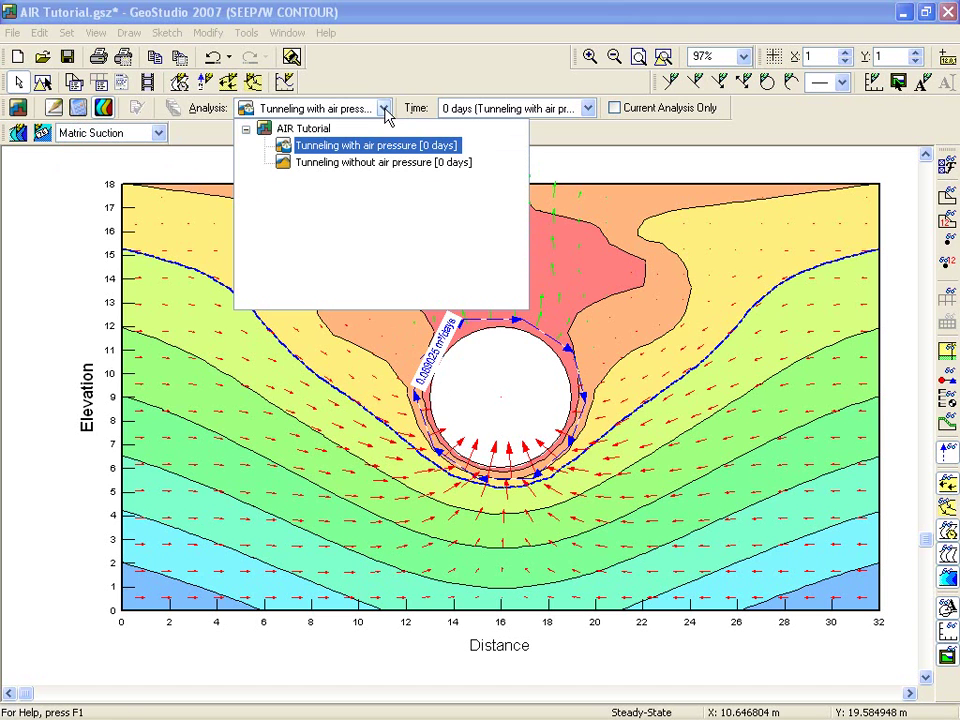
pyautogui.click(374, 163)
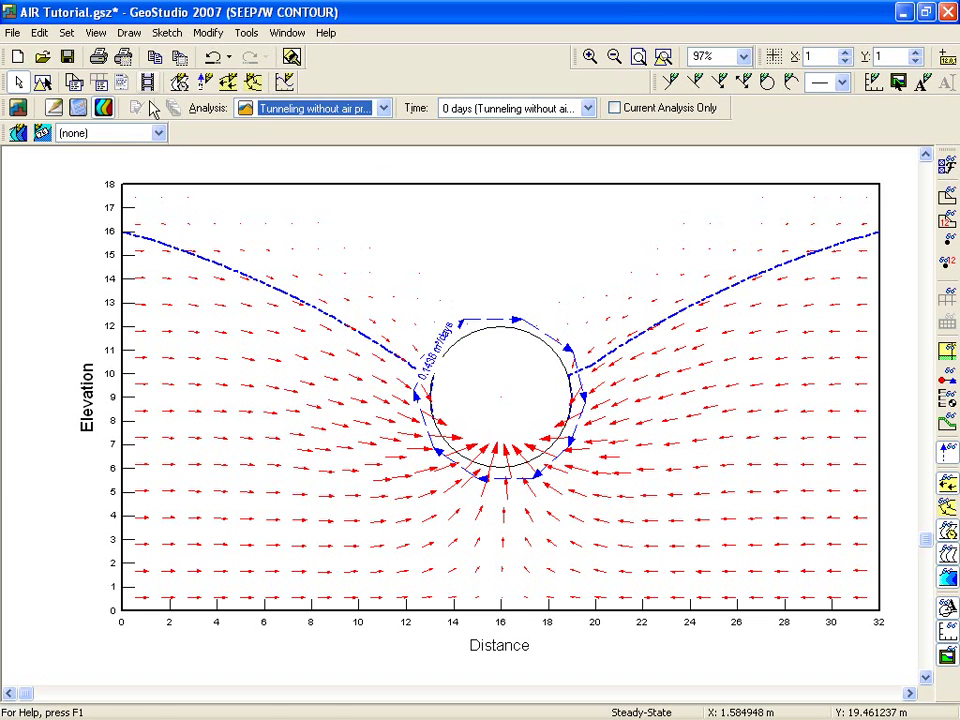
pyautogui.click(129, 32)
pyautogui.click(148, 93)
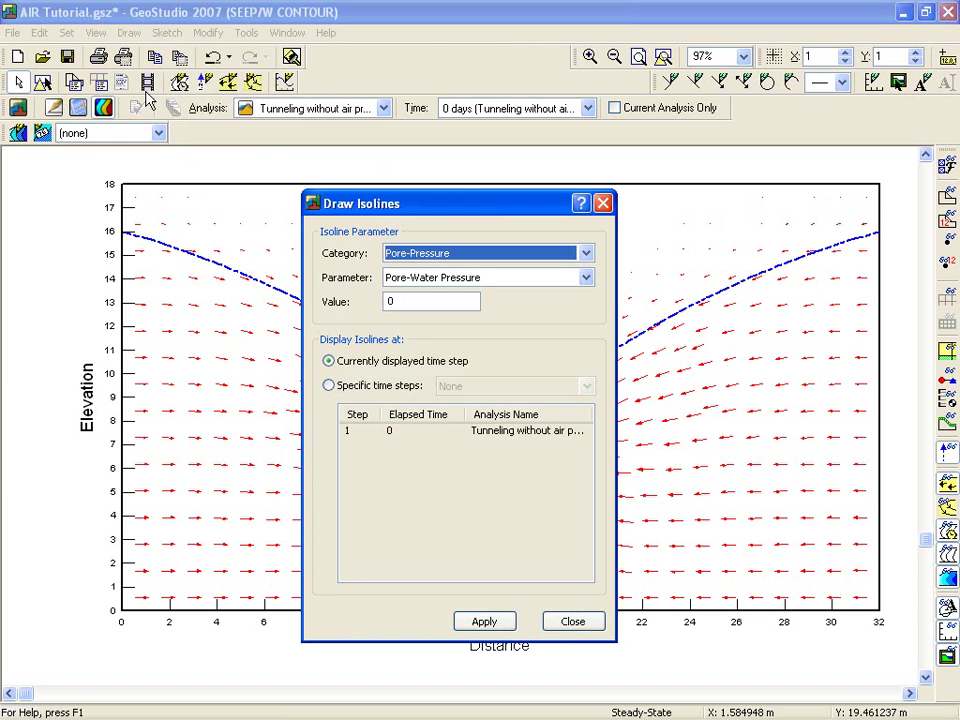
pyautogui.moveTo(422, 206); pyautogui.dragTo(713, 141)
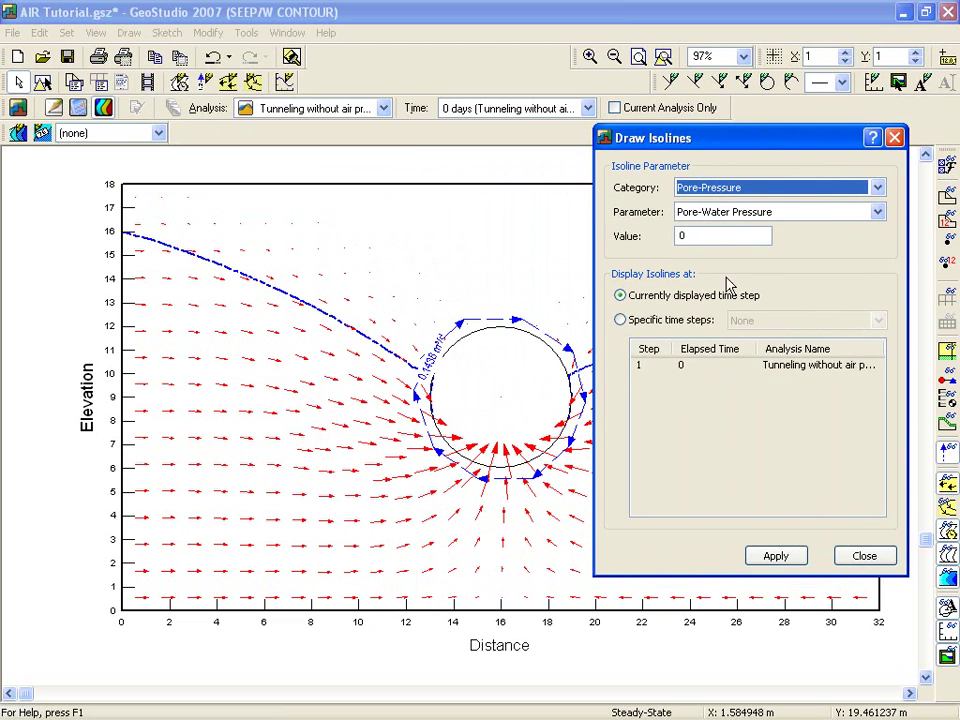
pyautogui.click(857, 557)
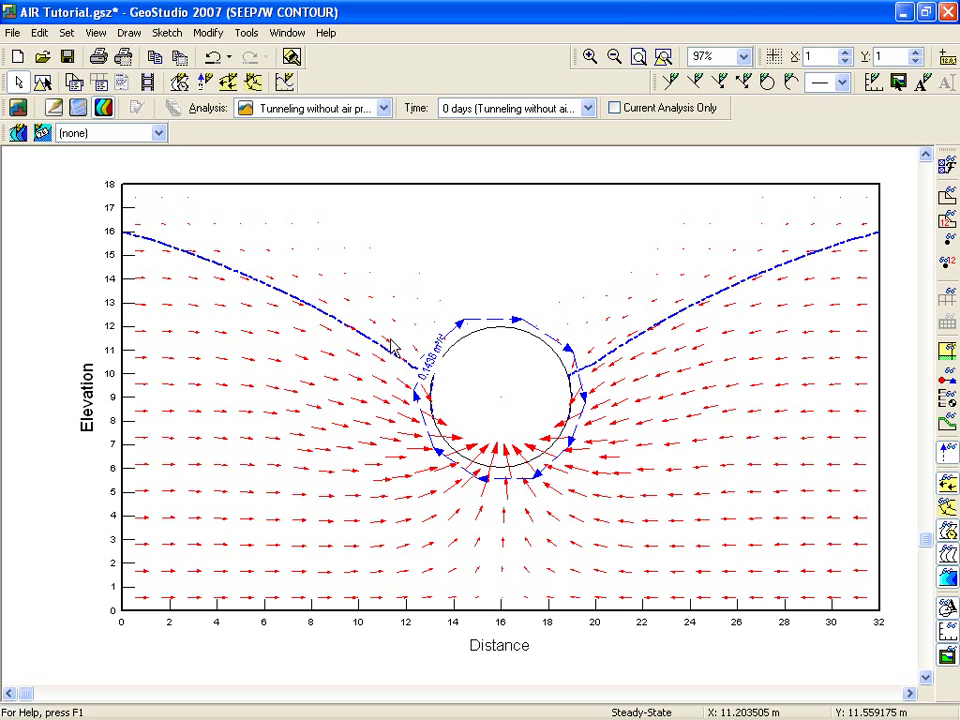
# Add a new contour definition named 'Pore-water pressure'
pyautogui.click(126, 32)
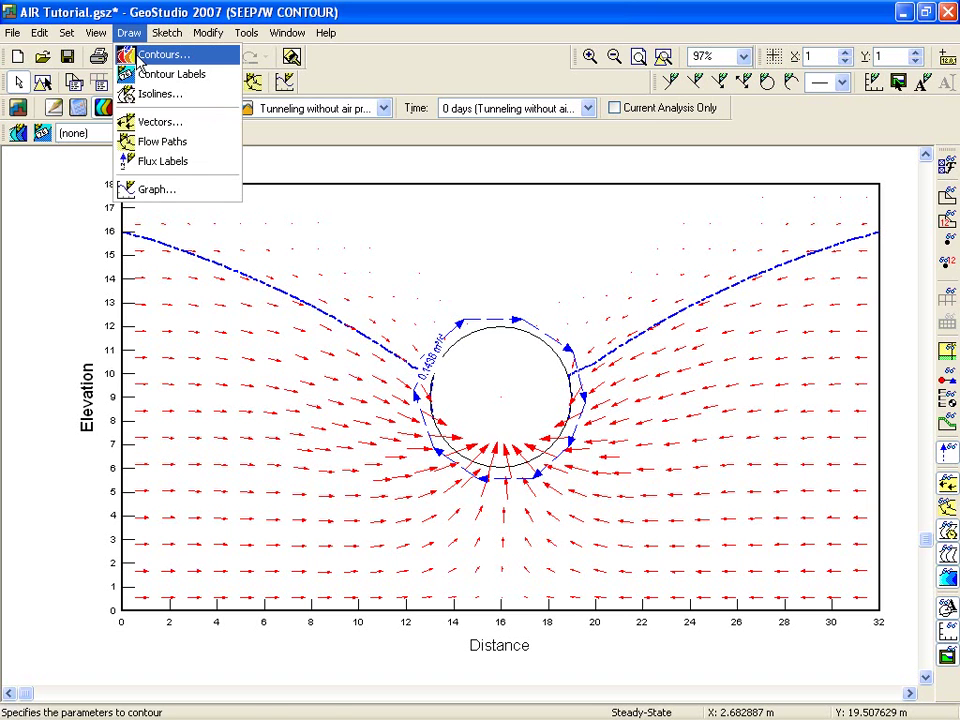
pyautogui.click(145, 56)
pyautogui.click(182, 67)
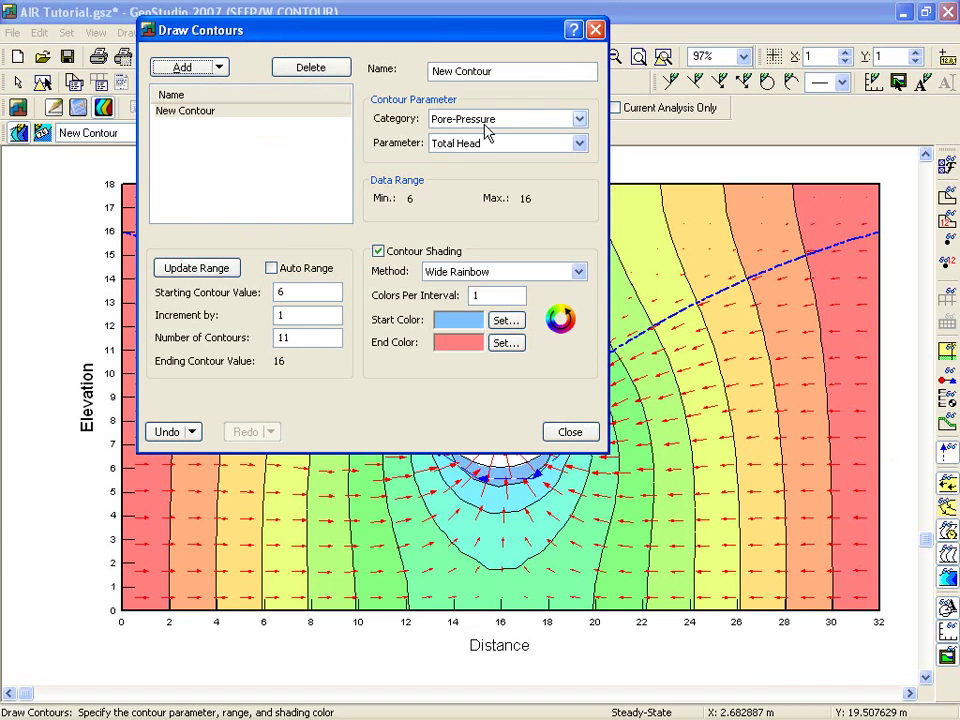
pyautogui.click(498, 72)
pyautogui.moveTo(498, 72); pyautogui.dragTo(432, 72)
pyautogui.write('Pore-water pressure')
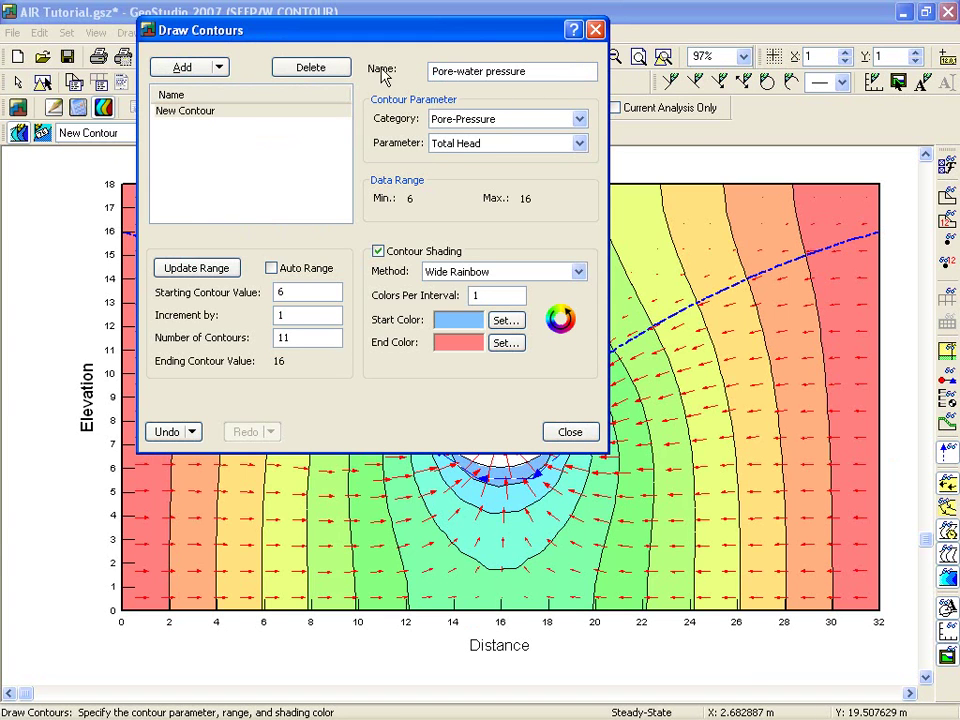
# Contour it by Pore-Water Pressure, then return to SEEP/W Define
pyautogui.click(579, 144)
pyautogui.click(560, 172)
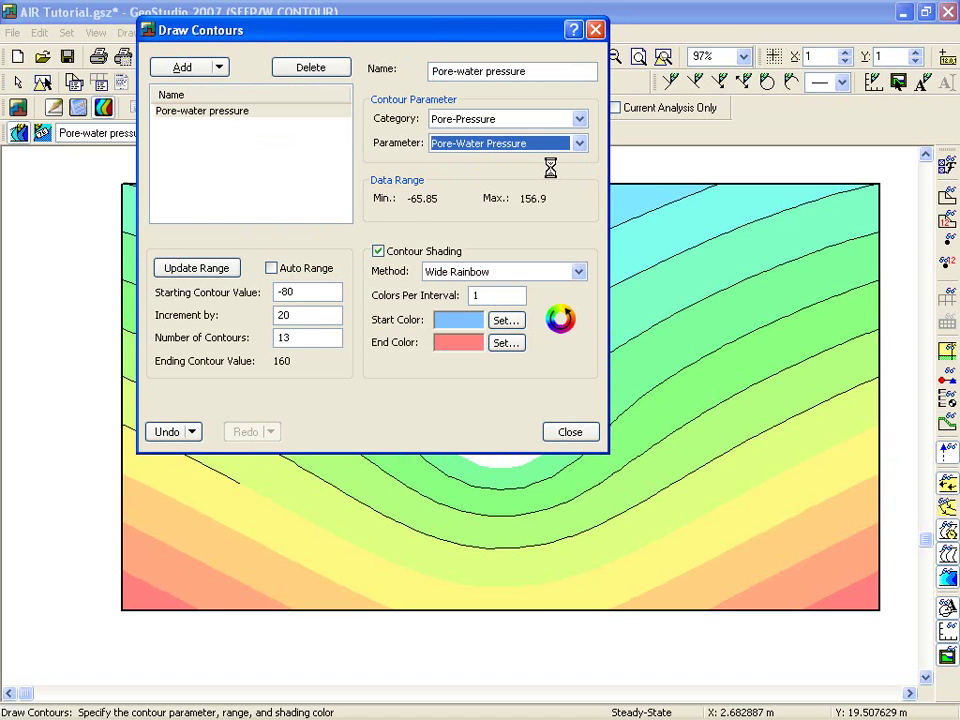
pyautogui.click(570, 432)
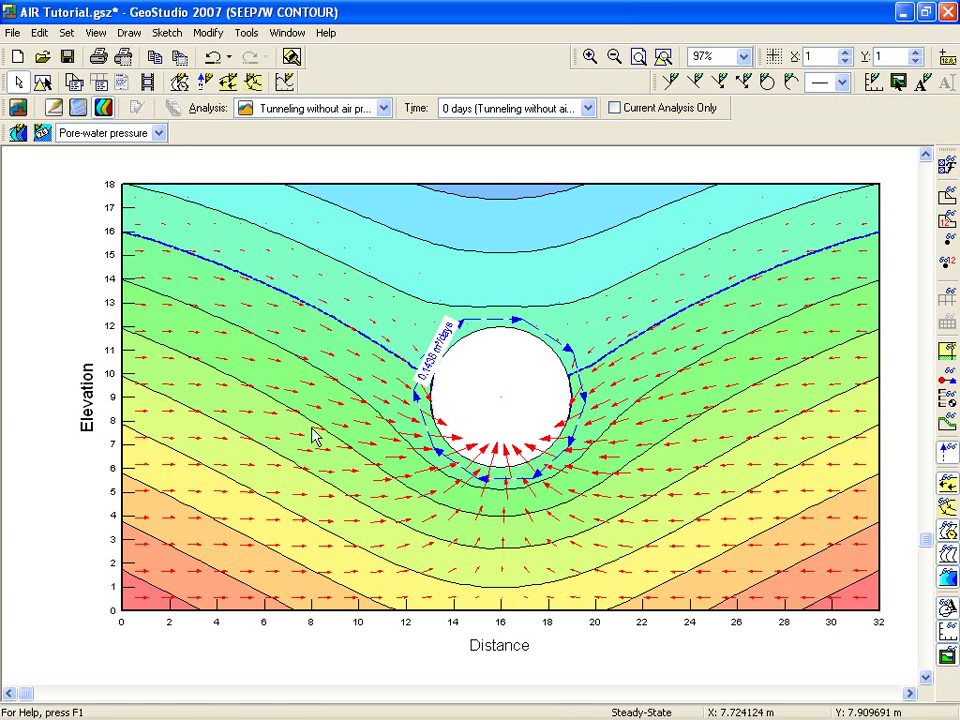
pyautogui.click(54, 108)
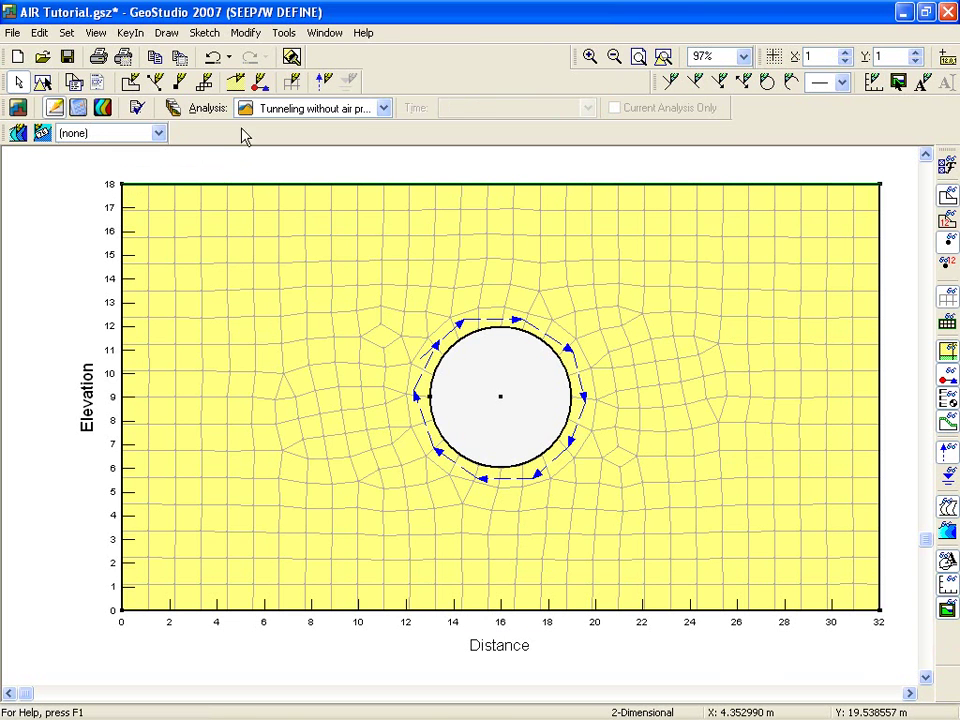
# Review the boundary condition settings and their Help topic, then go to the project overview page
pyautogui.click(261, 84)
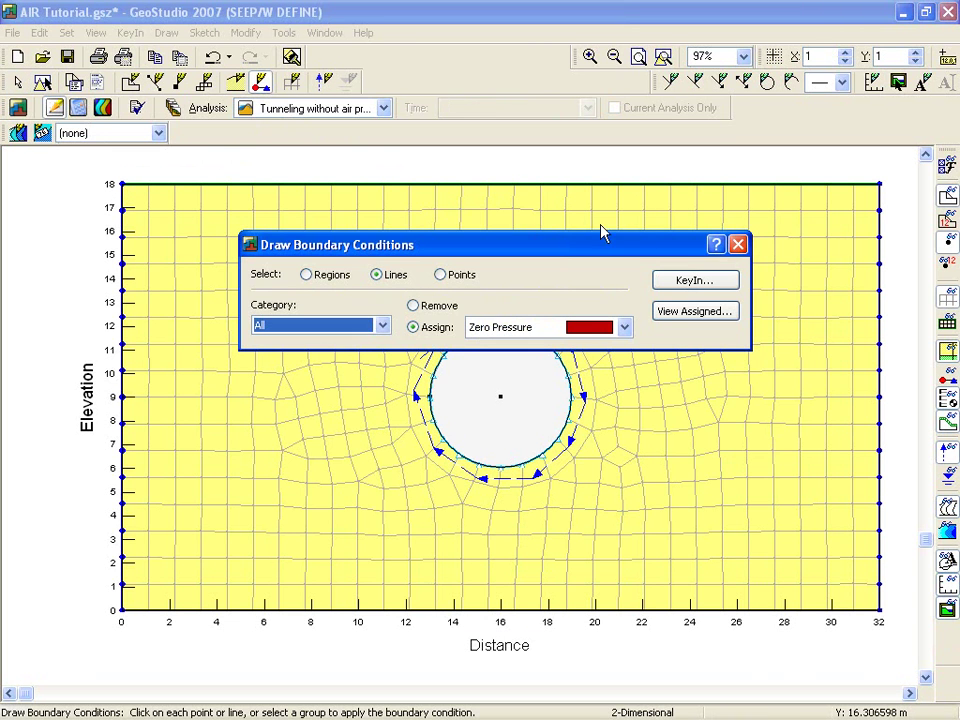
pyautogui.click(718, 245)
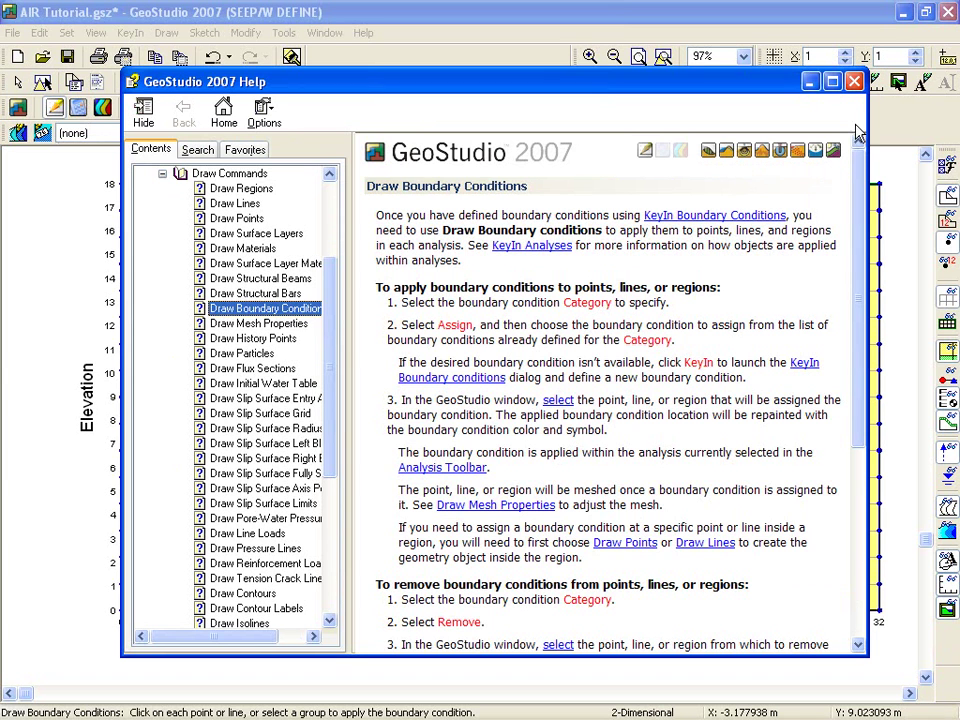
pyautogui.click(853, 81)
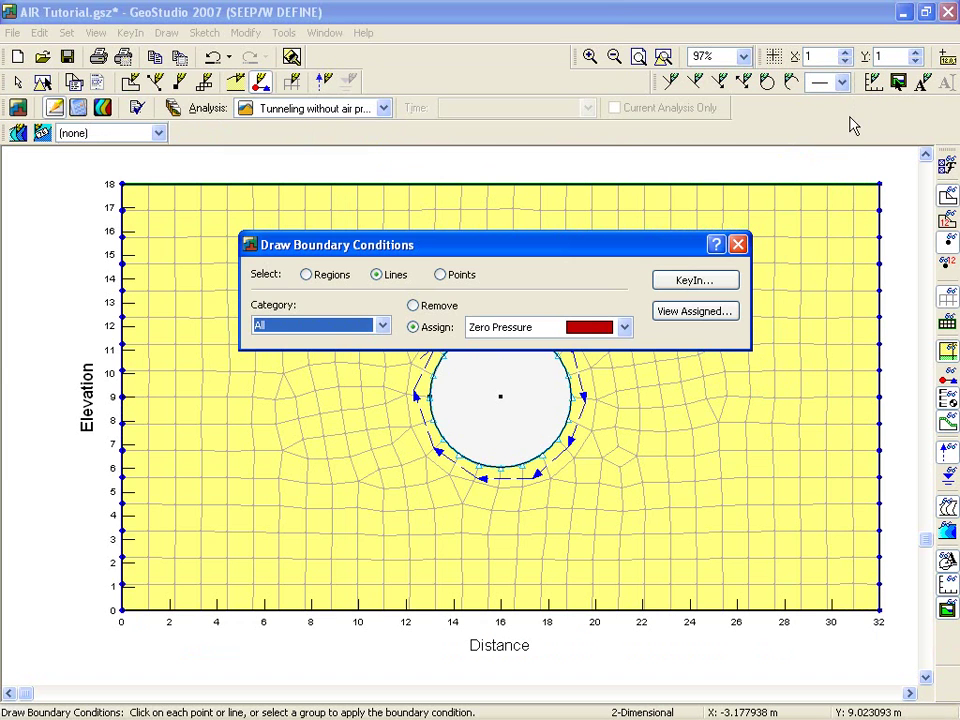
pyautogui.click(738, 245)
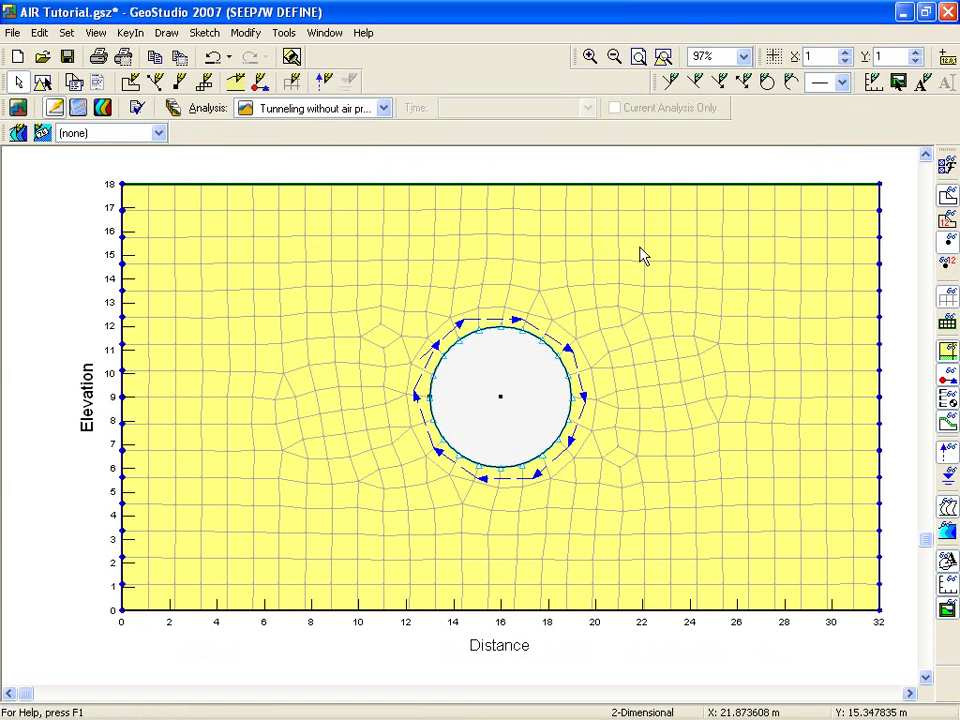
pyautogui.click(18, 107)
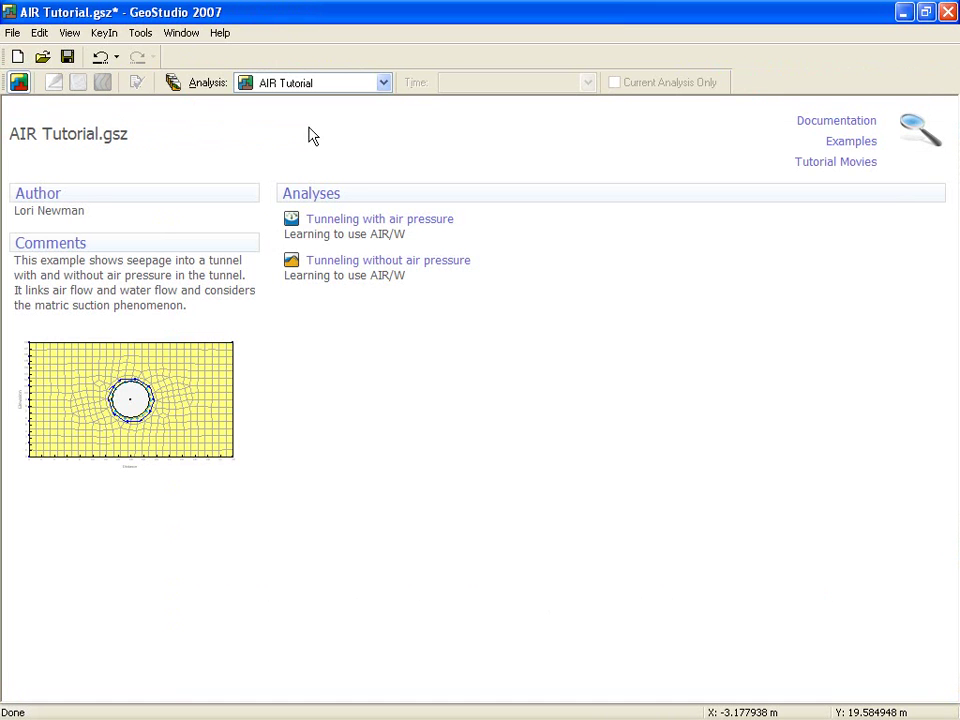
# Search the documentation examples for 'air', listing 13 matches including Tunneling Under Air Pressure
pyautogui.click(843, 124)
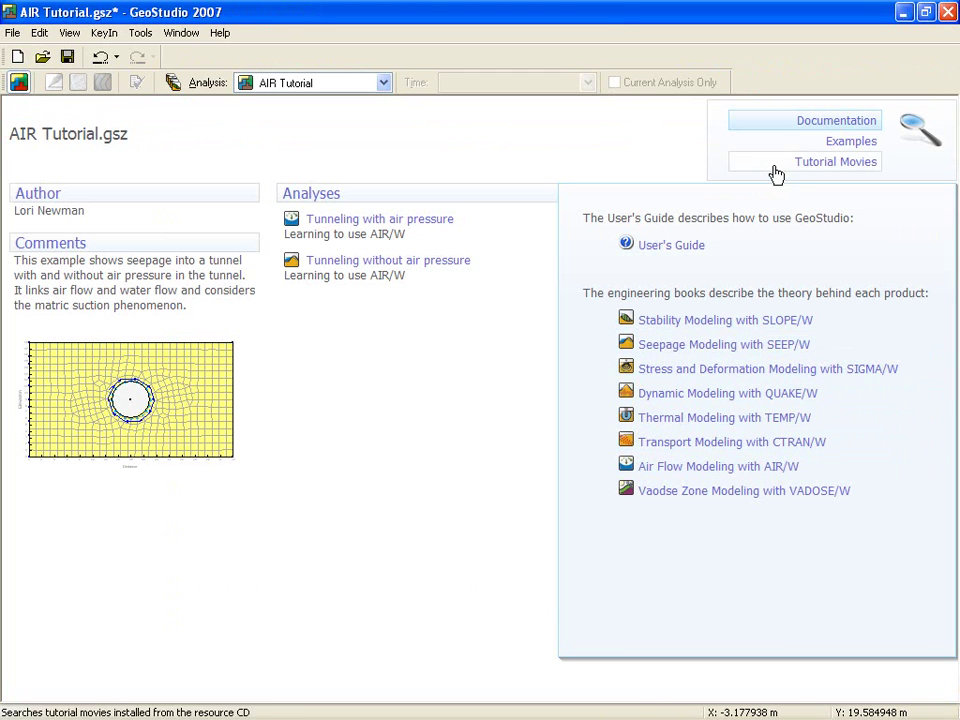
pyautogui.click(861, 150)
pyautogui.write('air')
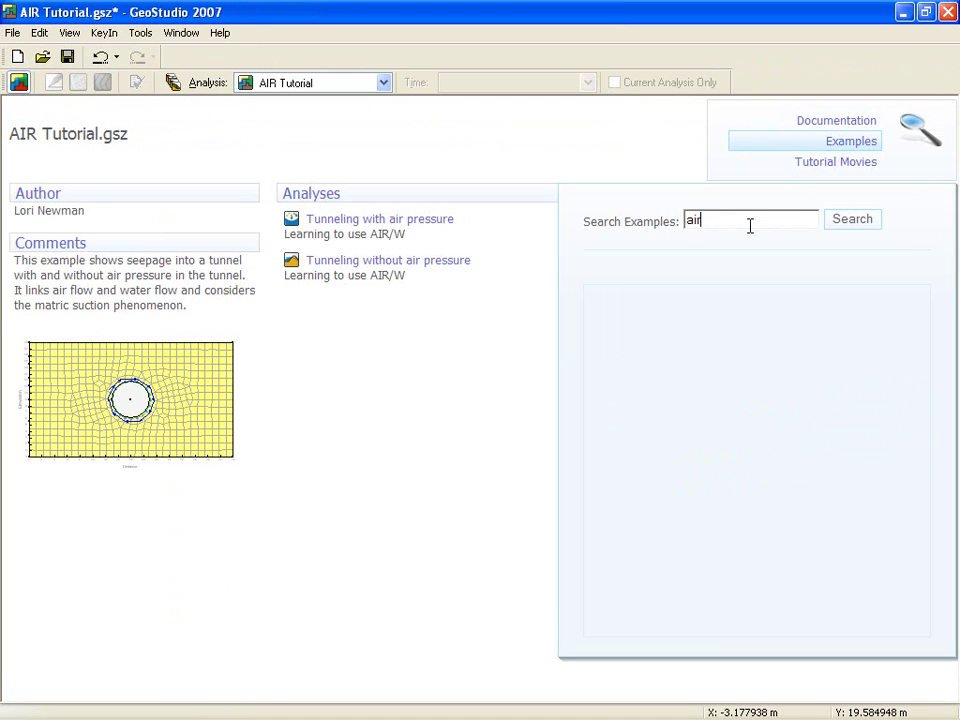
pyautogui.click(870, 228)
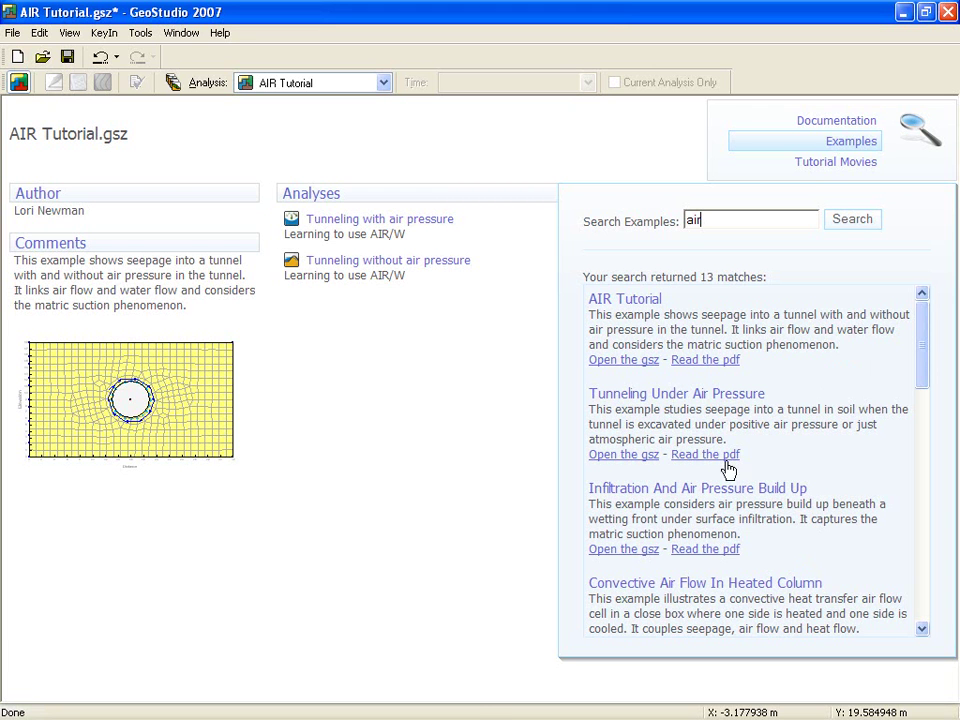
# Open the 'Tunneling with air pressure' analysis from the start page's Analyses list
pyautogui.click(352, 233)
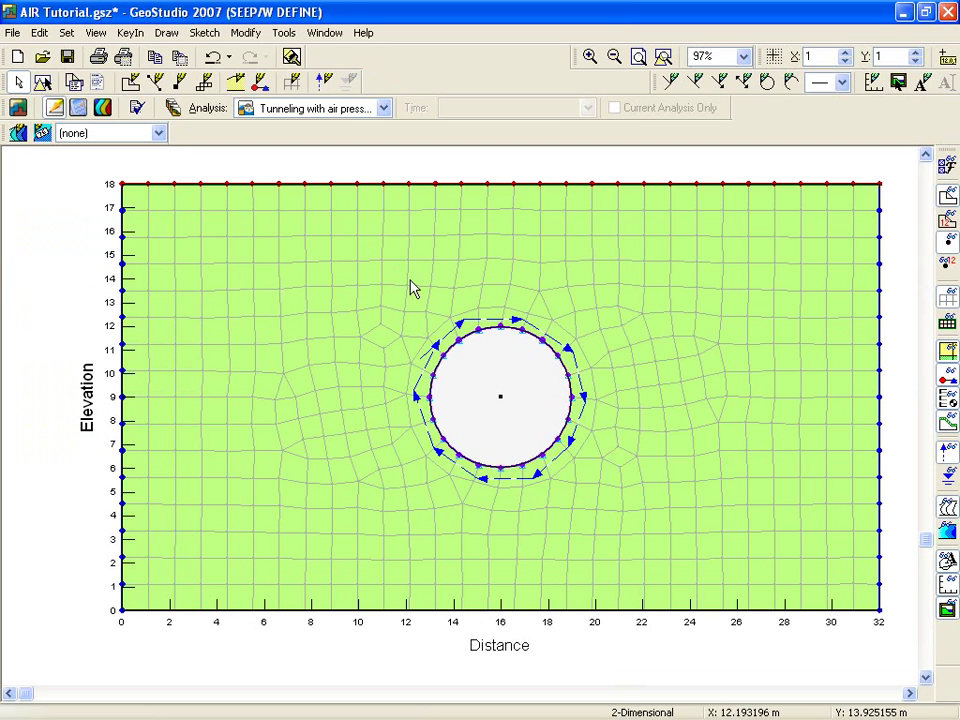